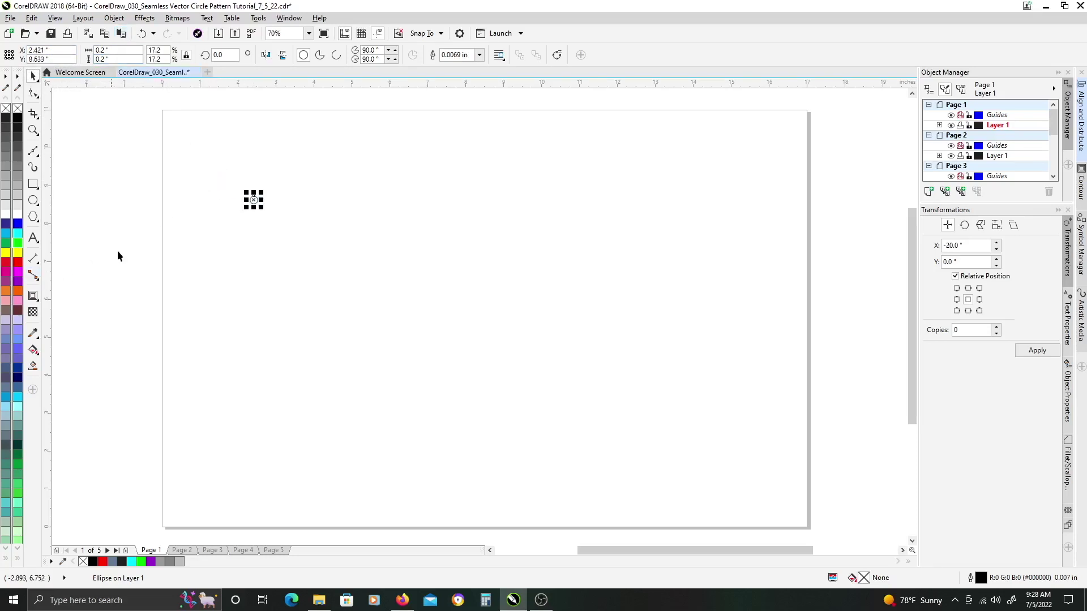
Apply an outside contour of 9 steps with a 0.2 in offset to the small circle.
click(32, 298)
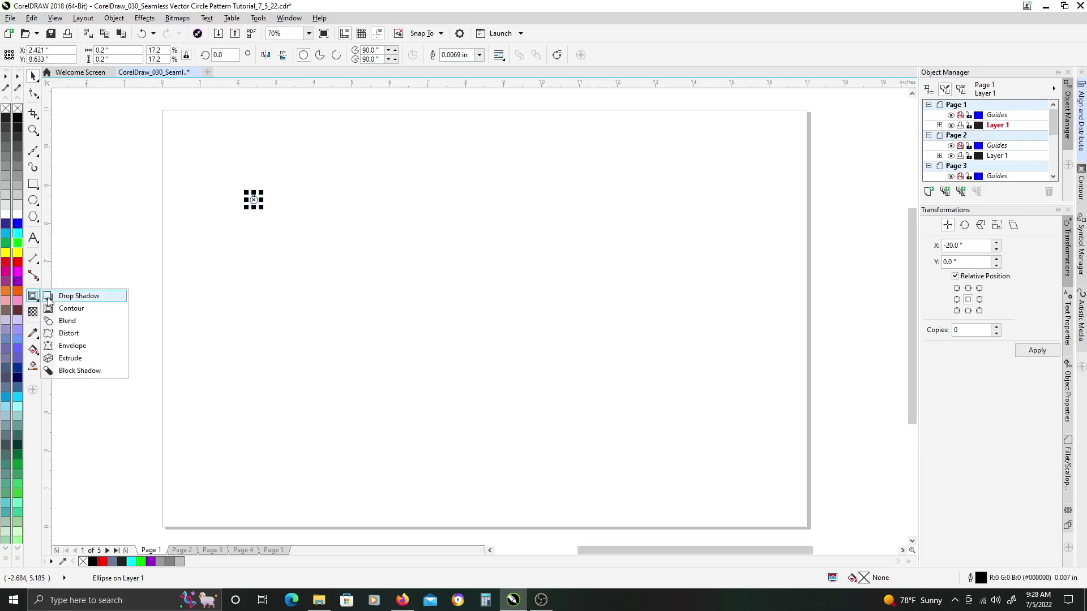
click(70, 309)
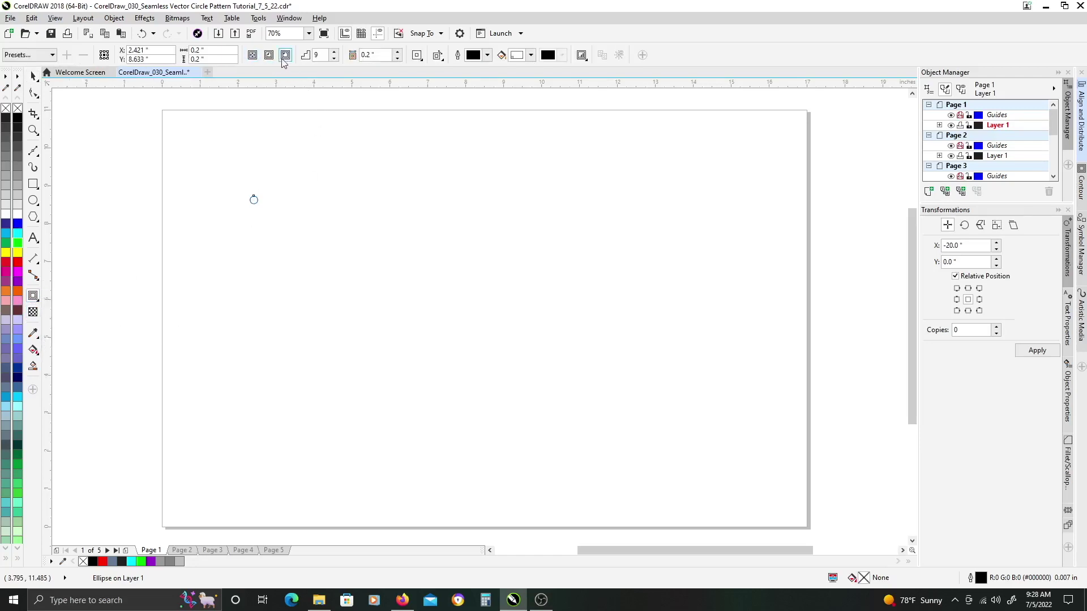
click(285, 55)
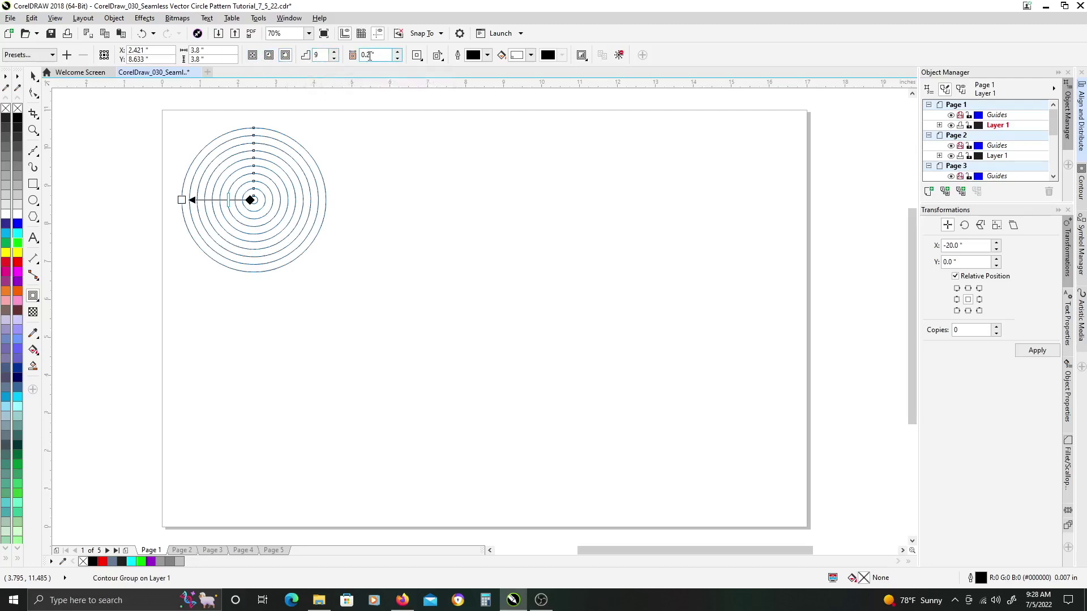
scroll(267, 193, up, 2)
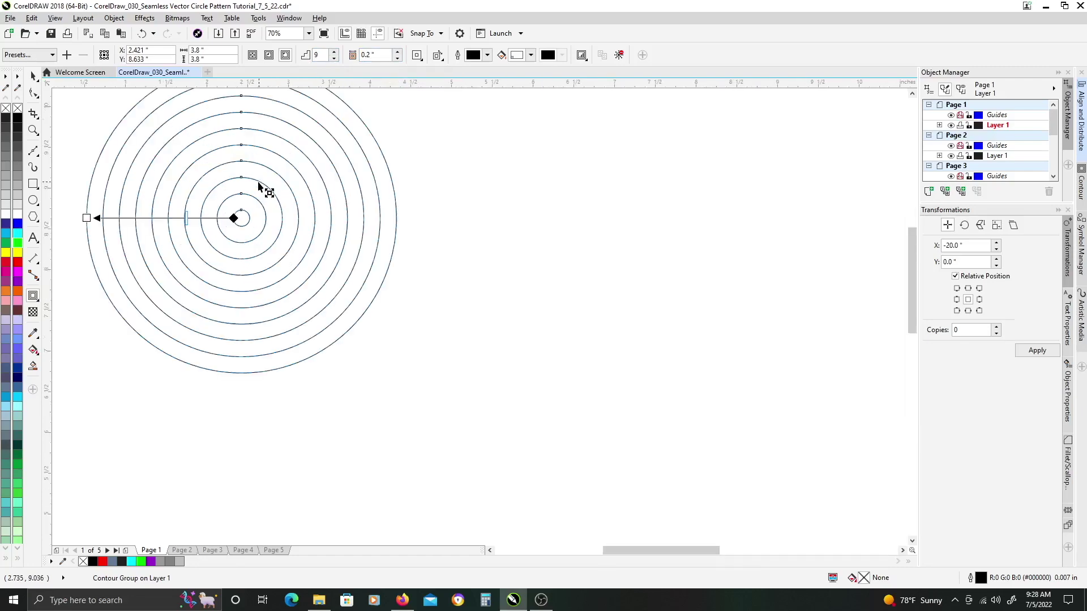
scroll(310, 294, up, 2)
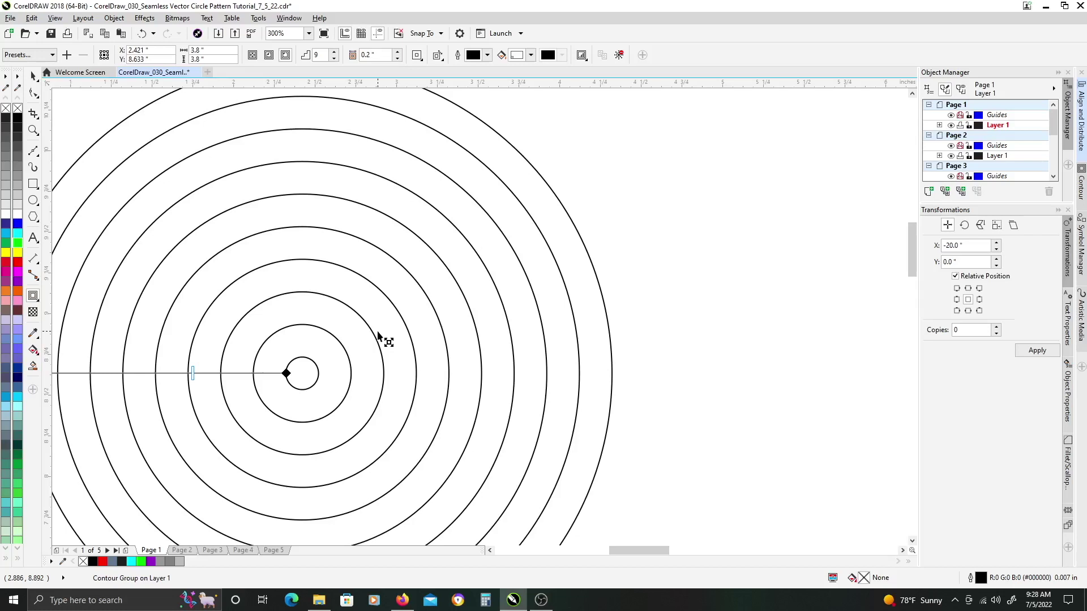
scroll(378, 336, down, 2)
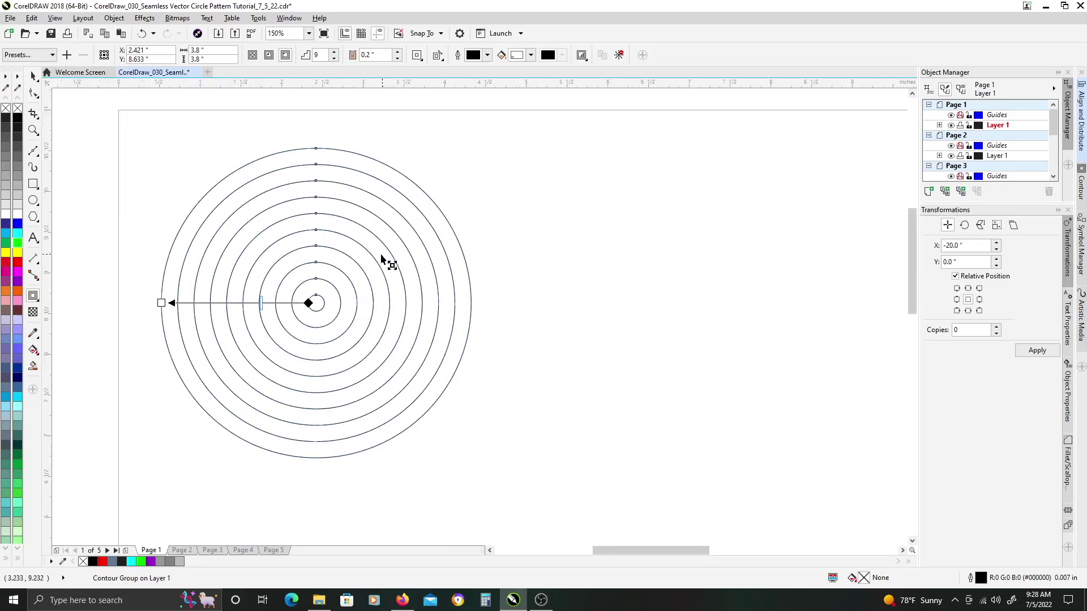
Break the contour group apart and ungroup all of its rings into separate circles.
key(space)
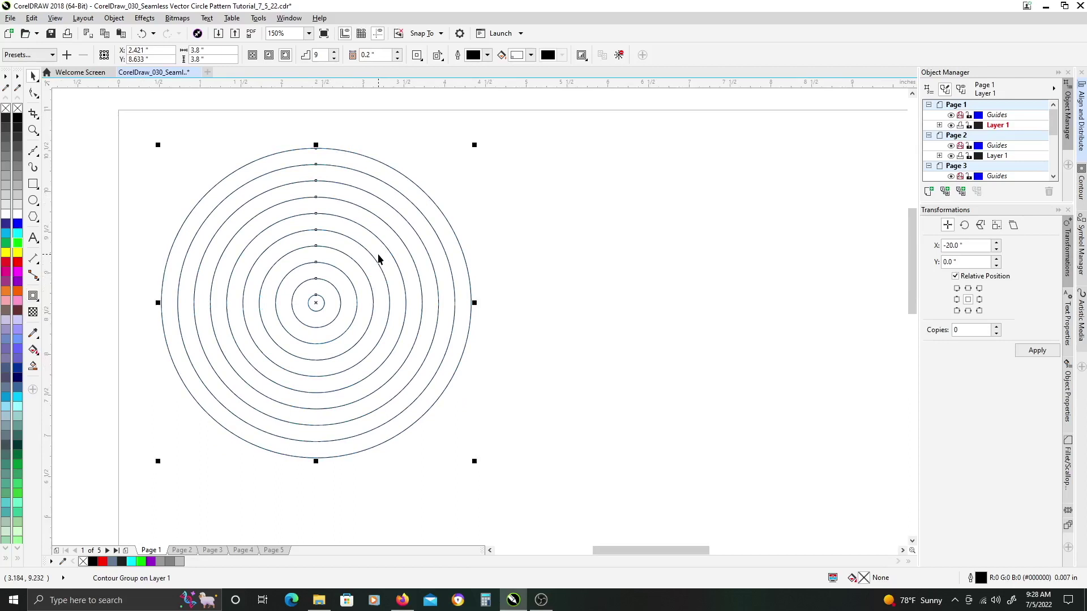
key(ctrl+k)
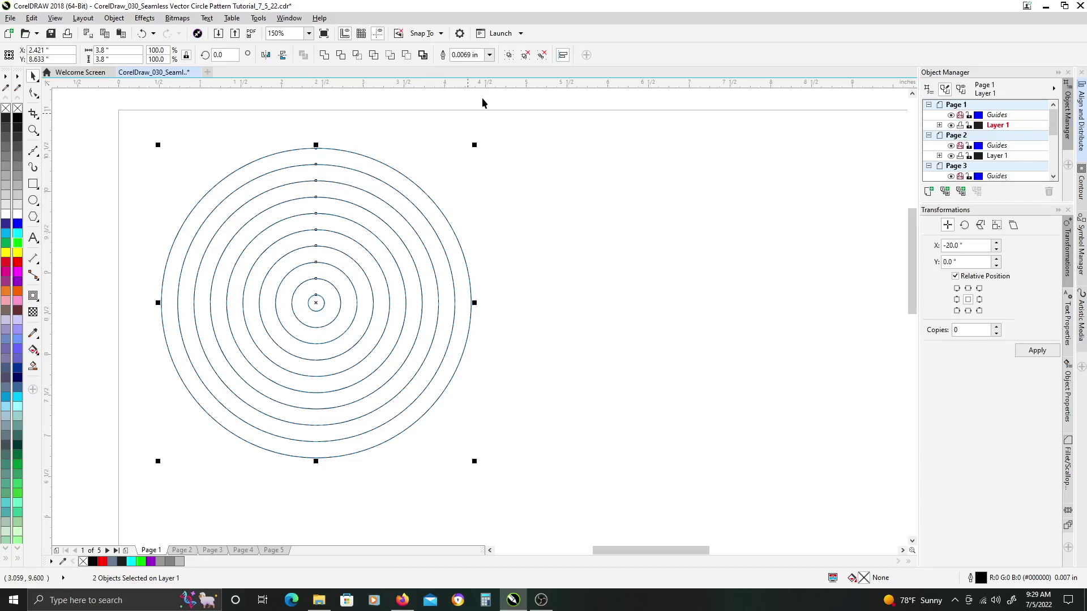
click(542, 57)
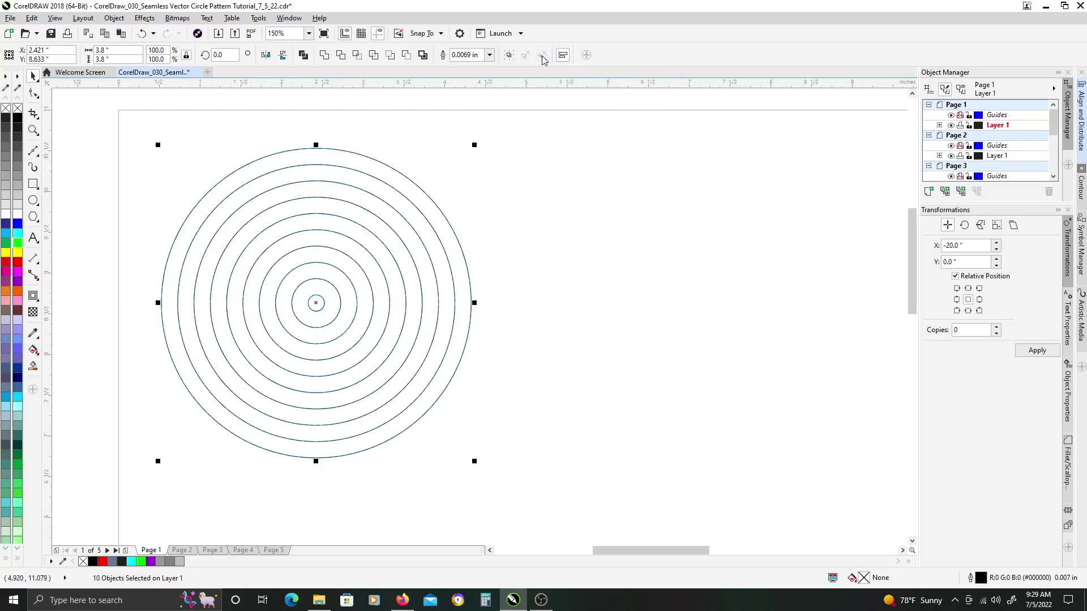
Combine the concentric circles into one curve, fill it with black and remove its outline.
click(303, 55)
click(18, 119)
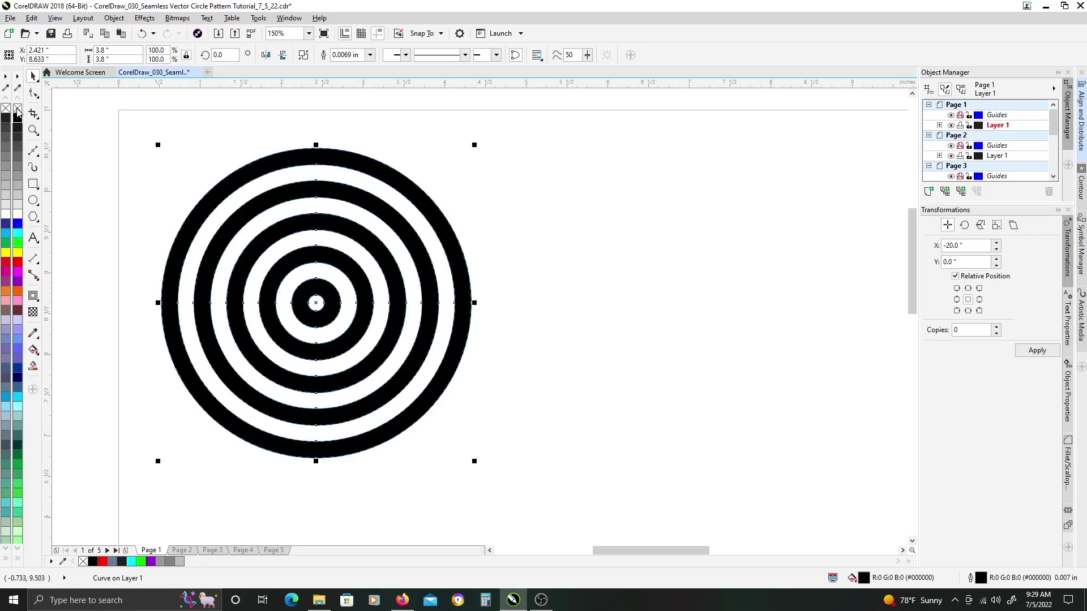
right_click(17, 109)
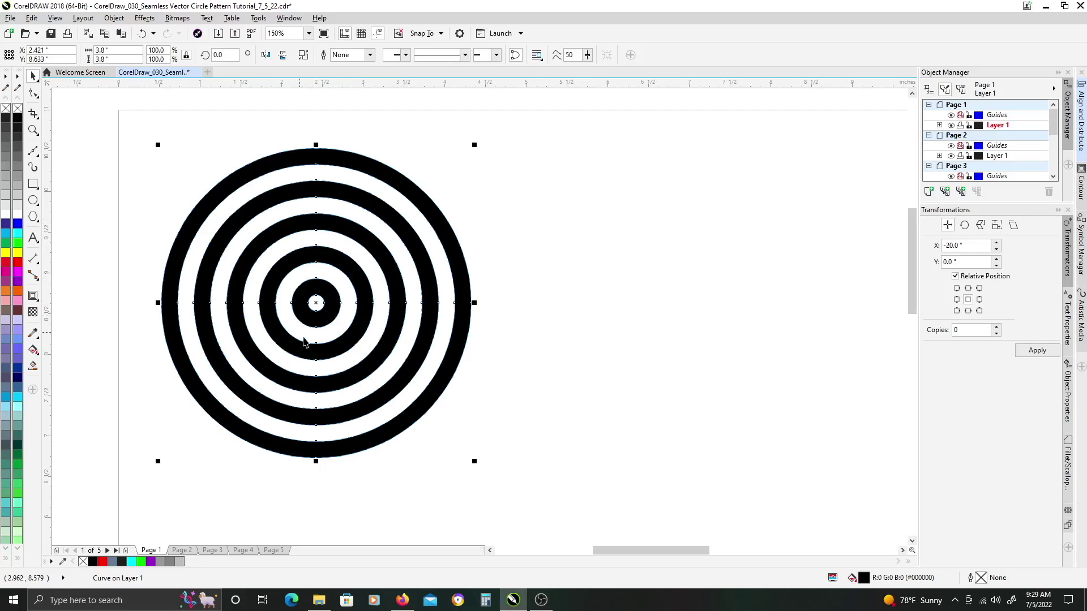
click(515, 232)
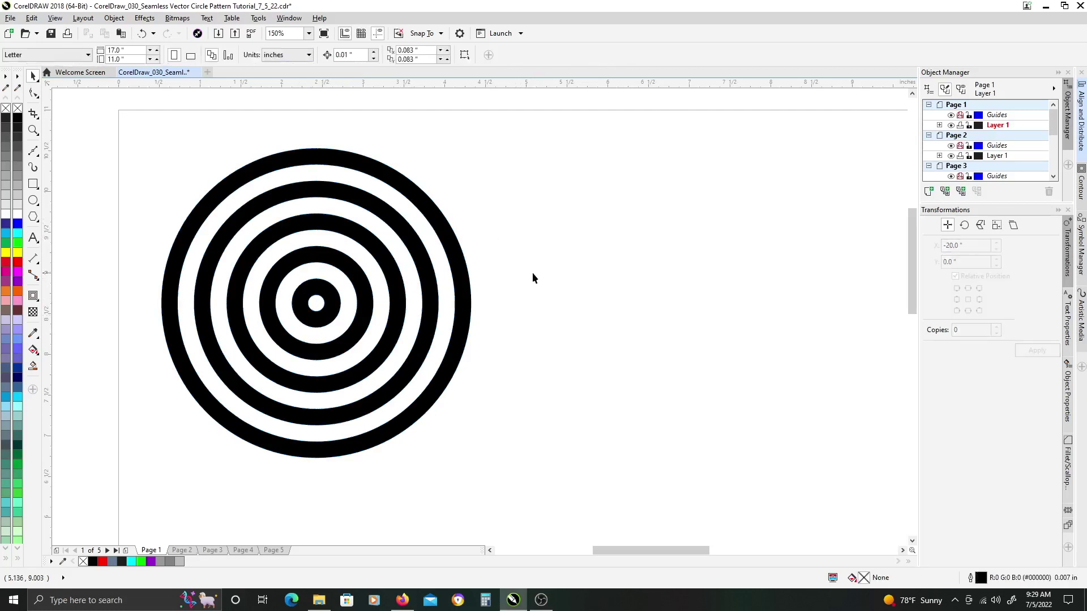
Draw a straight horizontal Bézier line about 5.7 in long across the middle of the rings.
click(33, 151)
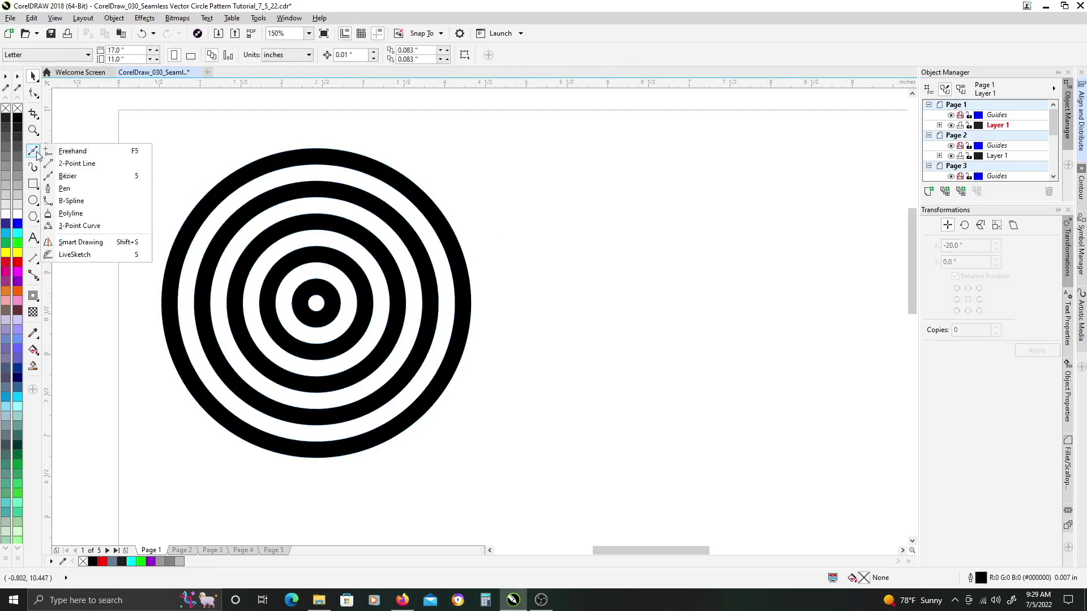
click(82, 179)
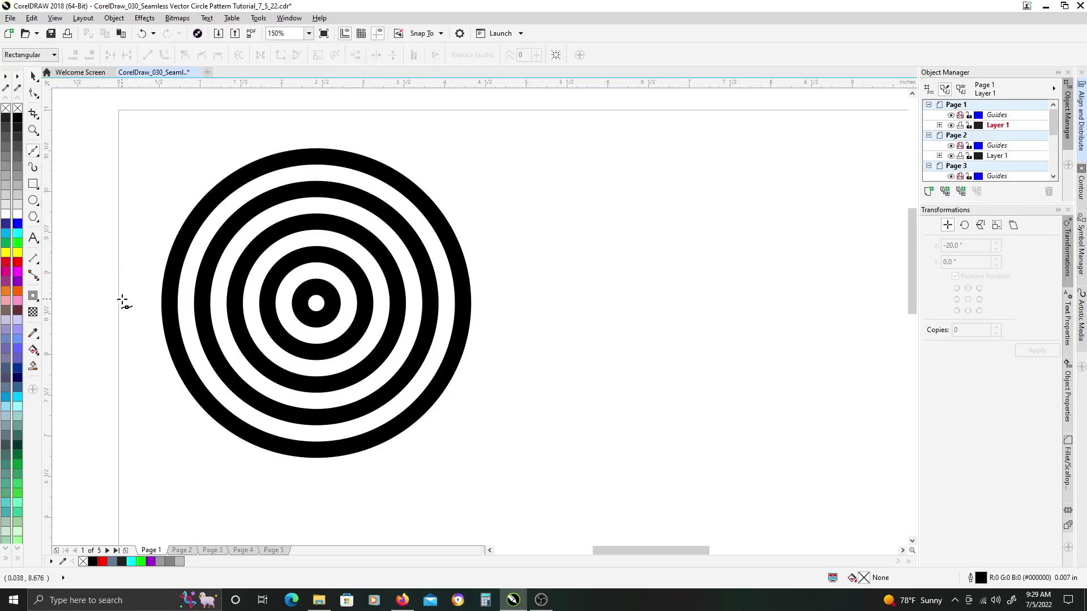
click(589, 301)
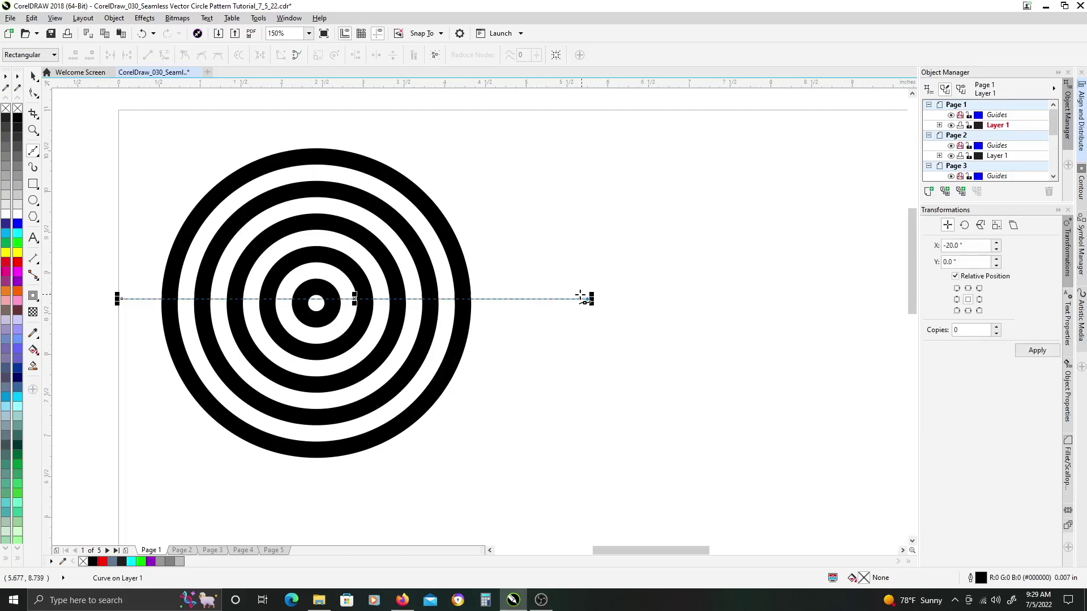
Create a copy of the horizontal line rotated 90° about its centre to form a cross.
key(space)
click(548, 299)
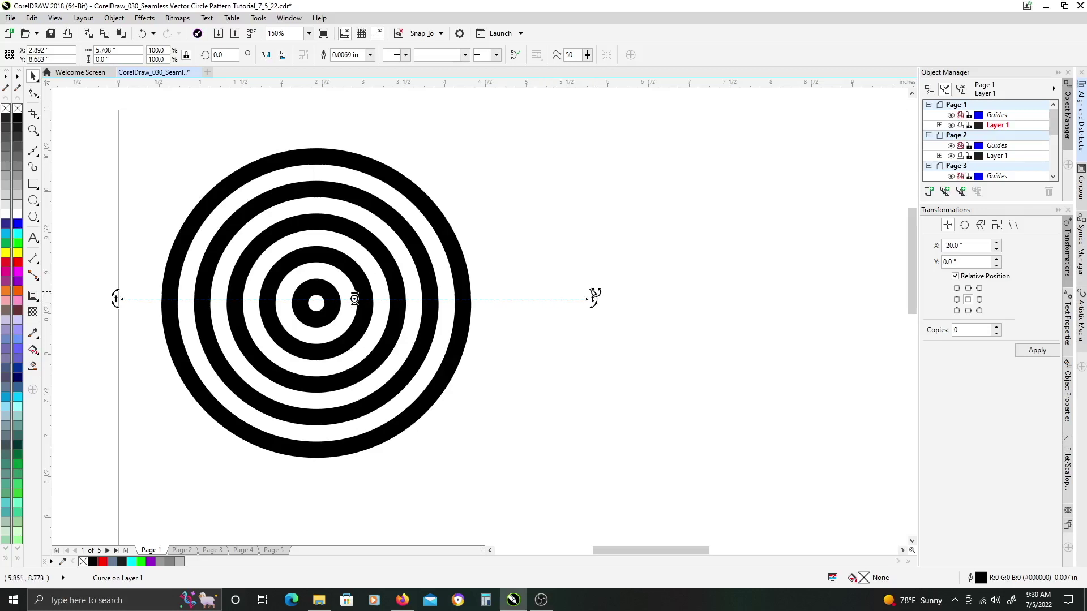
drag(595, 293, 352, 129)
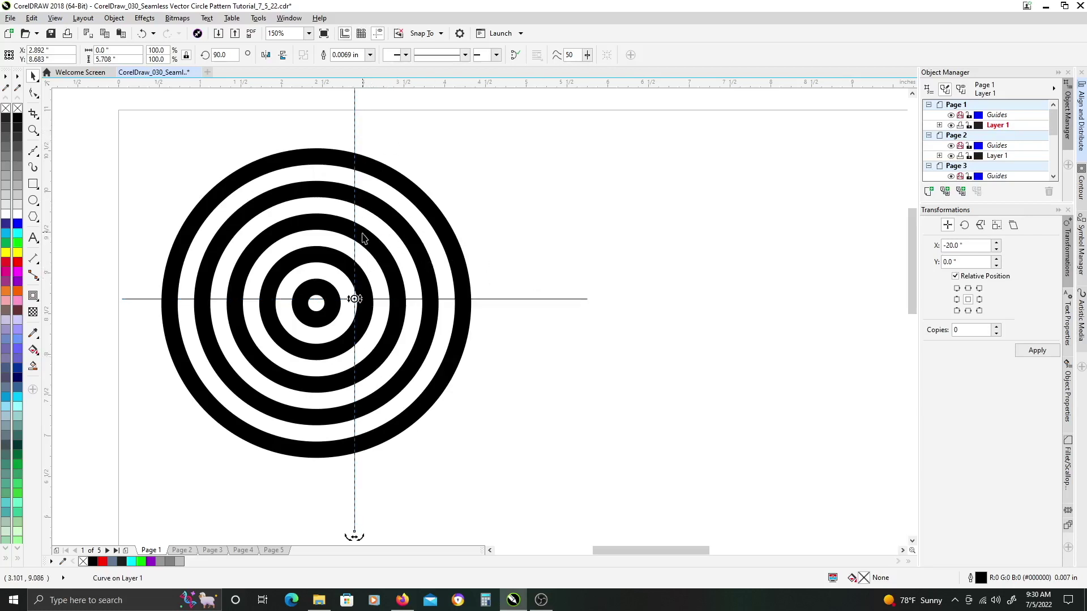
Align the two crossing lines with the rings by their horizontal and vertical centres.
shift+click(499, 299)
scroll(509, 275, up, 2)
scroll(509, 274, left, 2)
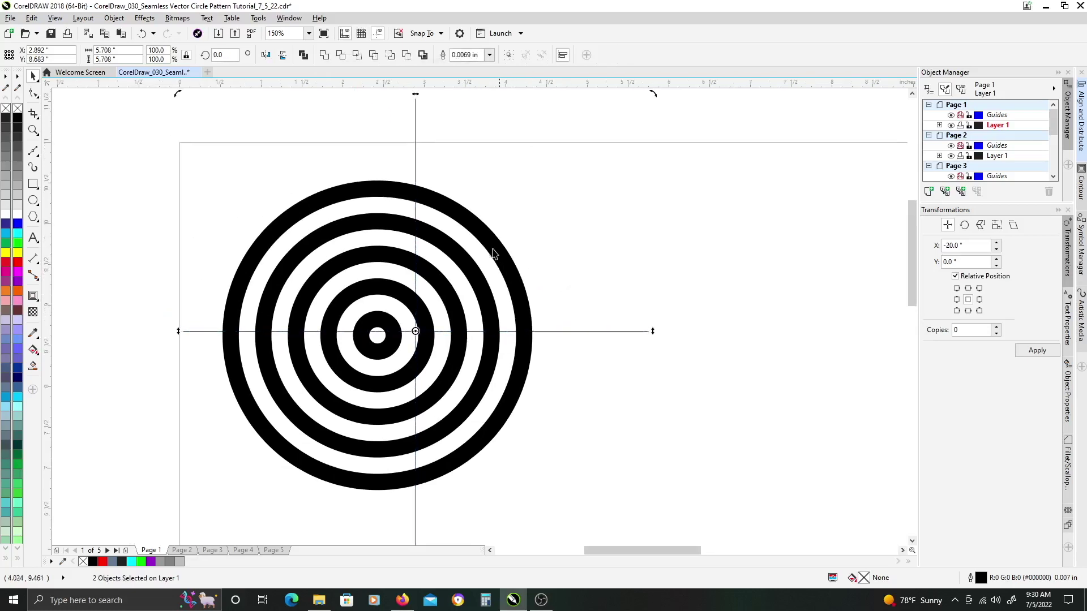
shift+click(475, 230)
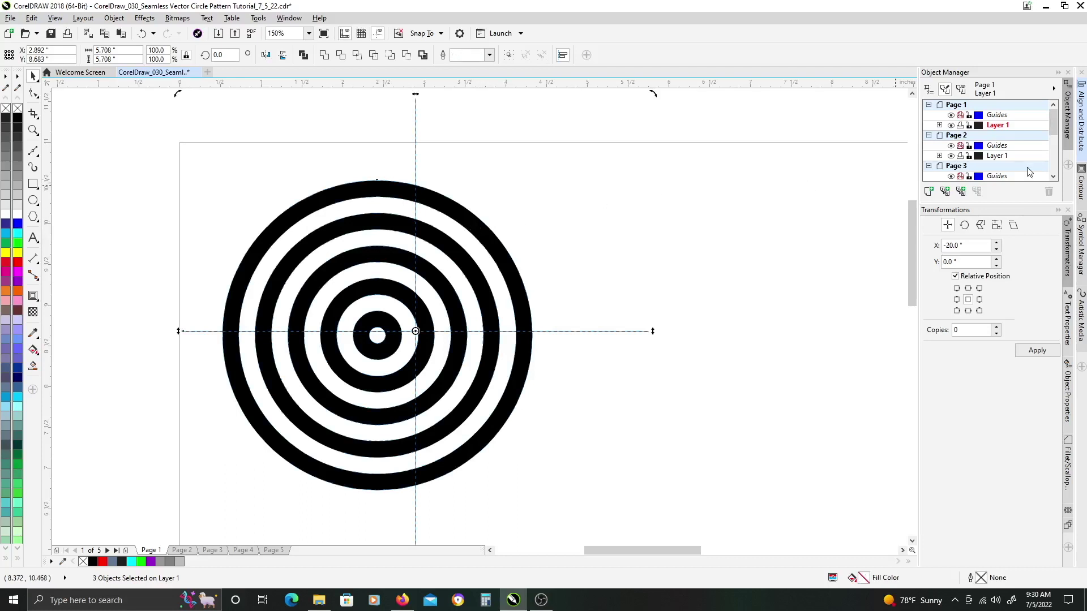
click(1081, 128)
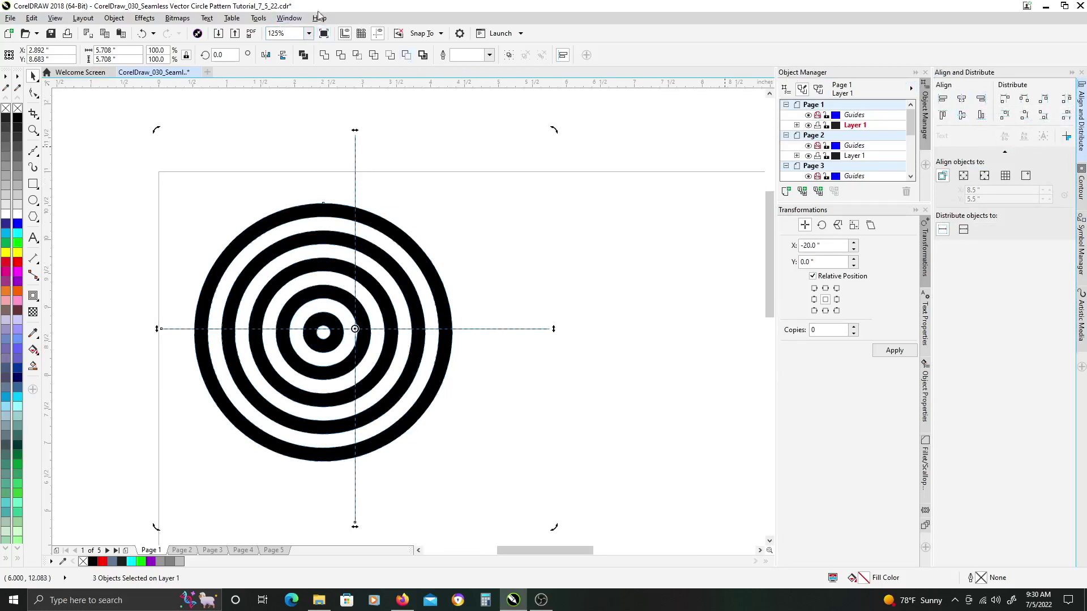
click(288, 19)
mouse_move(339, 169)
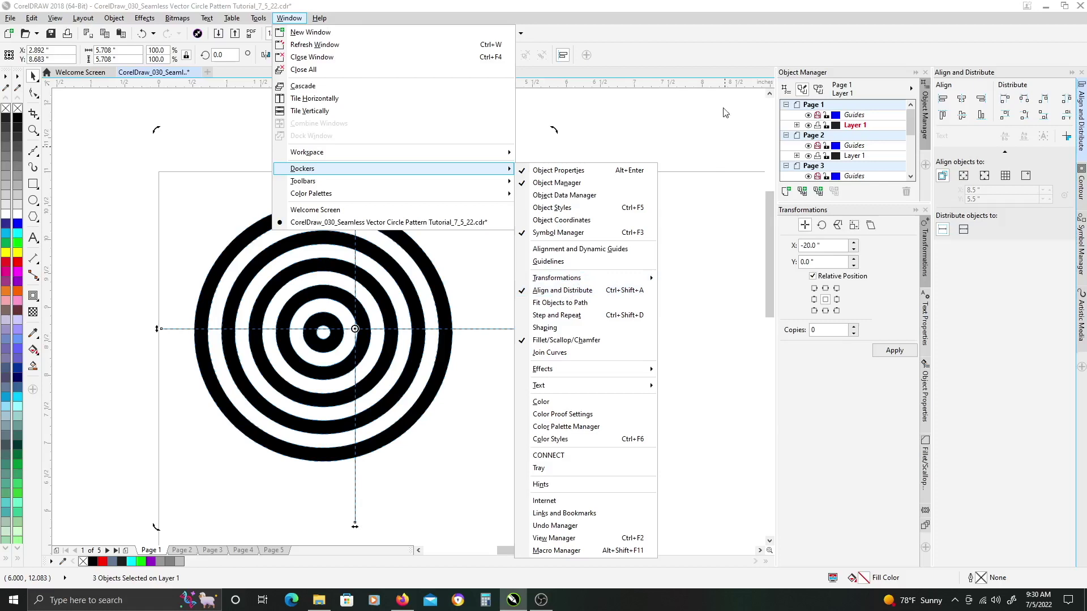
click(321, 230)
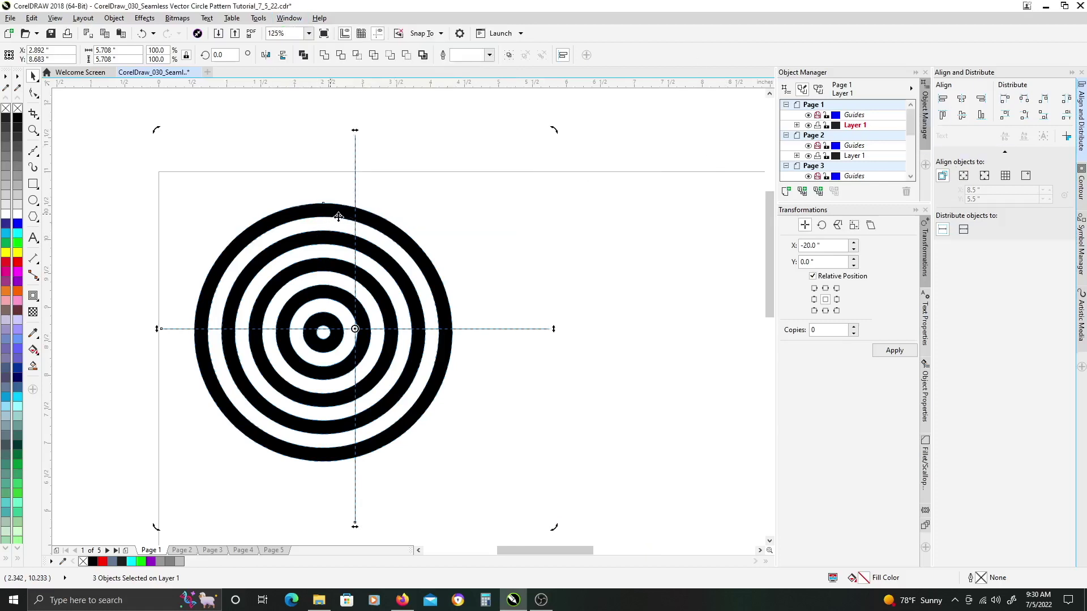
click(962, 99)
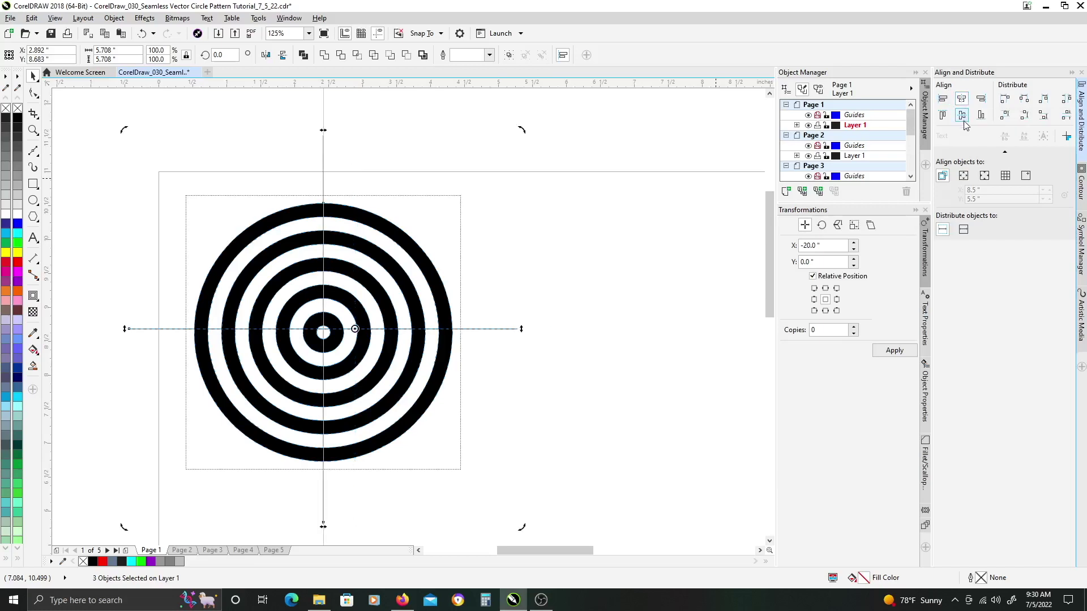
click(962, 116)
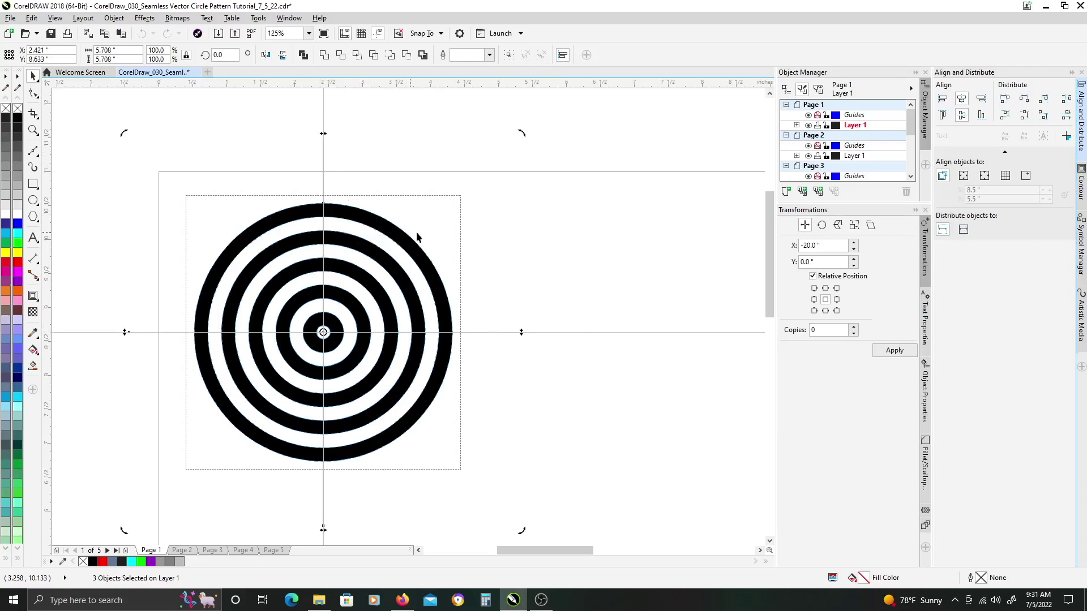
click(523, 217)
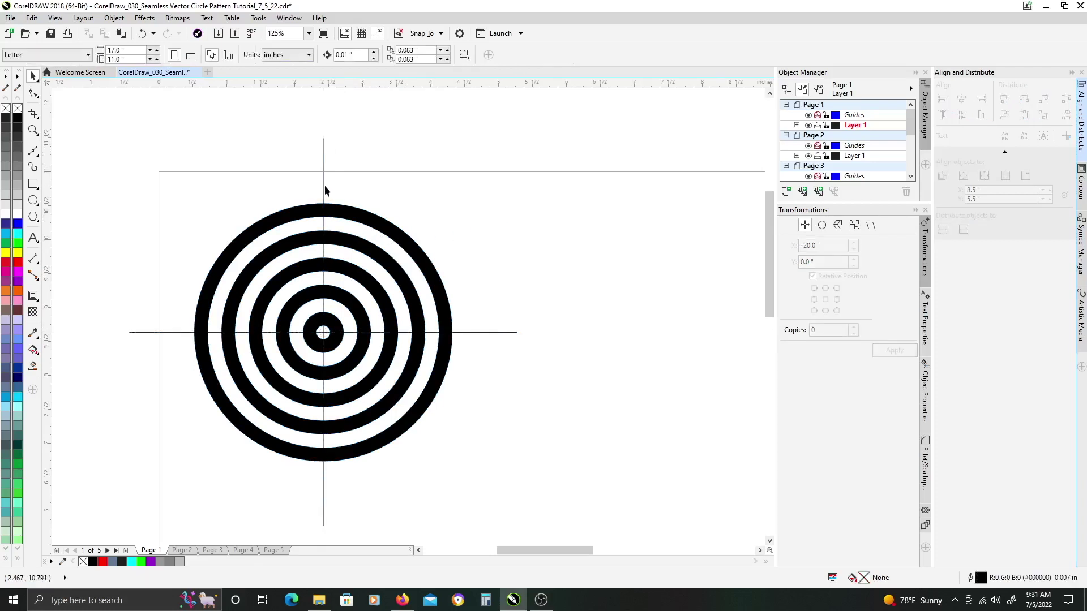
Draw a square about 2.41 in wide from near the rings' centre over their lower-right quarter.
scroll(501, 338, down, 1)
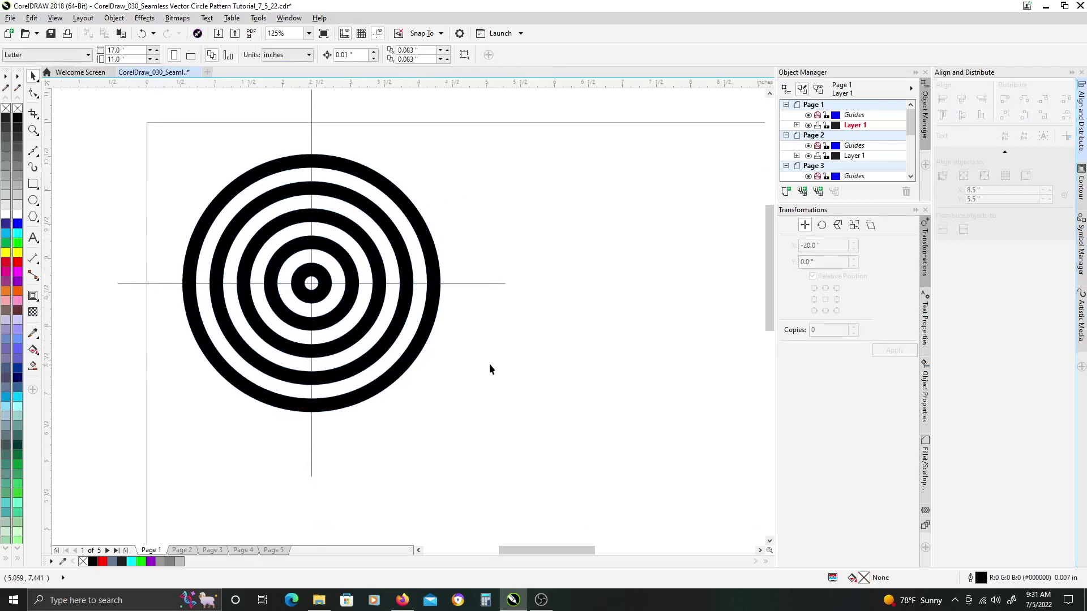
click(34, 184)
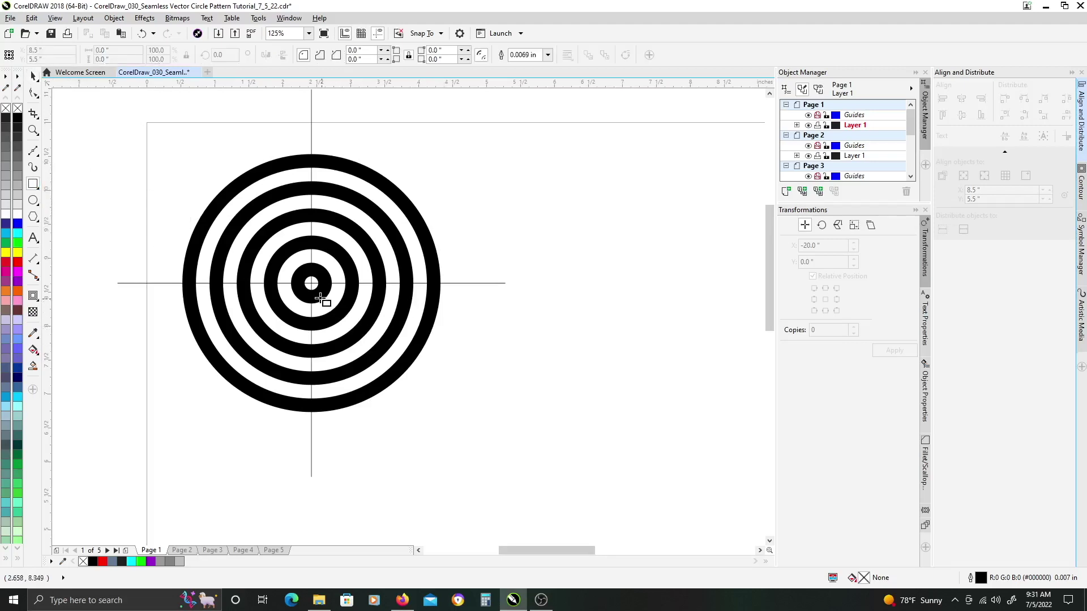
drag(315, 289, 458, 453)
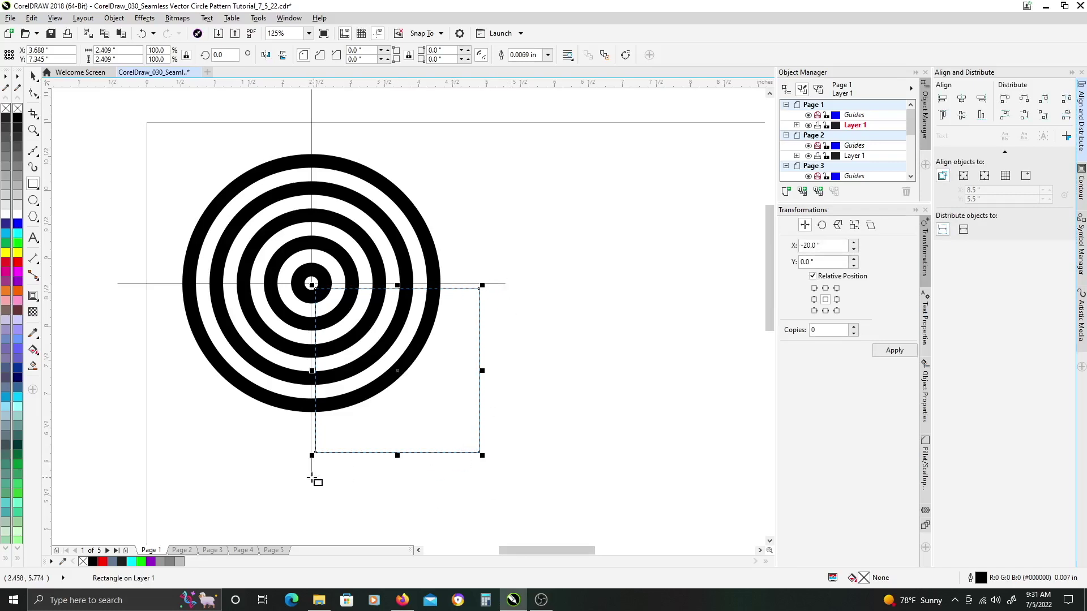
click(32, 78)
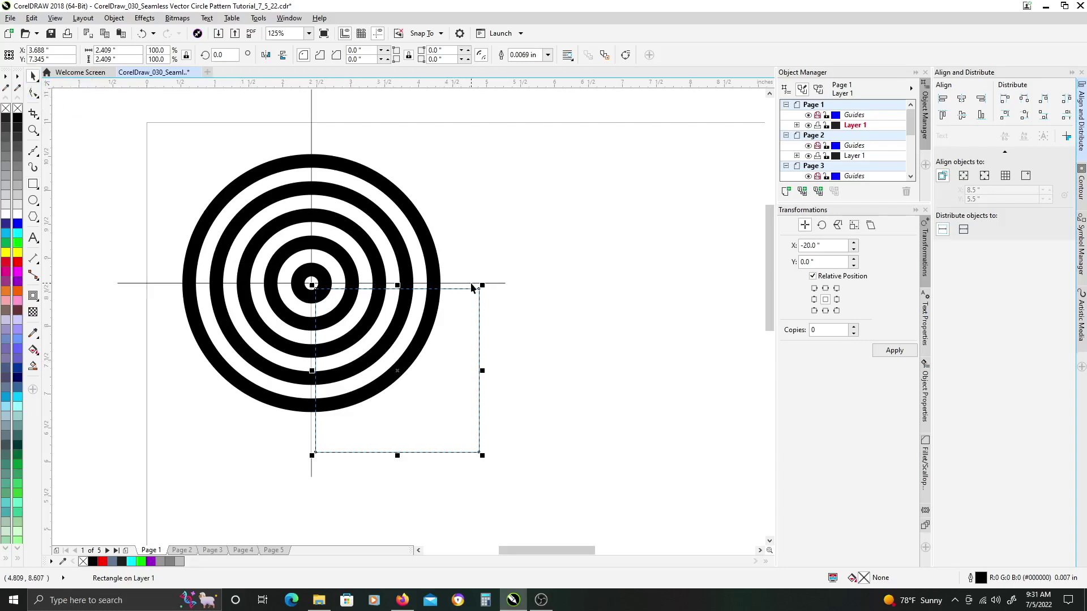
Align the square's top edge with the horizontal line.
shift+click(440, 283)
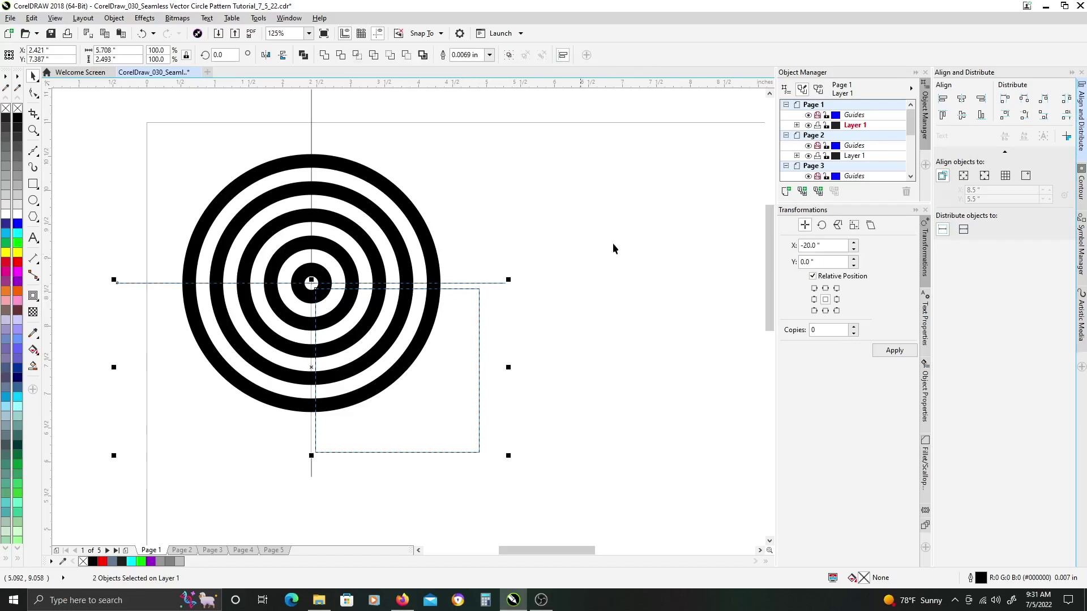
click(944, 116)
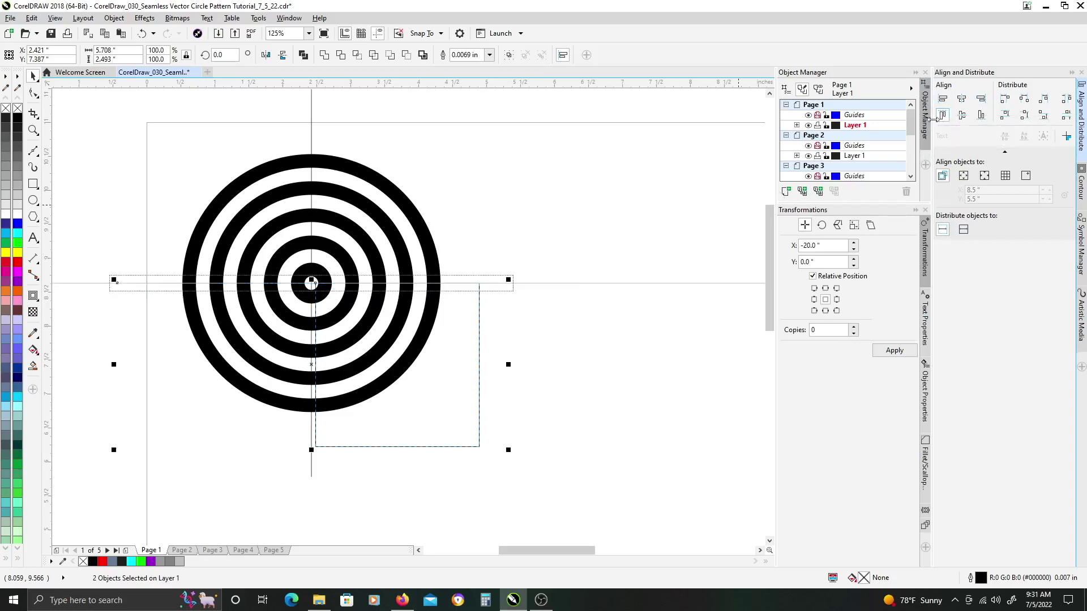
click(494, 329)
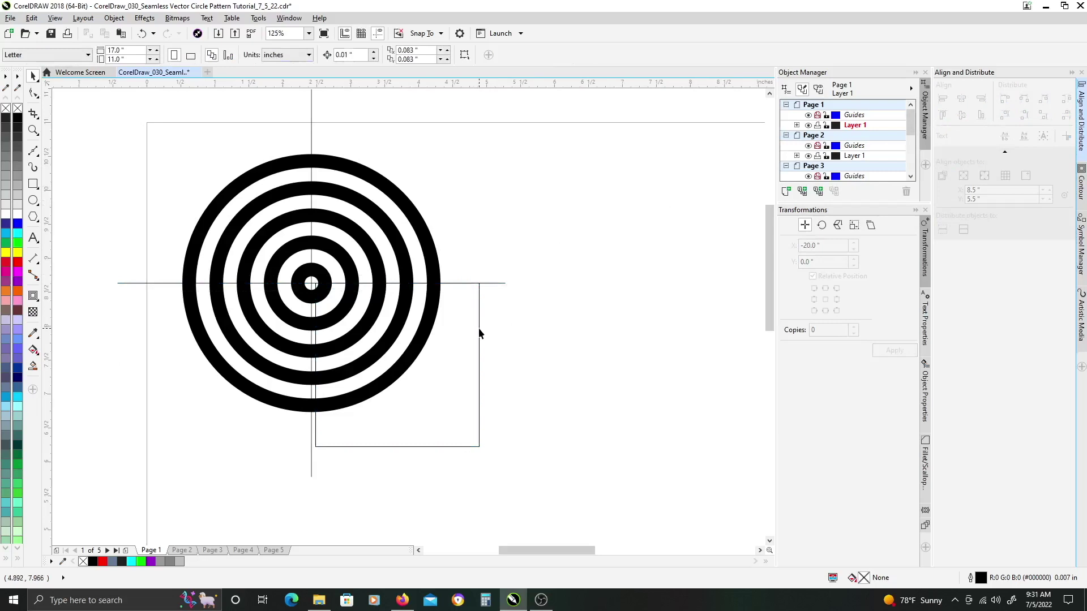
Align the square's left edge with the vertical line.
click(480, 335)
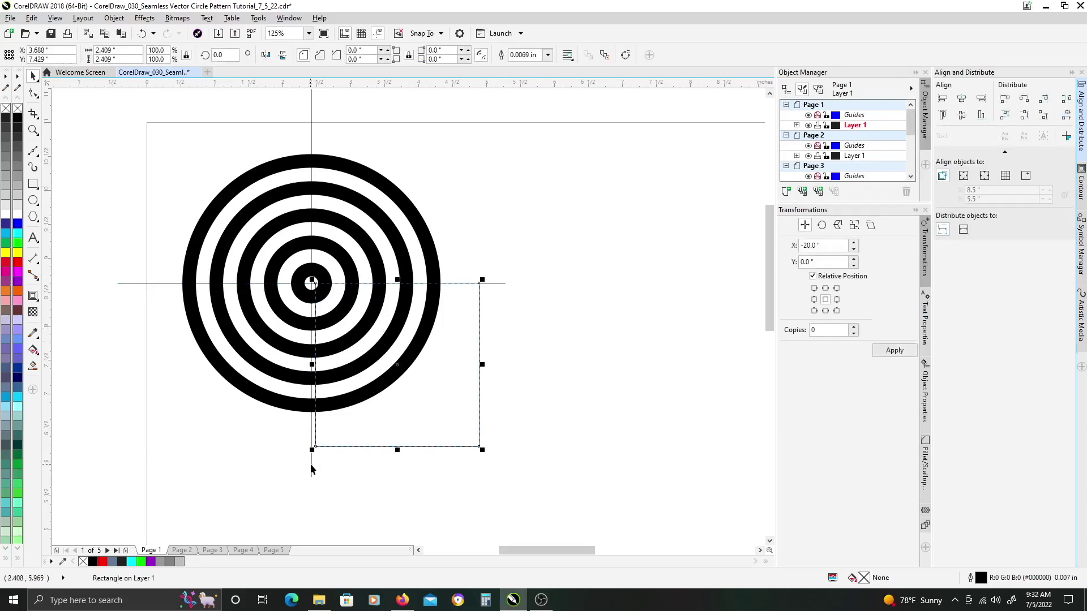
shift+click(312, 470)
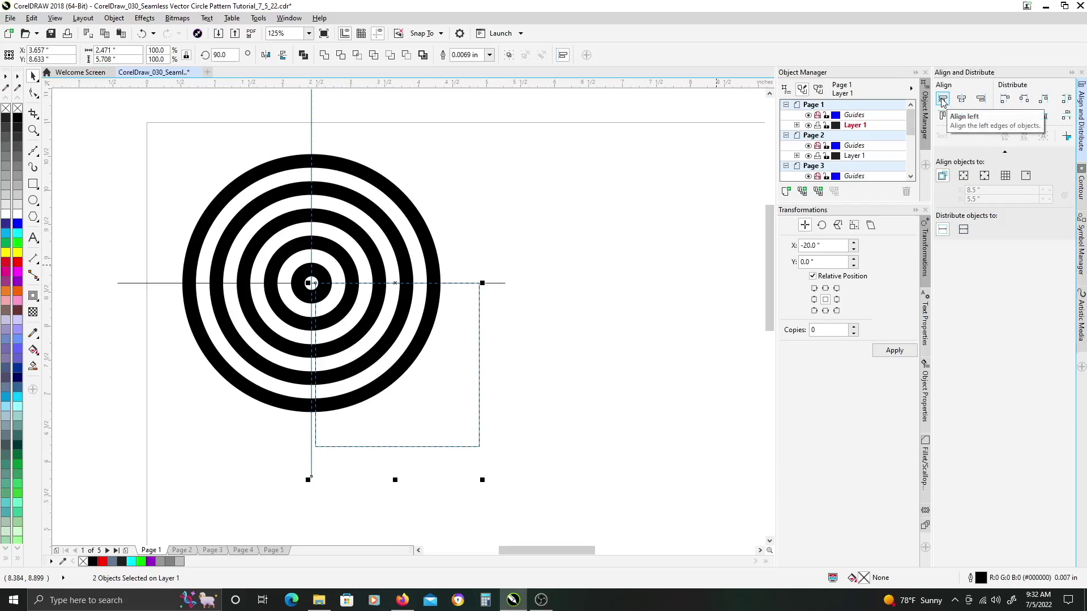
click(943, 101)
click(606, 362)
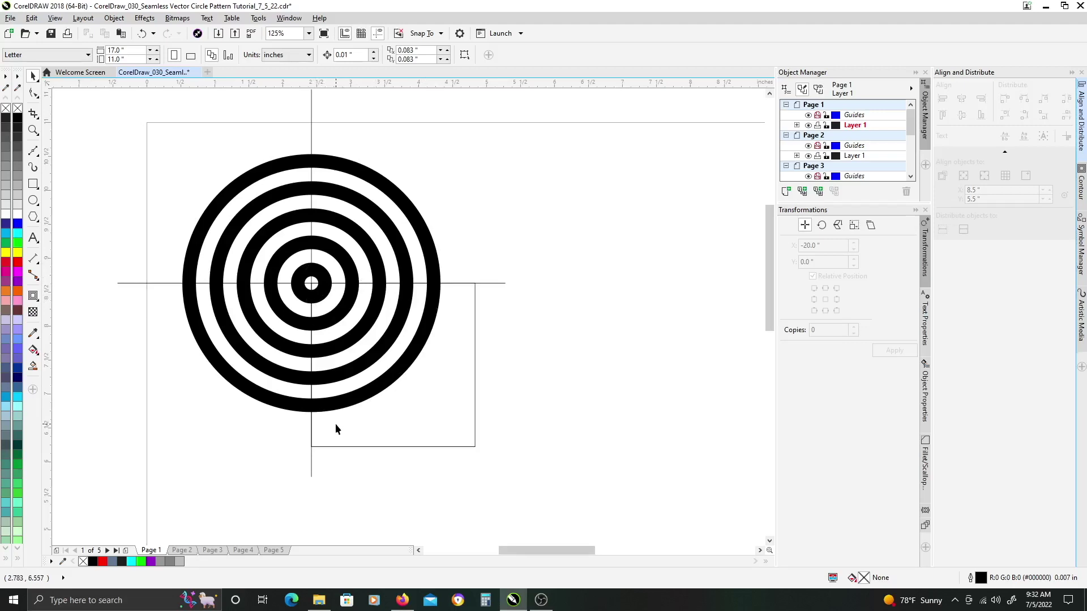
Intersect the concentric rings with the square and fill the resulting lower-right quarter with red.
click(475, 387)
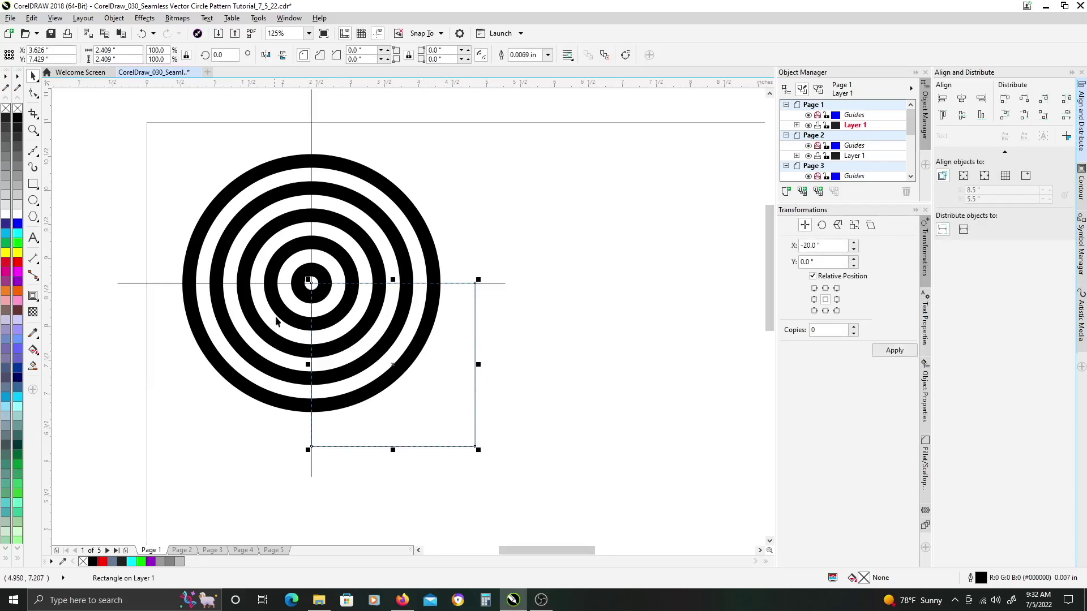
shift+click(294, 311)
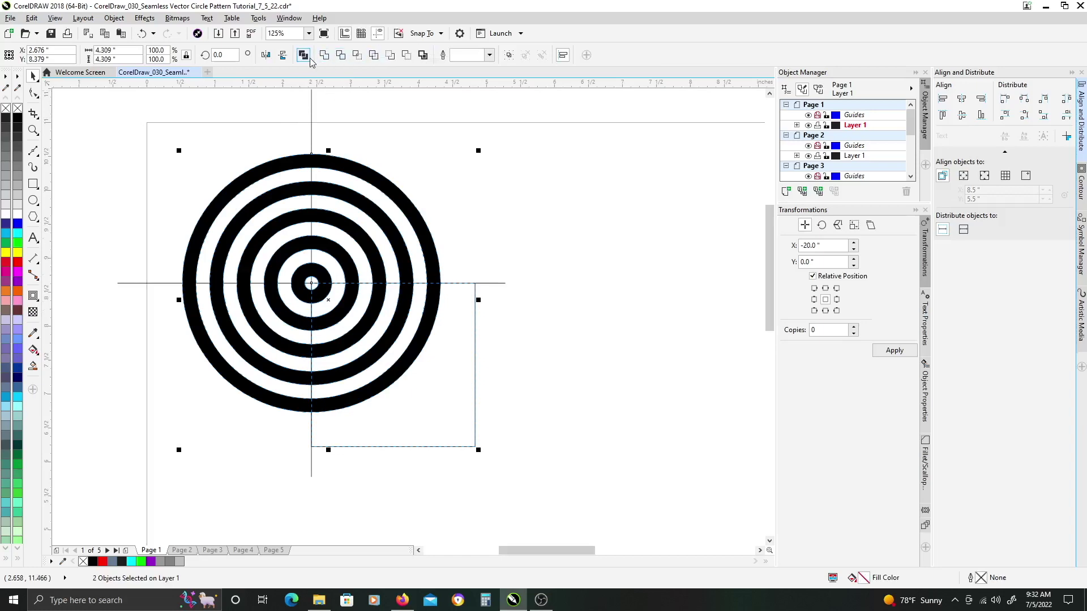
click(357, 56)
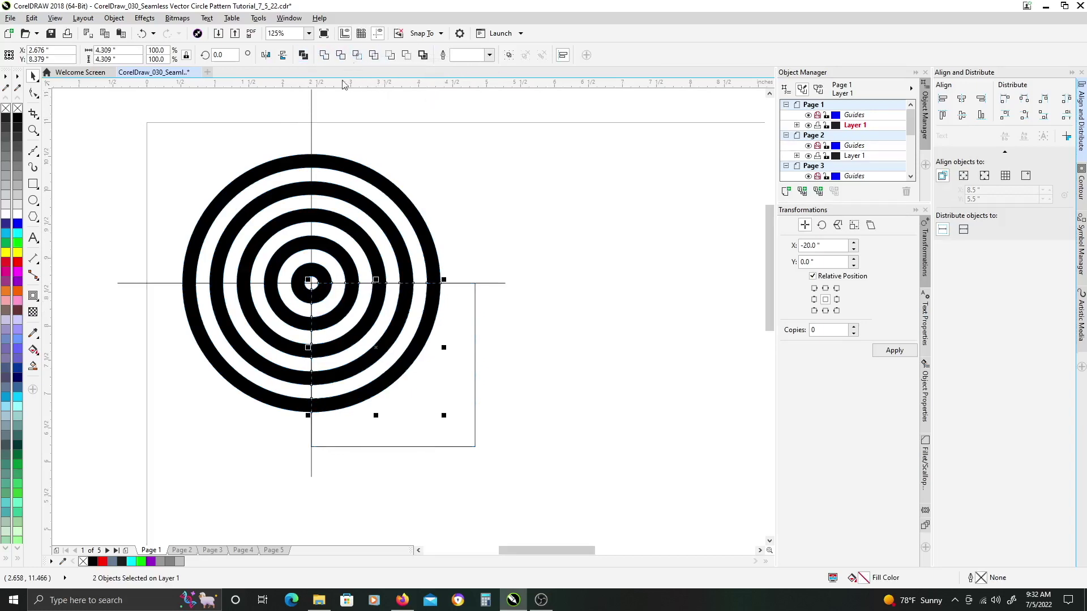
click(17, 261)
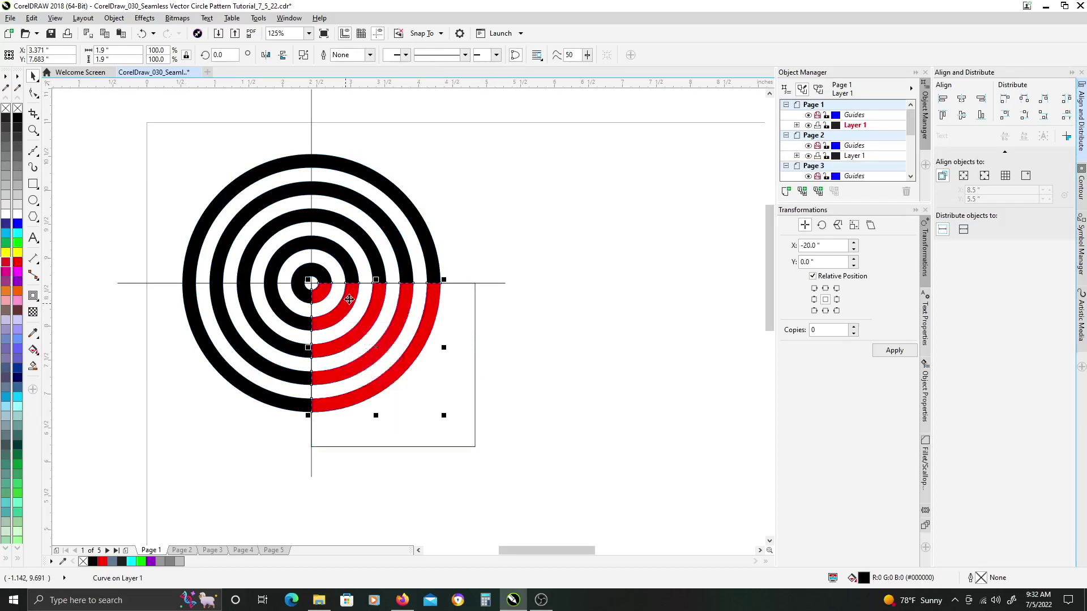
drag(347, 303, 606, 252)
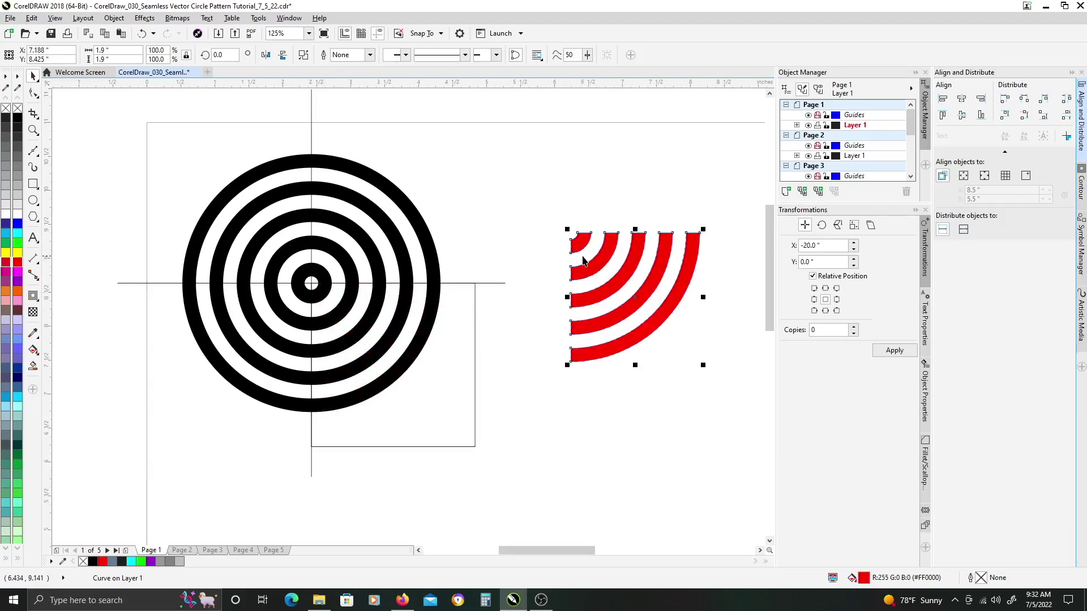
key(ctrl+z)
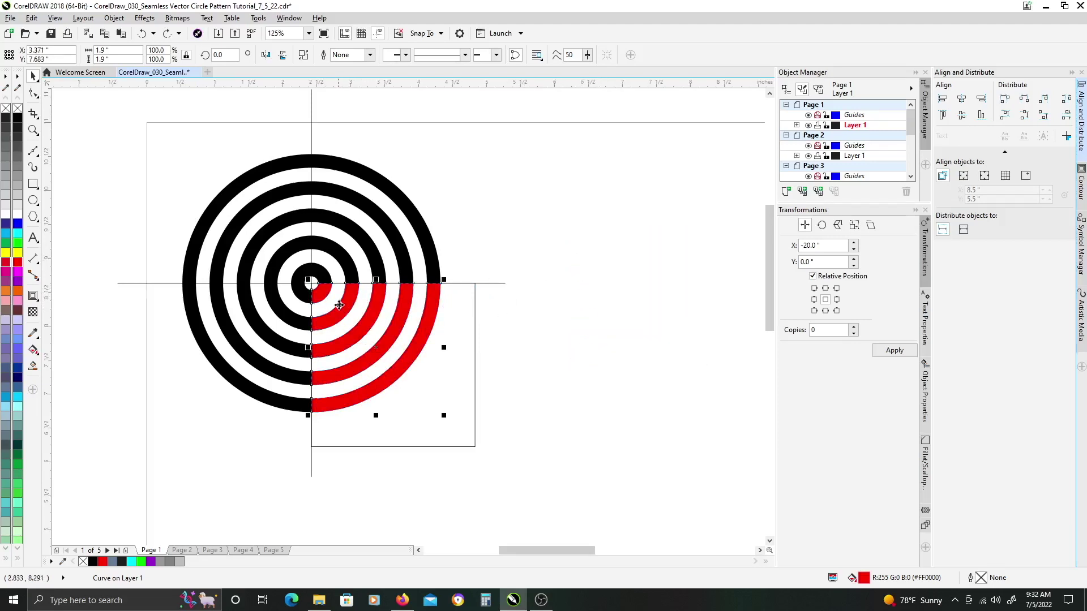
Examine the nodes of the black rings and the red quarter around the crossing lines.
scroll(340, 307, up, 2)
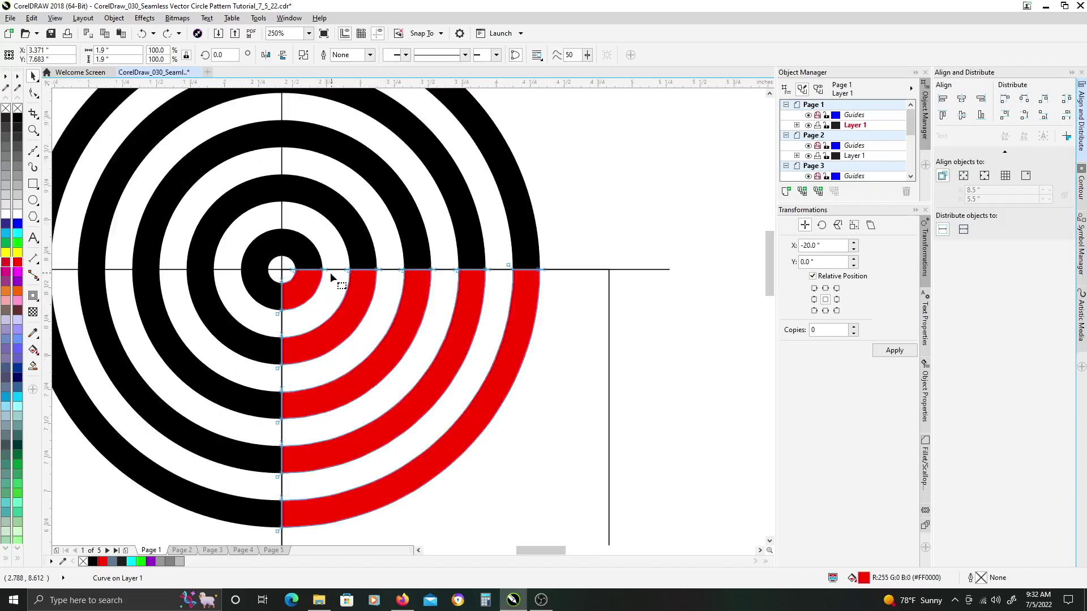
key(F10)
key(space)
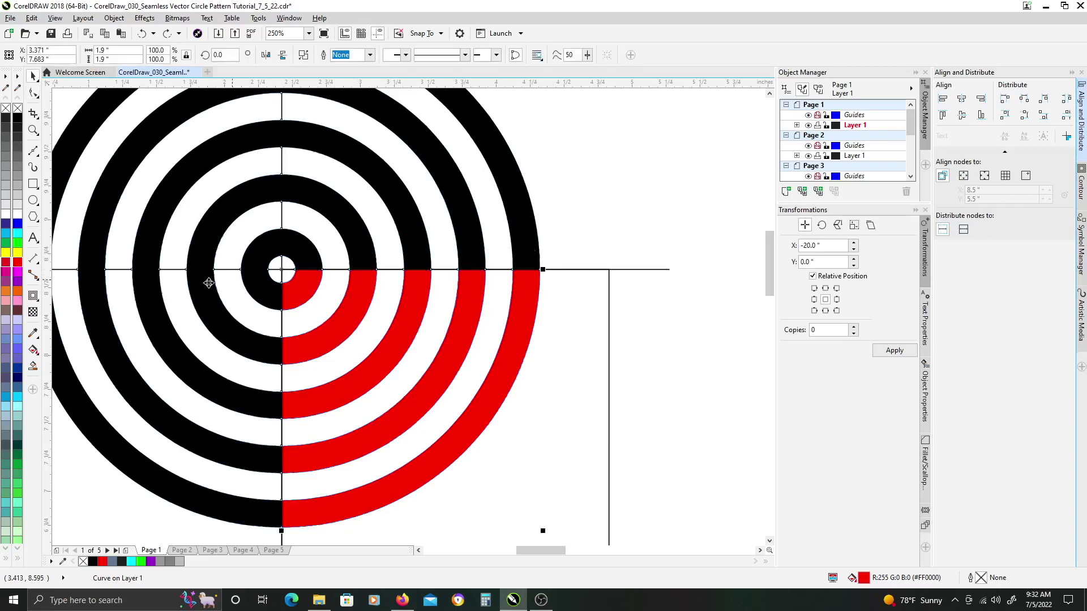
scroll(272, 281, left, 3)
scroll(304, 279, up, 2)
key(space)
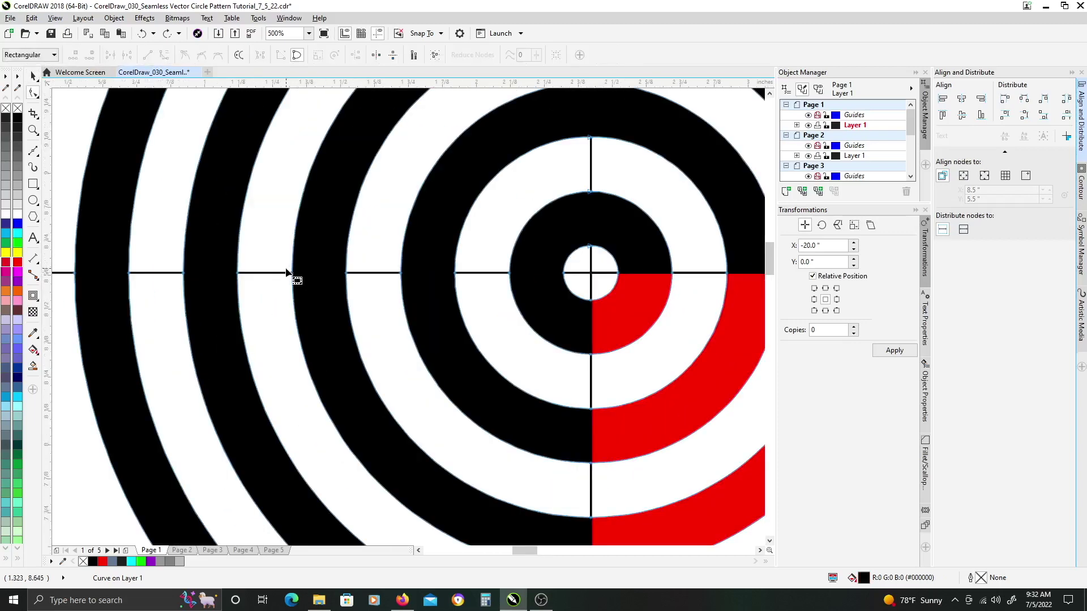
drag(355, 288, 359, 288)
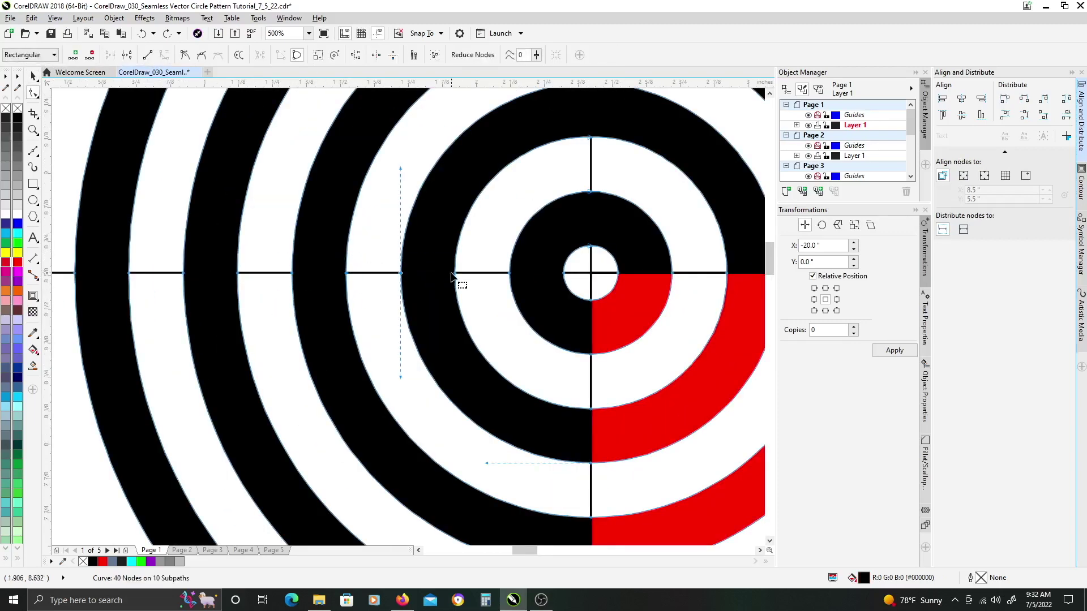
drag(615, 284, 438, 302)
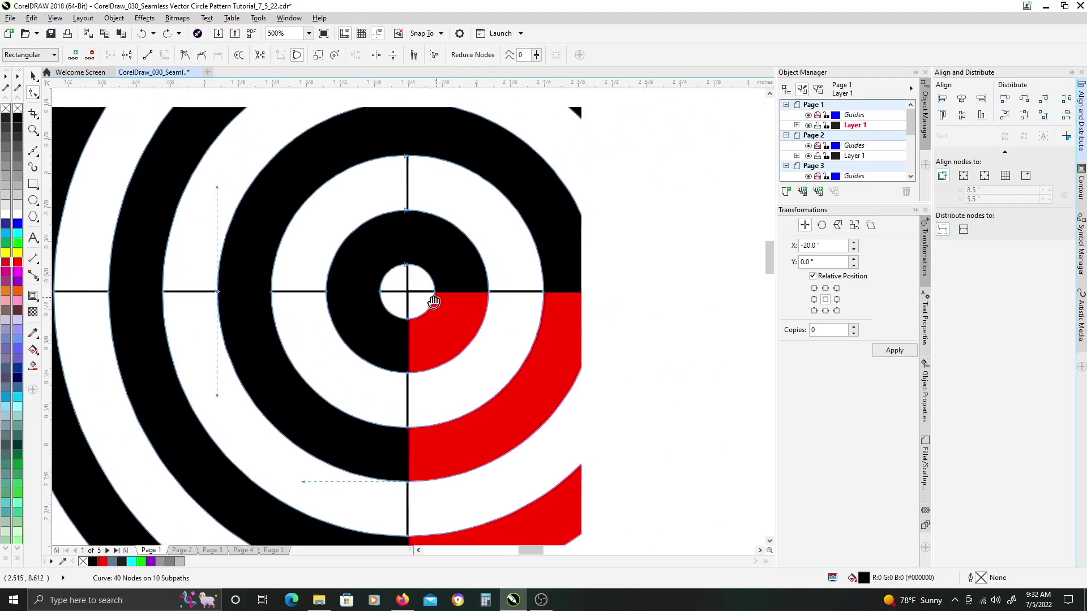
drag(534, 304, 388, 296)
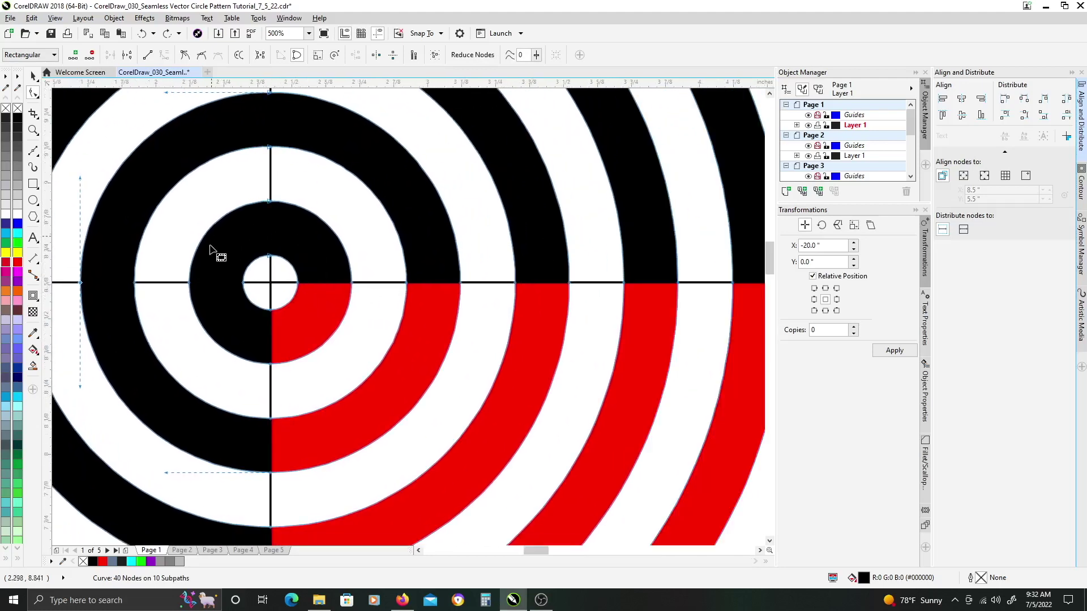
Delete the extra nodes where the red quarter's two innermost arcs meet the horizontal line.
key(space)
click(306, 306)
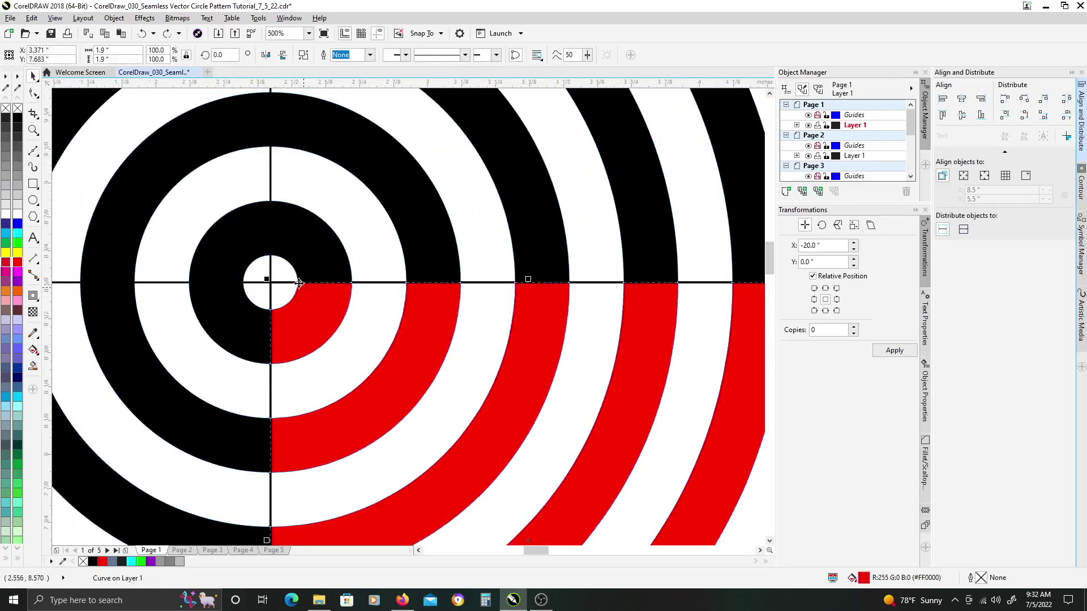
key(space)
scroll(299, 283, up, 2)
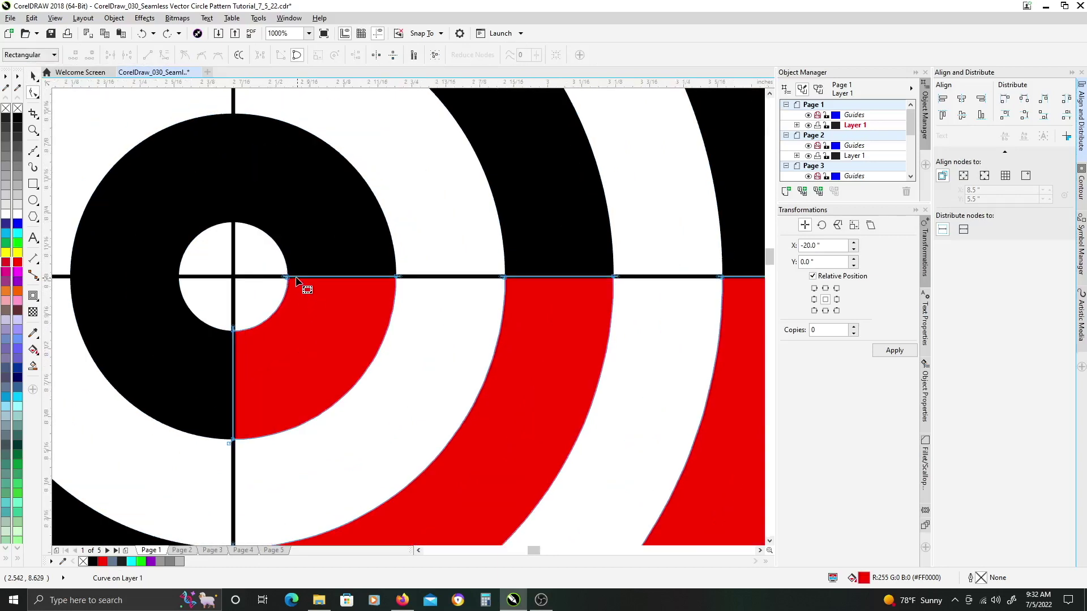
scroll(296, 278, up, 2)
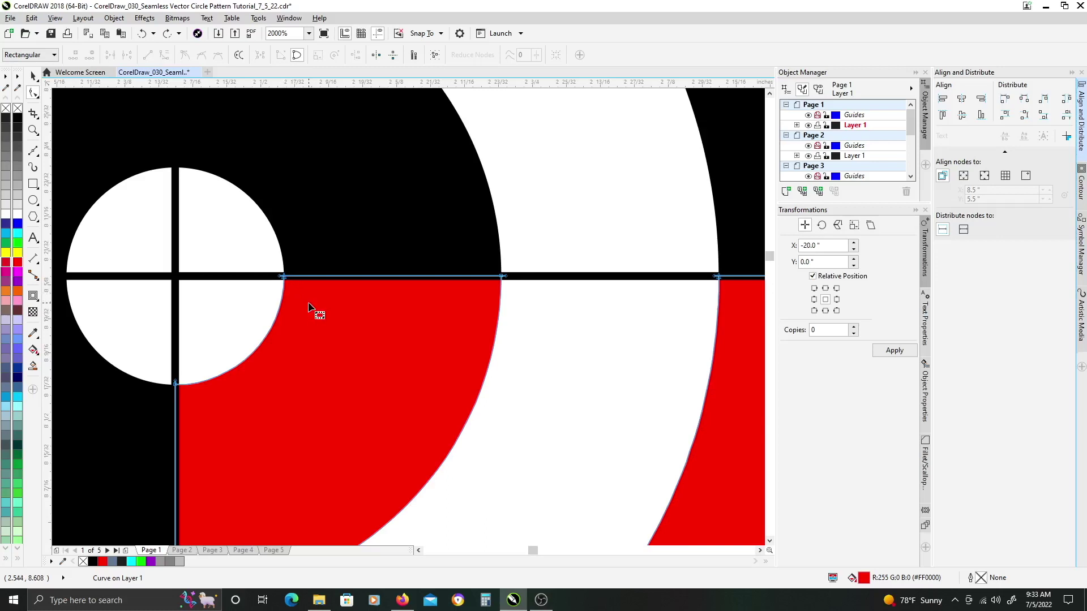
click(281, 277)
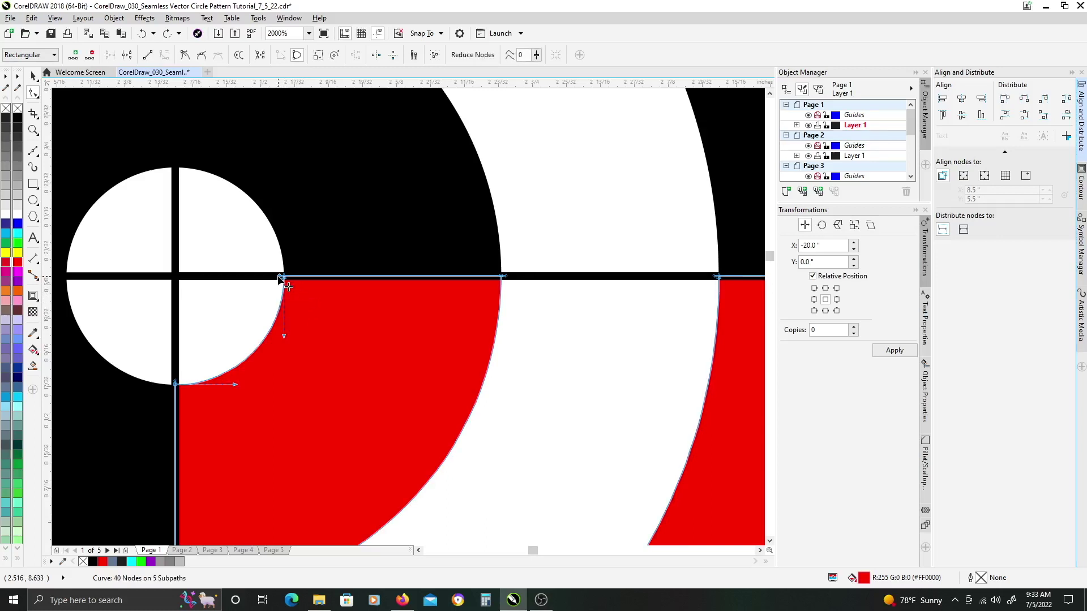
double_click(504, 278)
scroll(308, 359, right, 3)
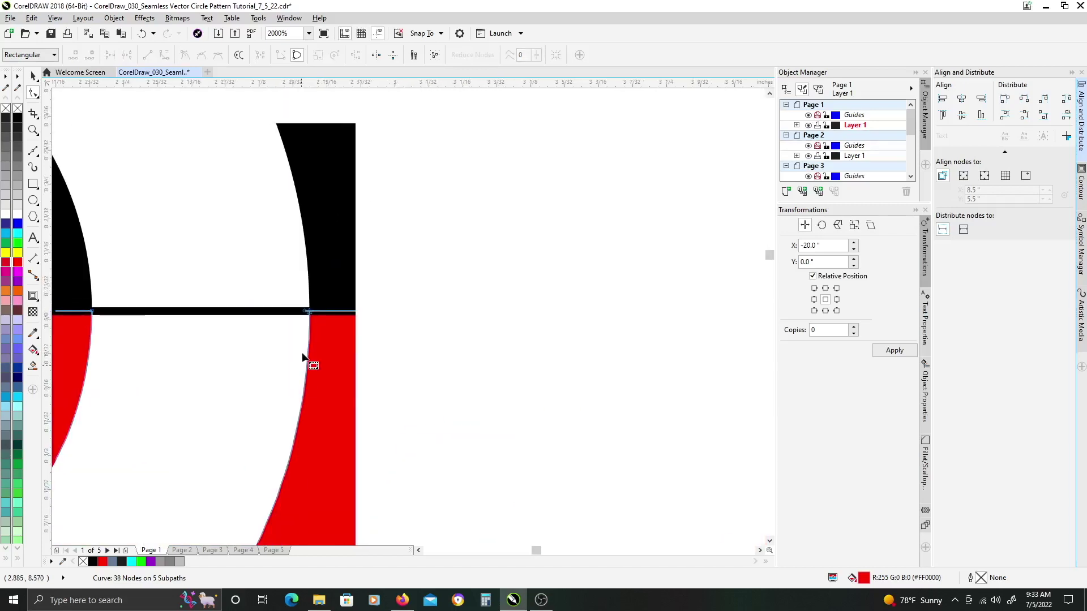
double_click(305, 312)
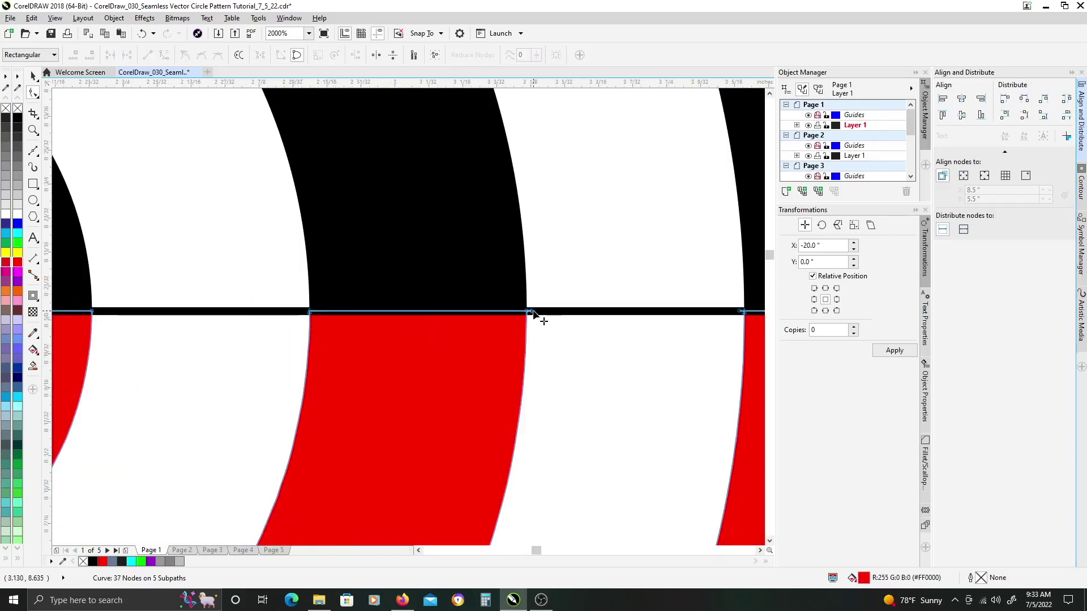
double_click(532, 312)
Delete the extra nodes on the red quarter's three outer arcs along the horizontal line.
scroll(667, 381, right, 5)
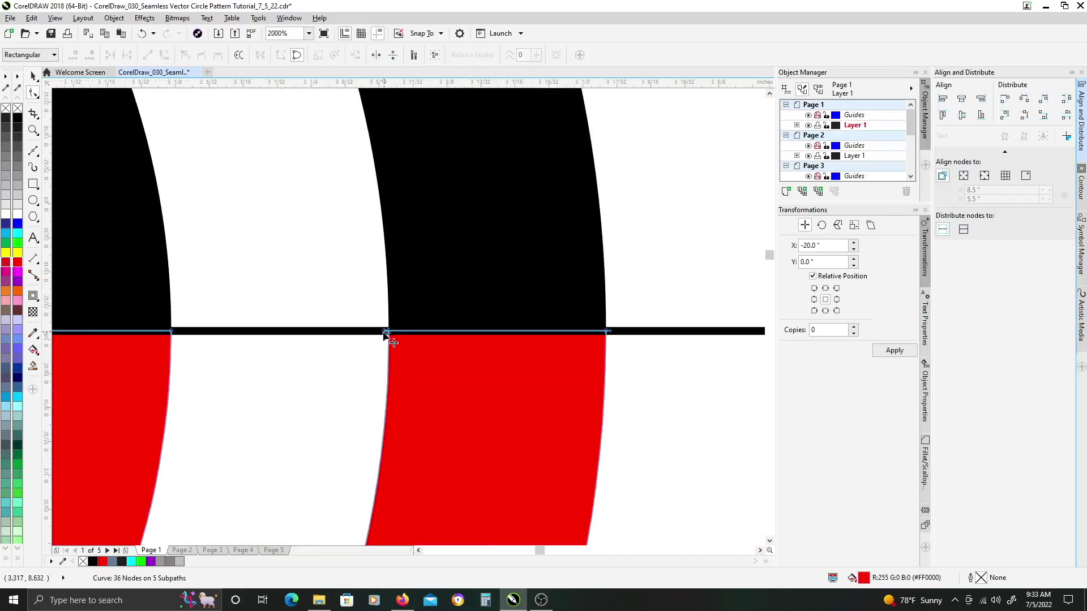
double_click(388, 335)
double_click(609, 333)
scroll(667, 379, right, 5)
double_click(458, 345)
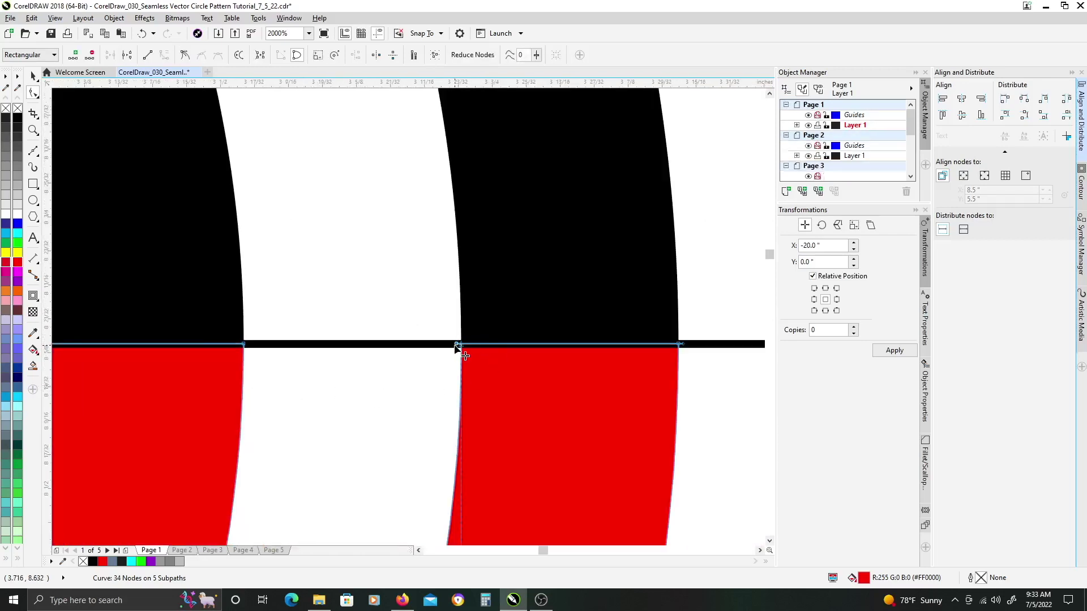
double_click(680, 343)
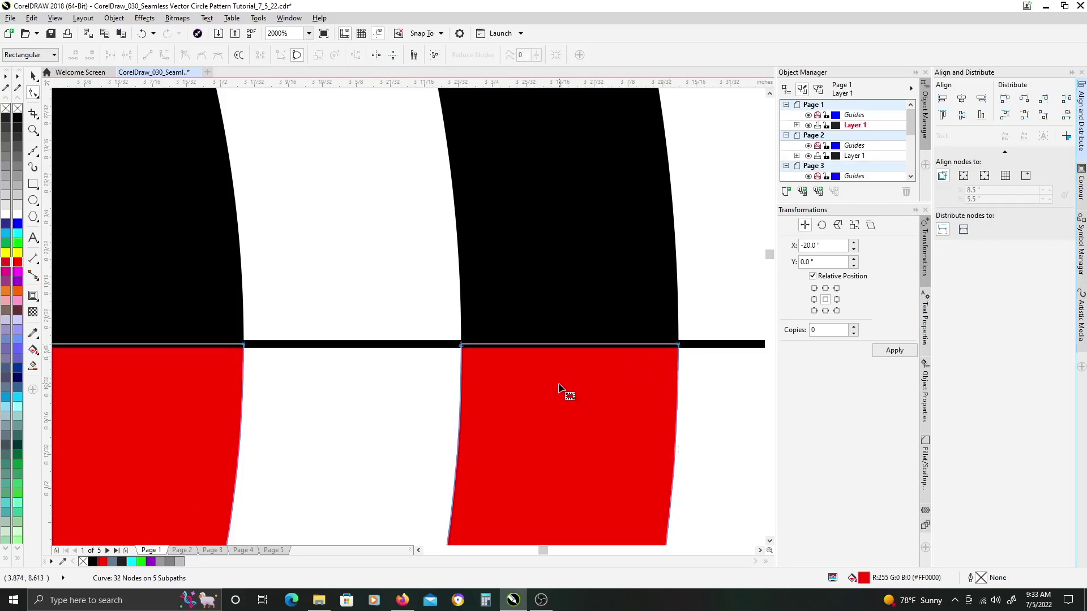
scroll(571, 391, down, 2)
scroll(618, 385, right, 4)
double_click(404, 361)
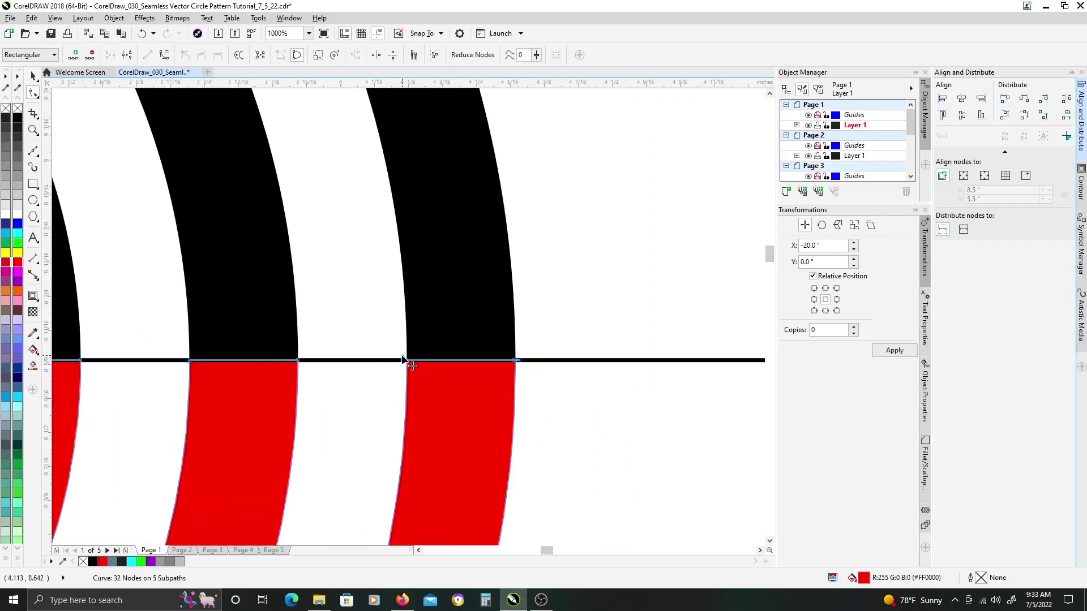
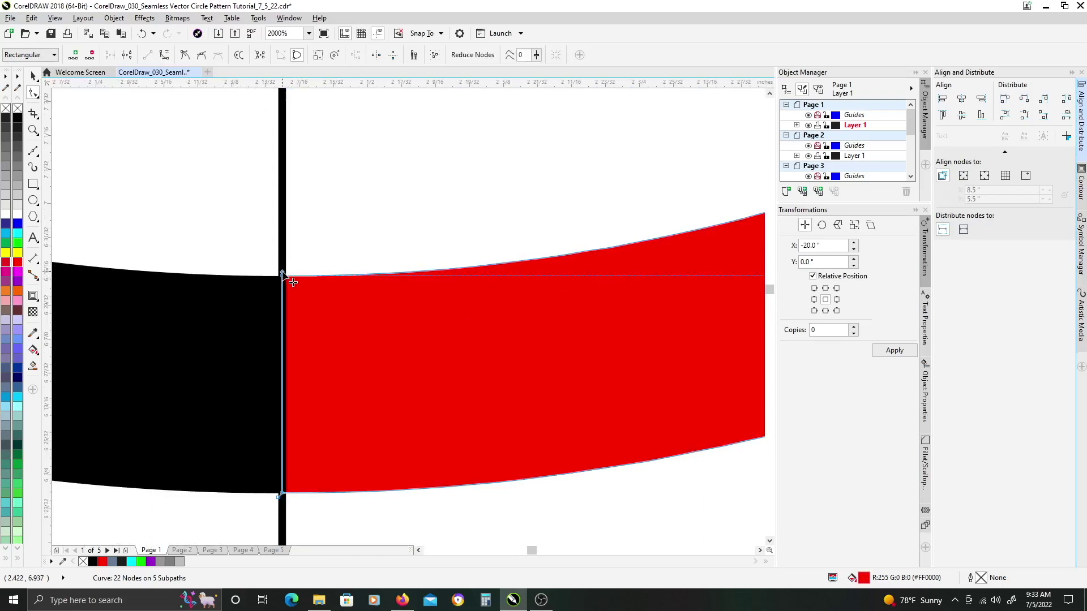
Delete the extra node at the lower corner of the red quarter's outermost arc on the vertical line.
double_click(280, 496)
scroll(375, 425, down, 2)
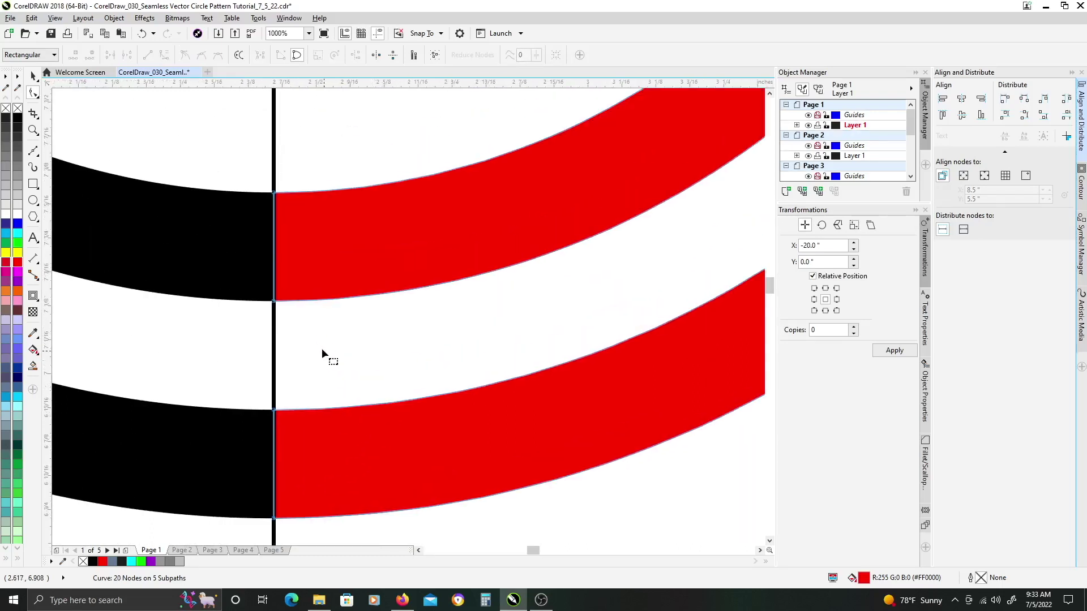
scroll(318, 296, down, 2)
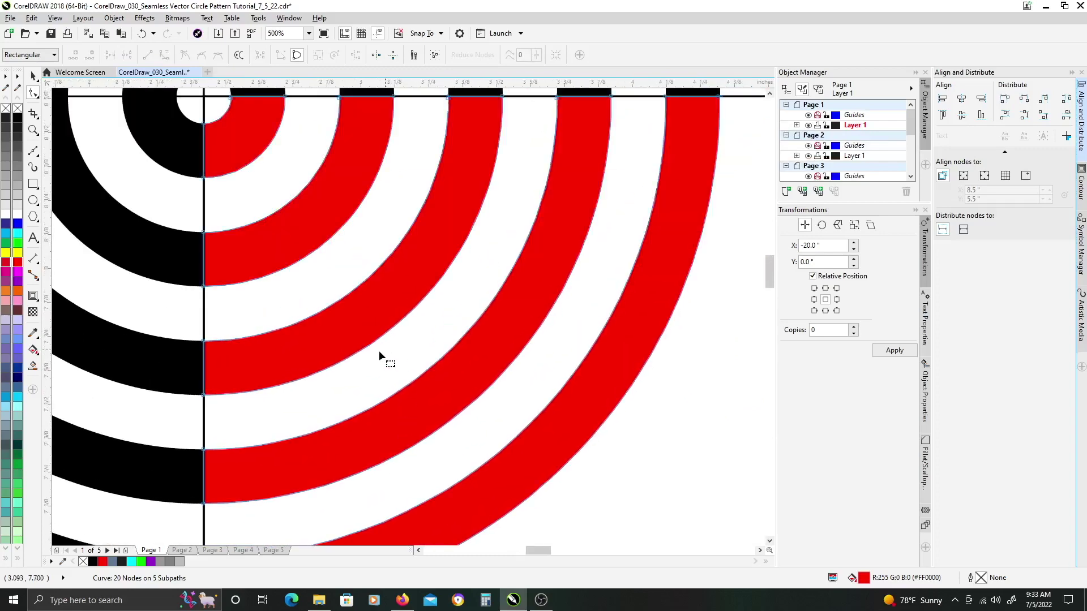
scroll(382, 349, down, 2)
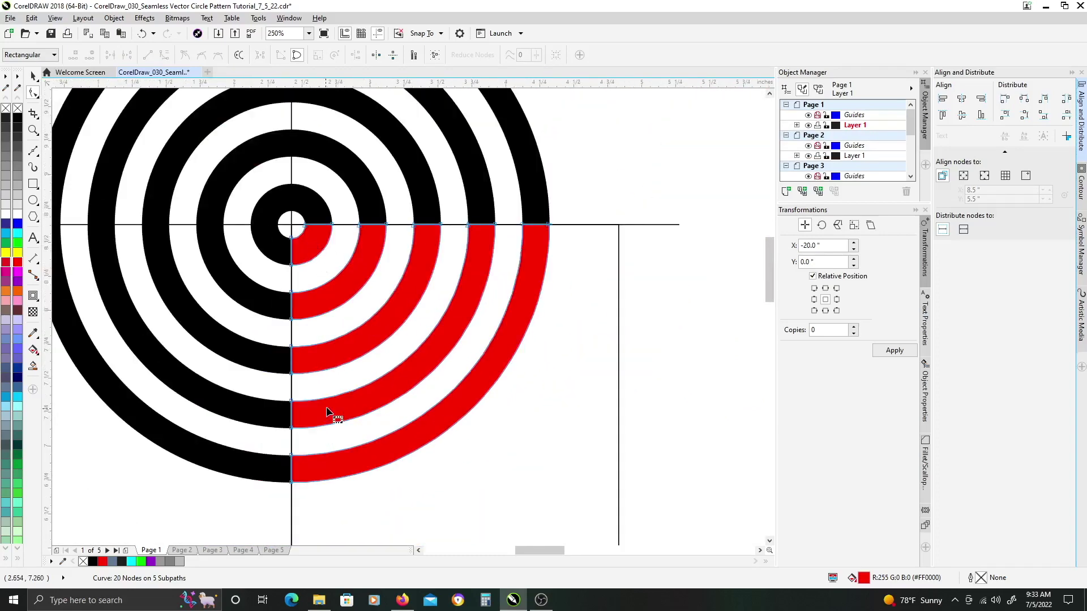
Make a copy of the red quarter rotated 90° and place it slightly below the original, overlapping its arcs.
key(space)
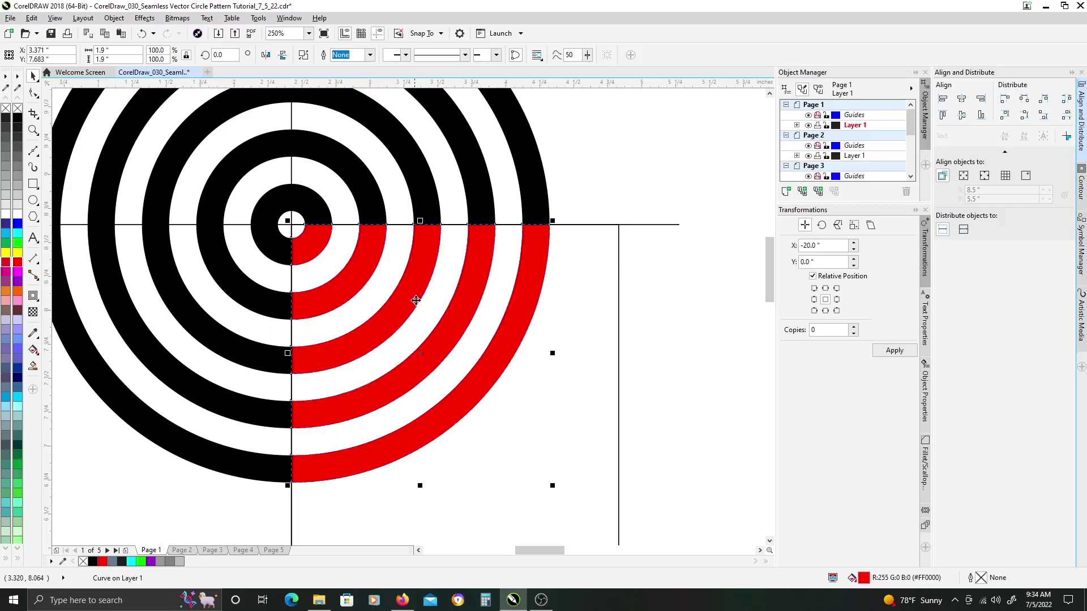
click(426, 254)
drag(556, 220, 327, 256)
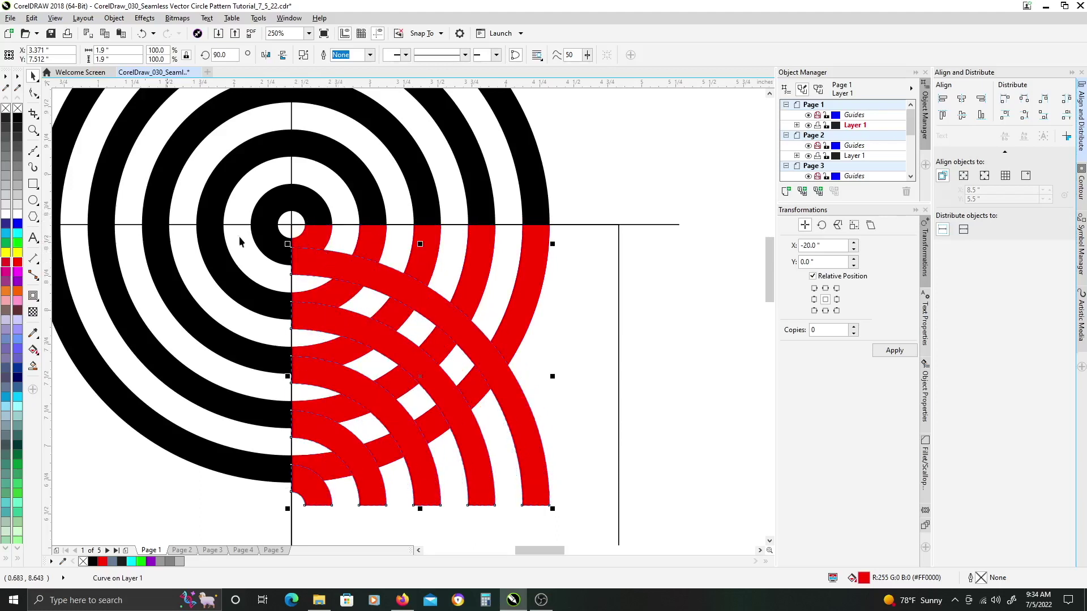
Fill the original unrotated quarter with green.
key(ctrl+z)
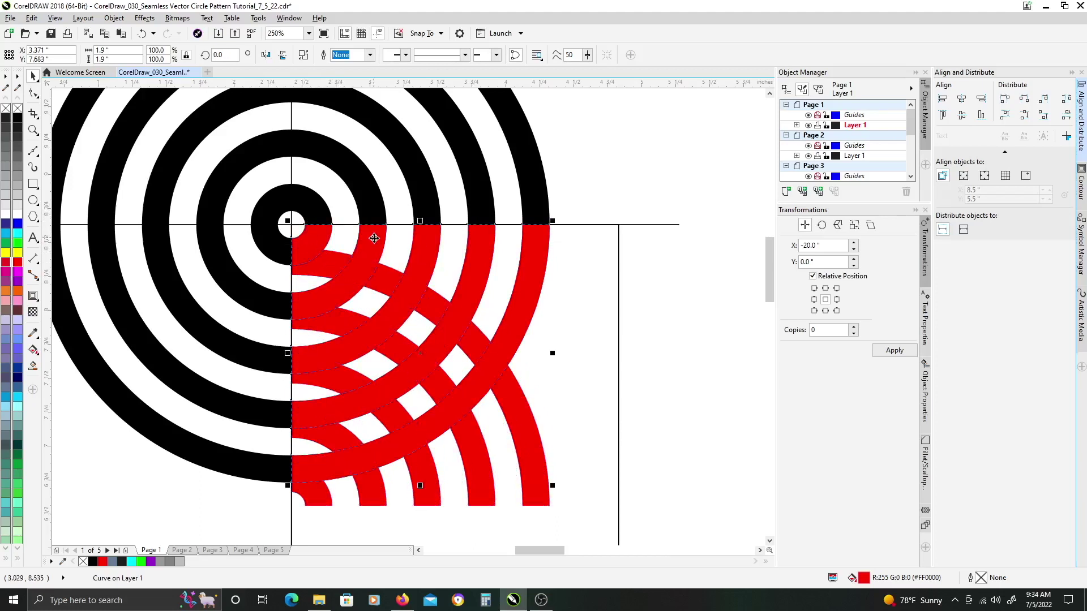
click(17, 244)
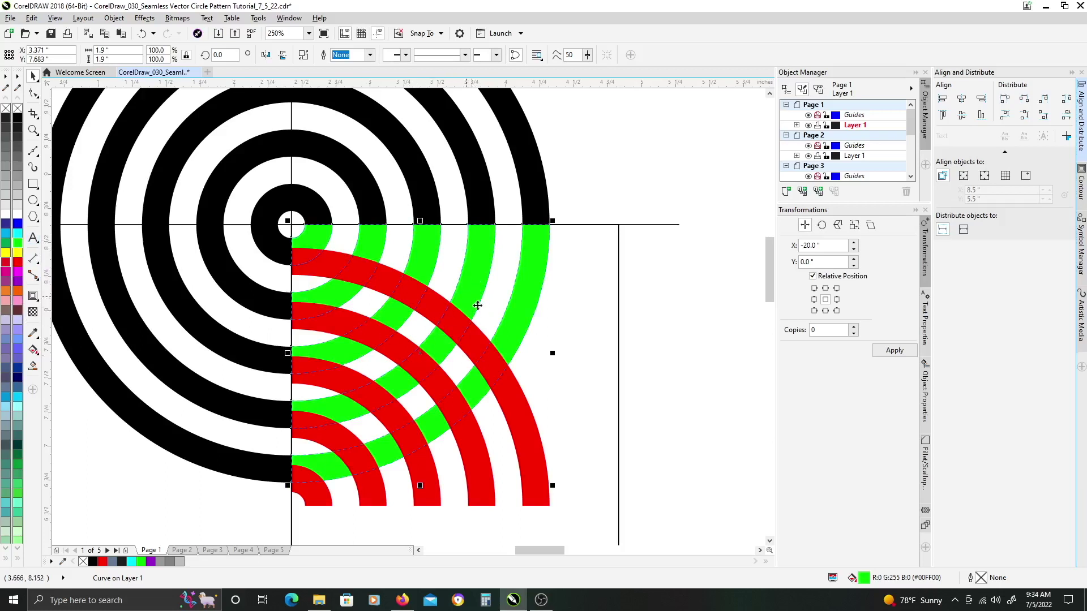
key(Escape)
Rotate the green quarter to 270° and shift it about 0.16 in to the right.
double_click(479, 262)
drag(556, 218, 565, 485)
drag(359, 239, 380, 240)
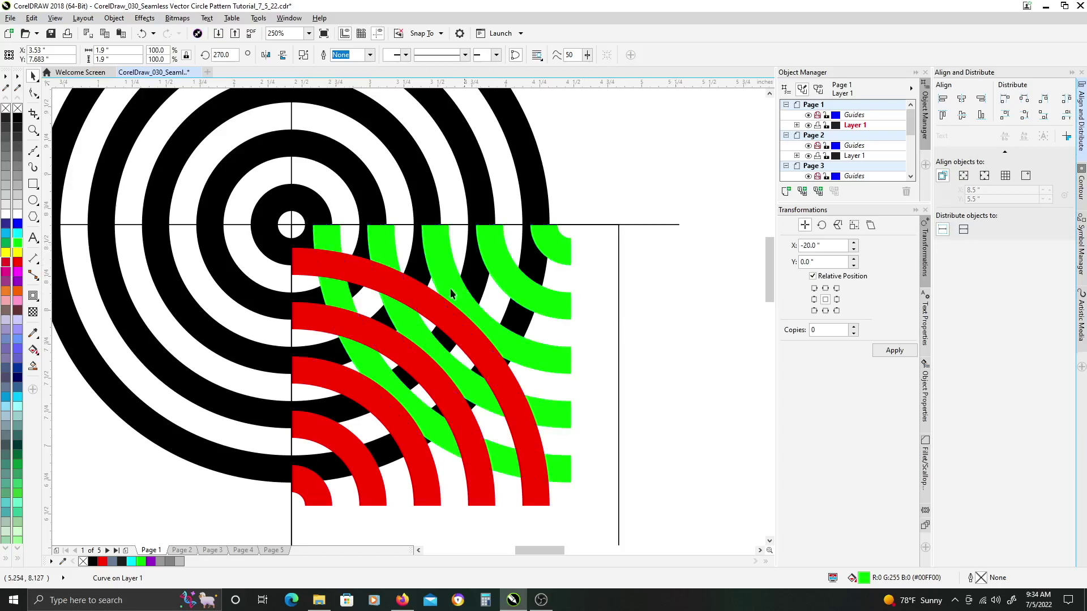
key(Escape)
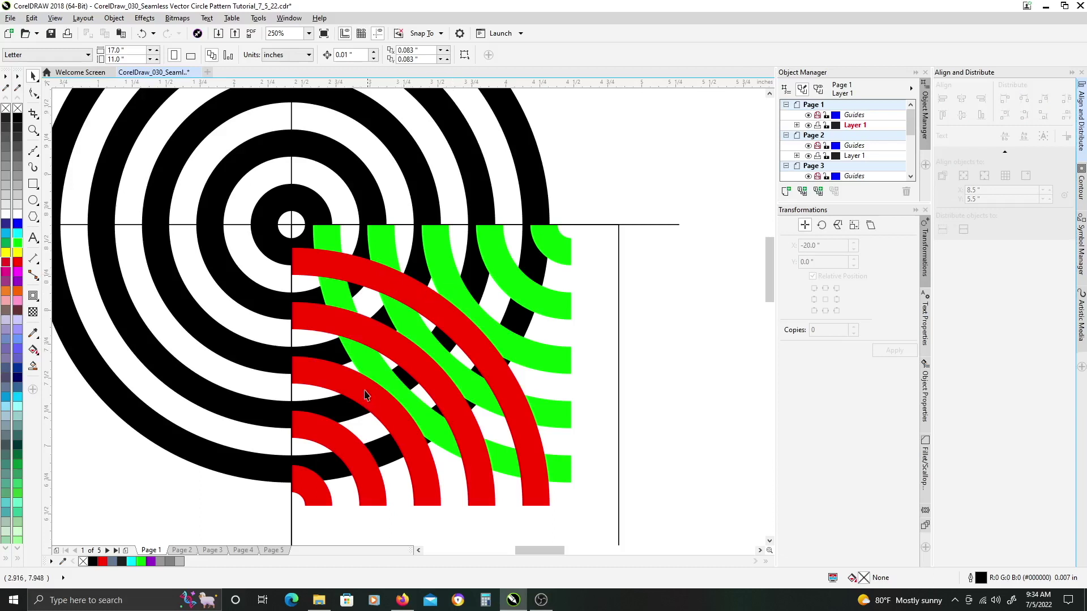
Select the red quarter and turn on snapping to objects.
click(320, 267)
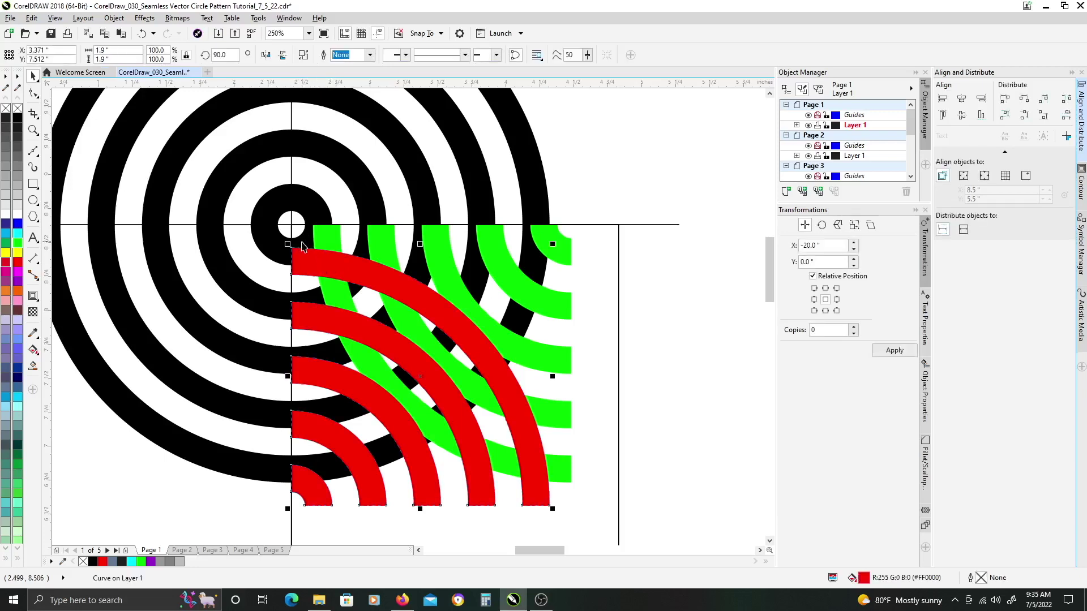
click(55, 18)
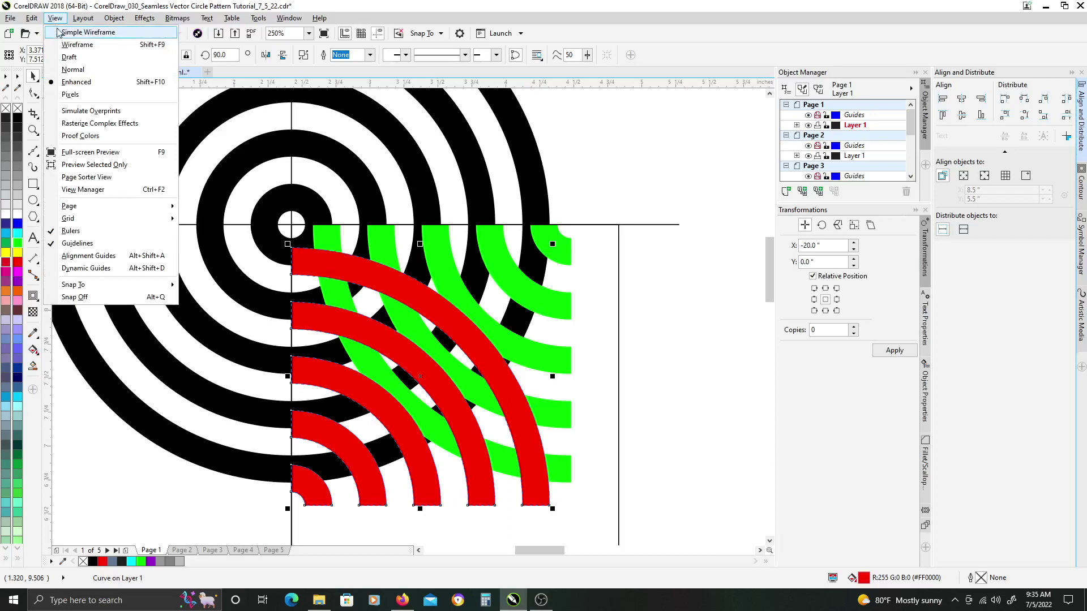
mouse_move(100, 287)
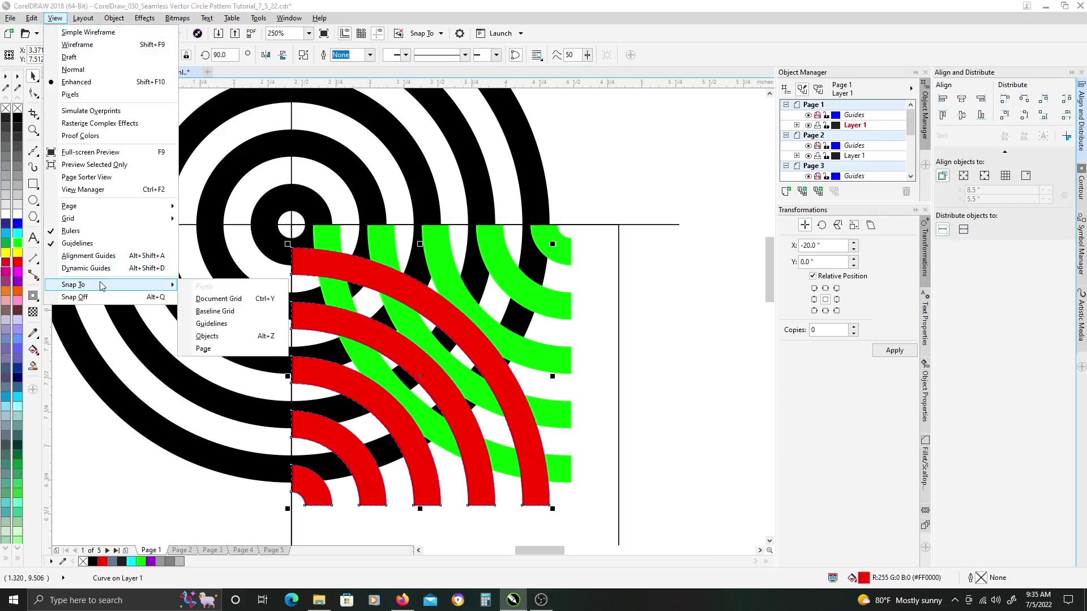
click(241, 336)
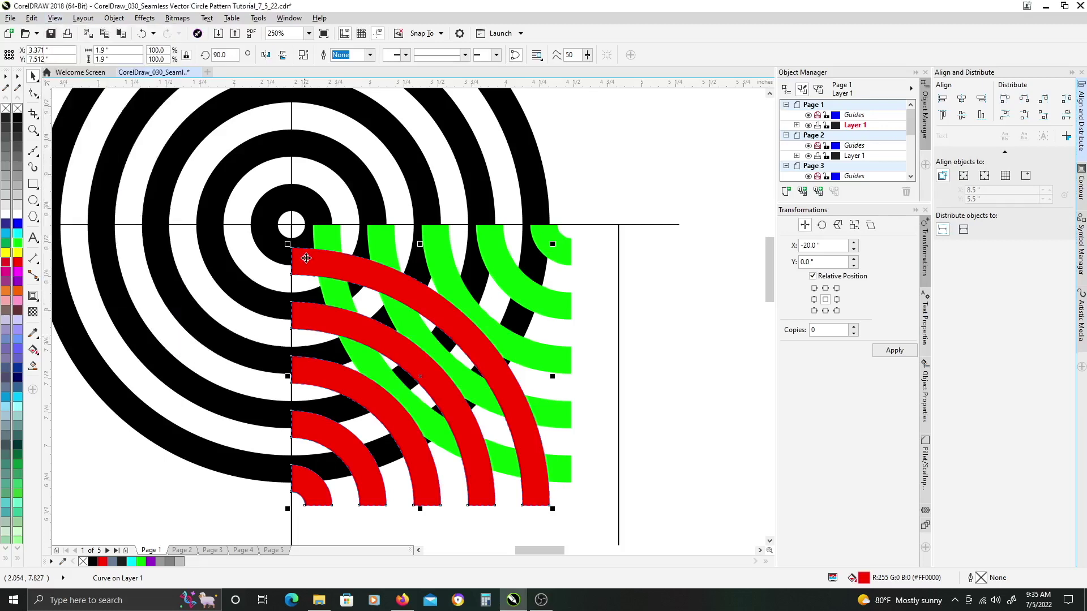
Move the red quarter straight up so its outermost arc's upper node snaps to the white centre circle's lowest point on the vertical line.
scroll(294, 247, up, 2)
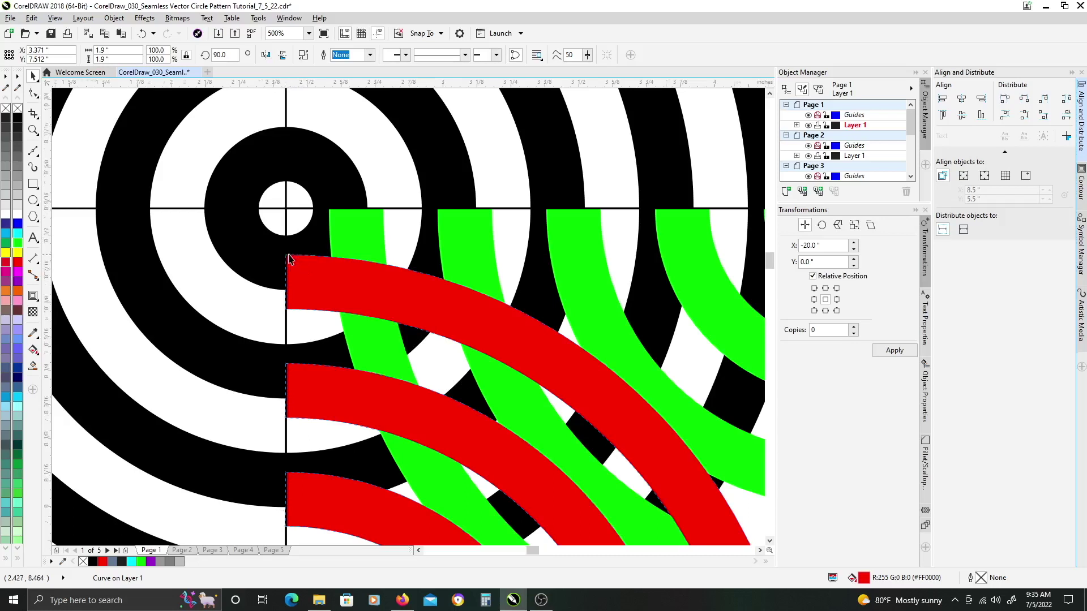
scroll(296, 249, up, 2)
drag(296, 243, 336, 302)
scroll(283, 334, up, 2)
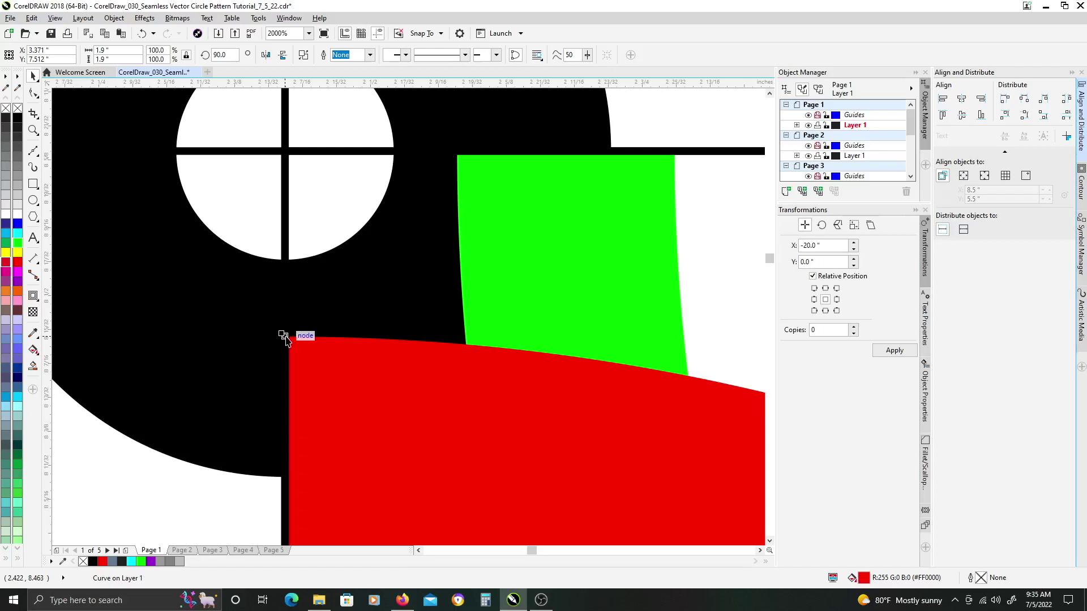
drag(285, 338, 284, 260)
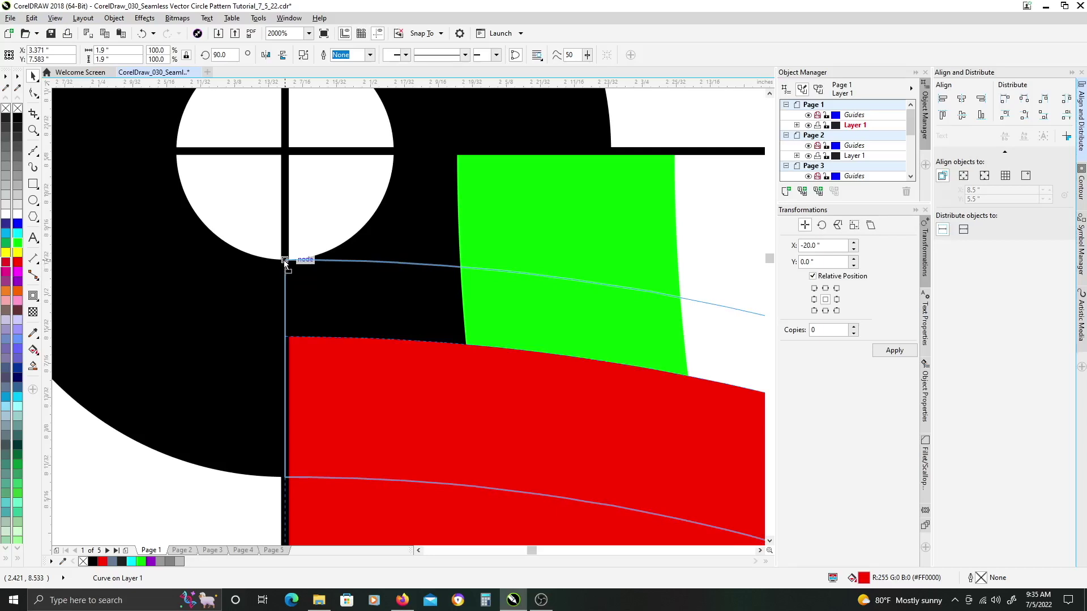
drag(284, 260, 283, 260)
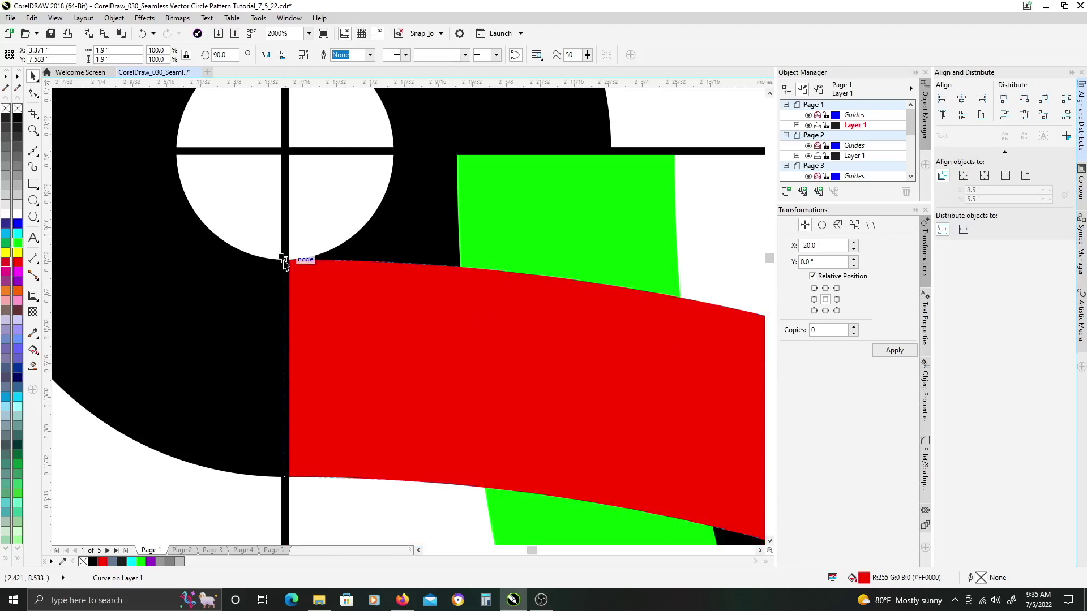
Move the green quarter so its outermost arc's upper node snaps to the white centre circle's edge on the horizontal line.
drag(590, 233, 529, 325)
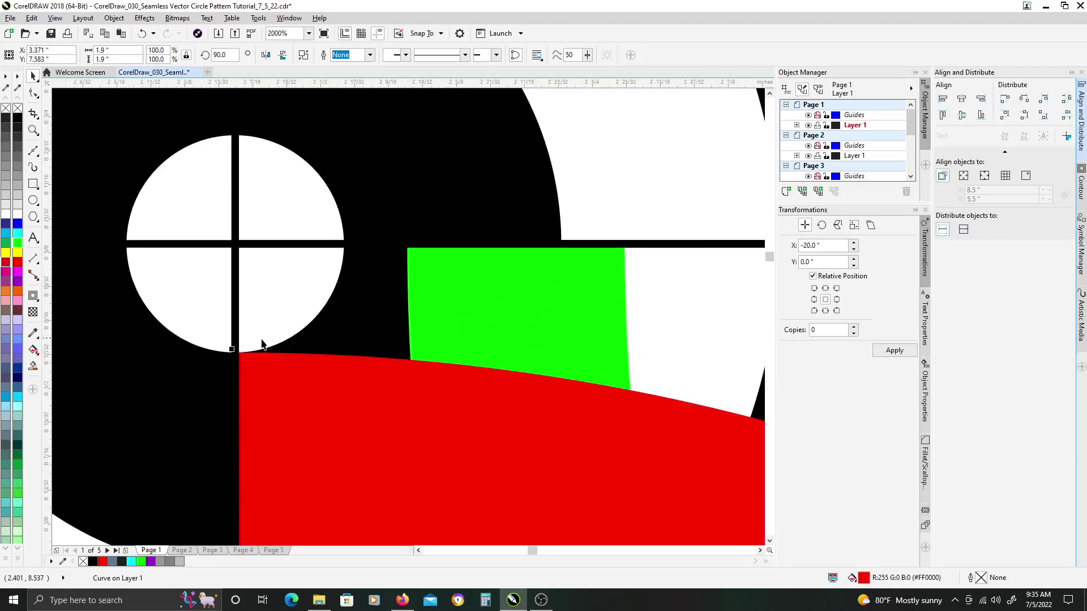
drag(416, 294, 391, 326)
click(405, 300)
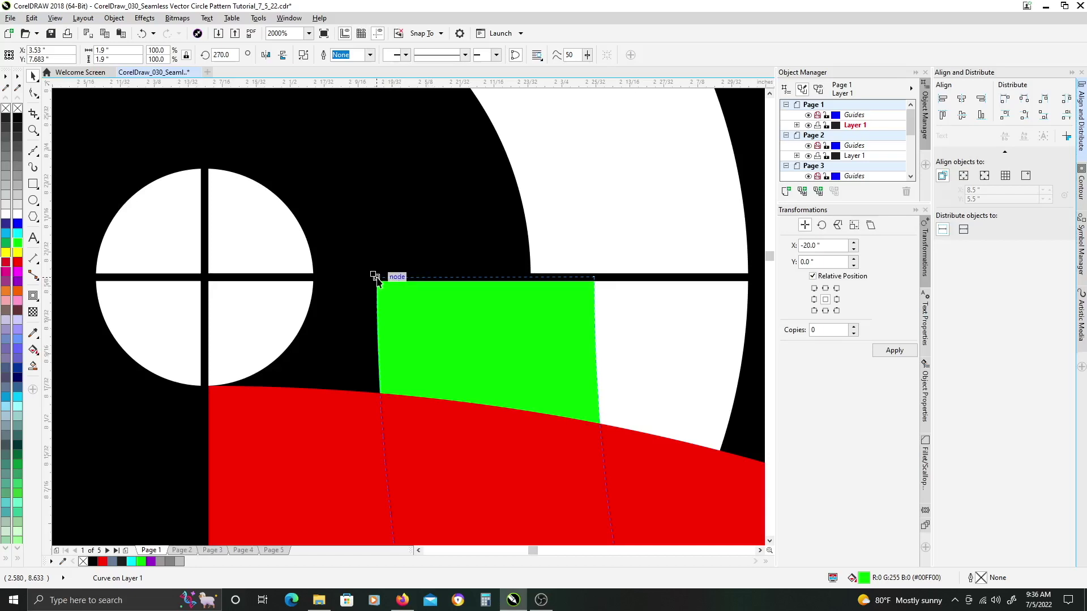
drag(376, 277, 316, 280)
Place a copy of the overlapping red and green quarters about 3.28 in to the right, level with the originals.
scroll(342, 305, down, 2)
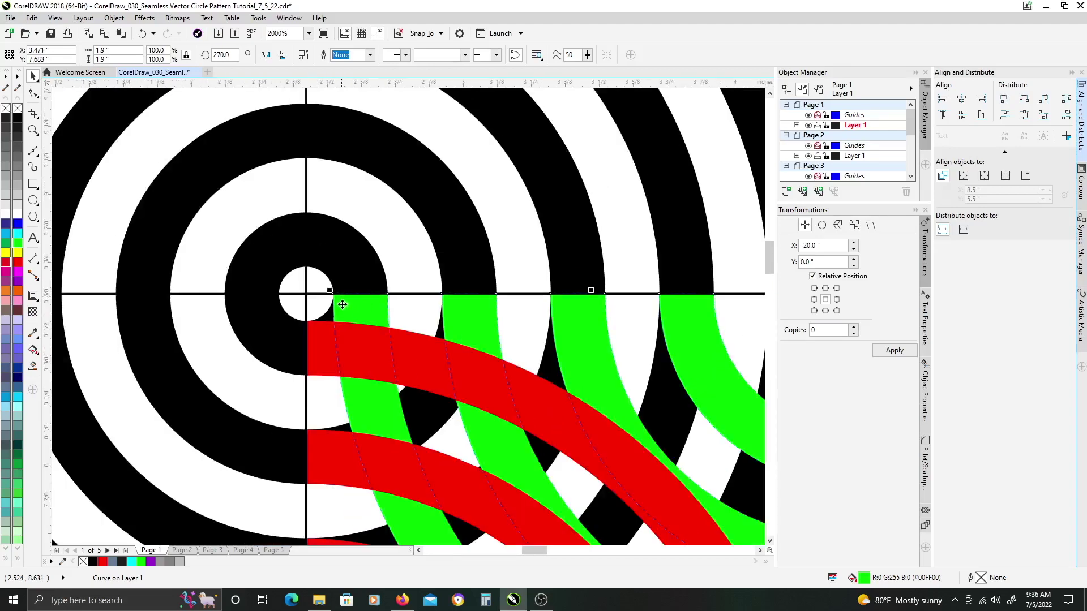
scroll(342, 304, down, 5)
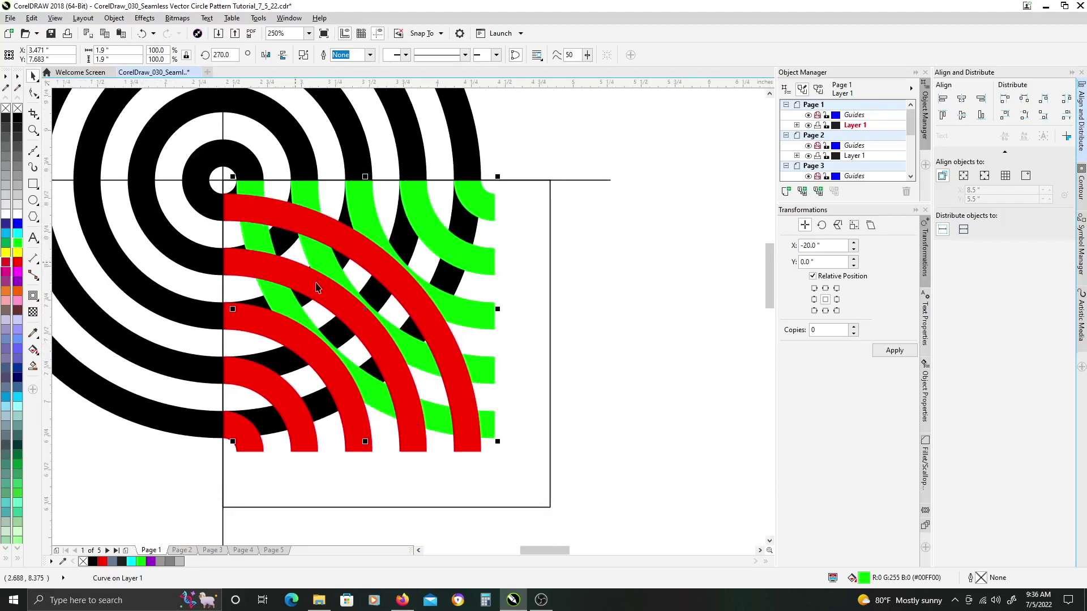
click(365, 208)
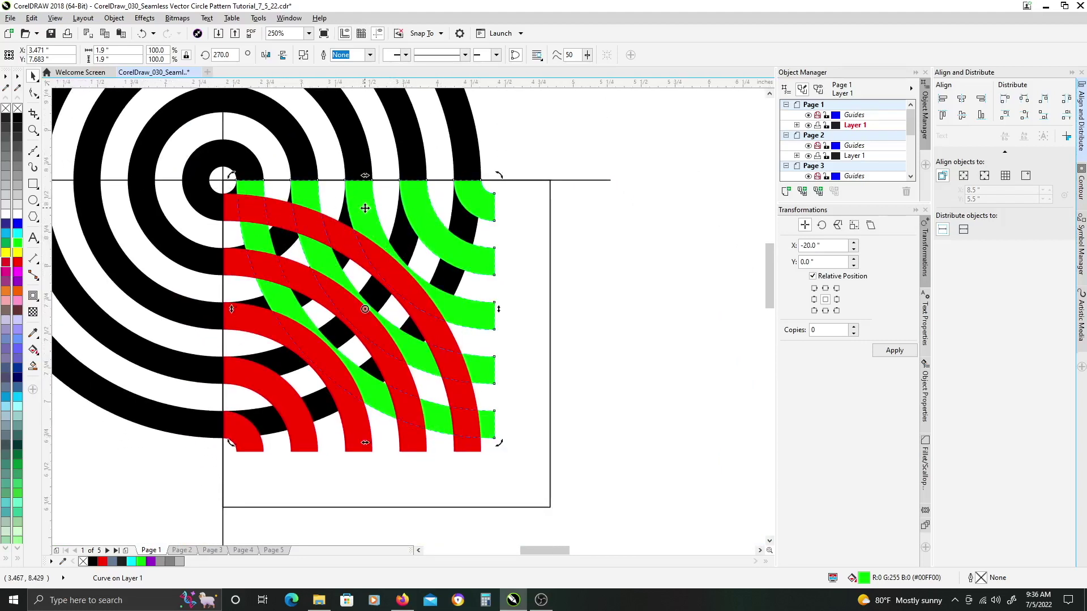
shift+click(252, 206)
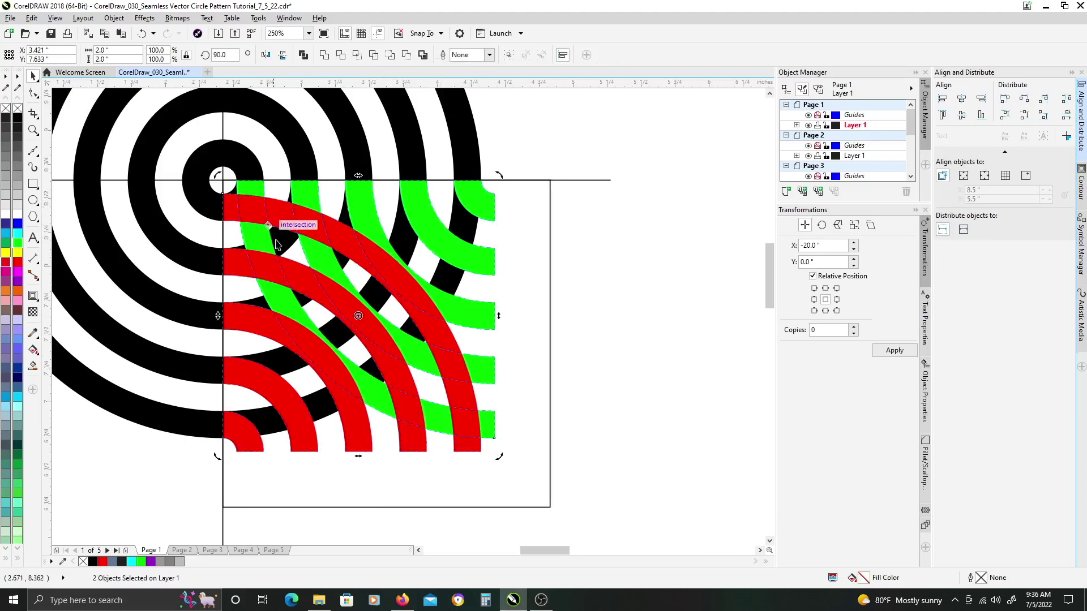
scroll(287, 225, down, 2)
scroll(304, 303, right, 3)
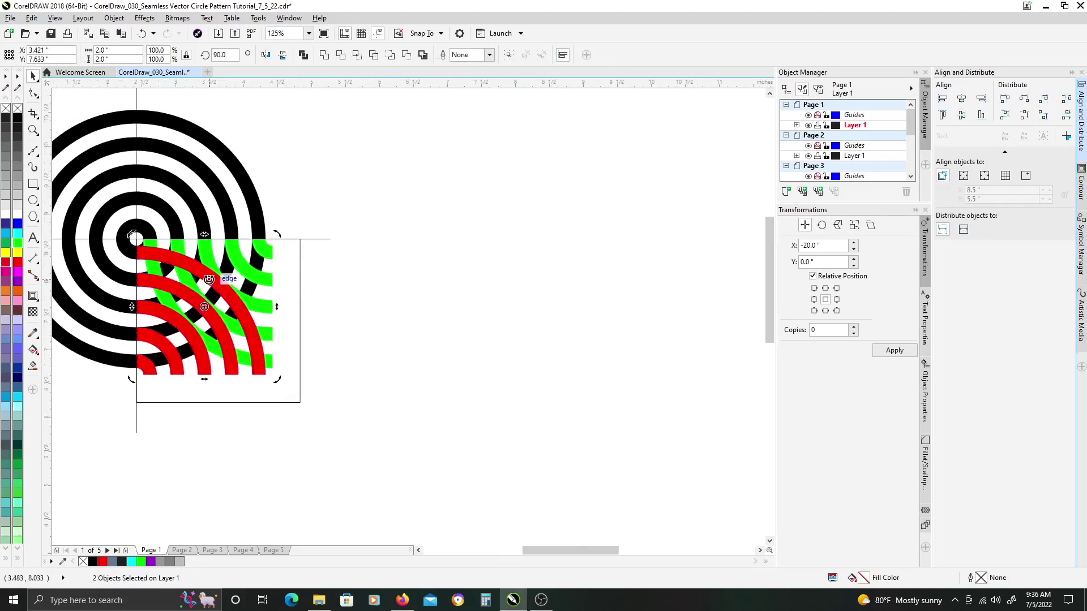
click(192, 267)
drag(192, 267, 234, 294)
key(ctrl+z)
drag(249, 301, 454, 309)
click(411, 236)
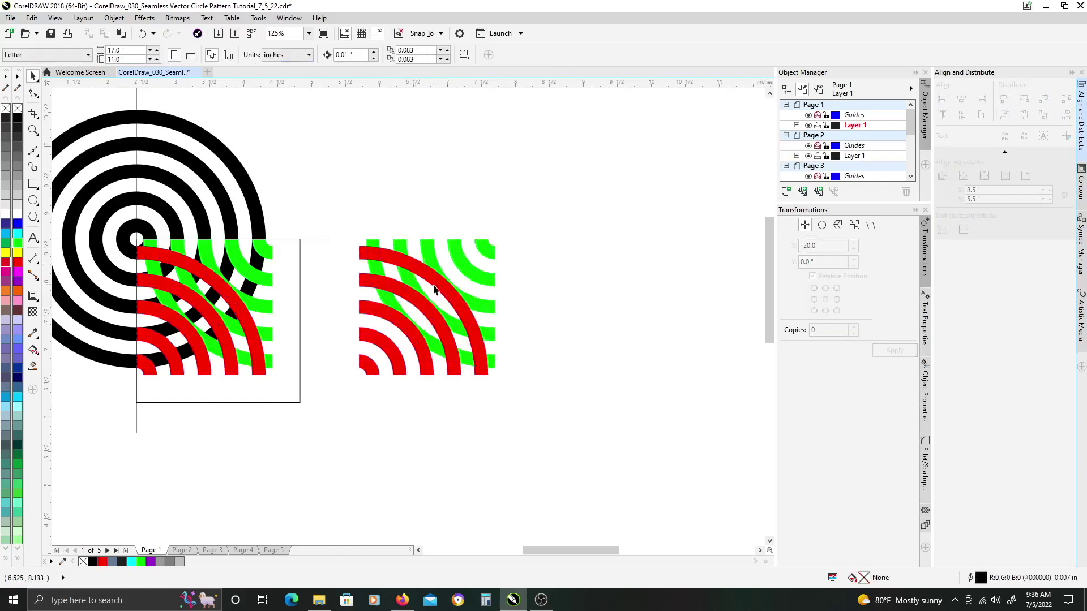
Apply a one-step outside contour to the green quarter in the copied pair.
scroll(432, 286, up, 2)
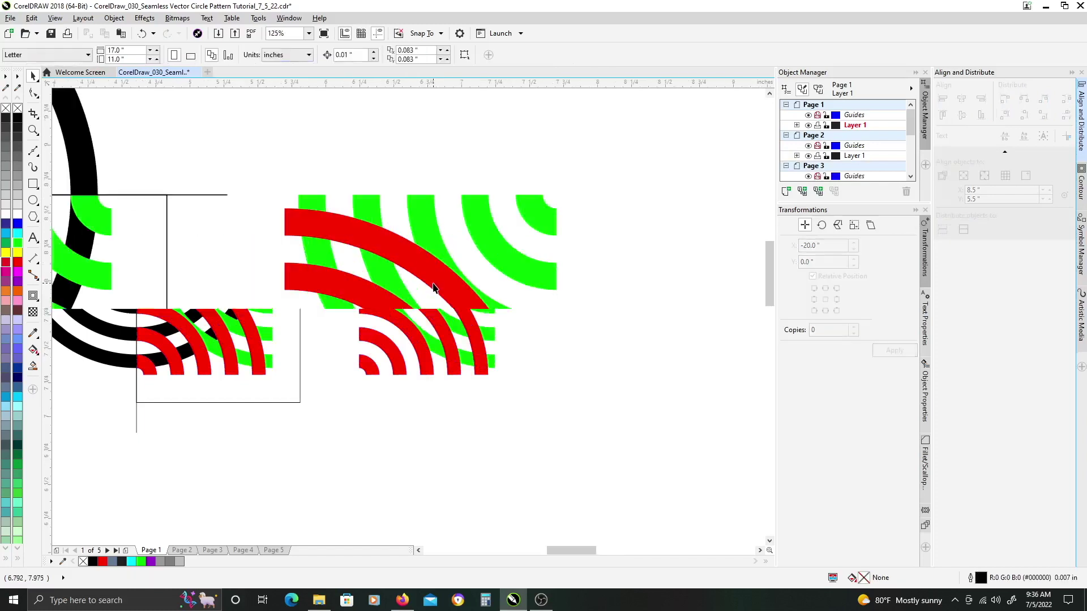
click(420, 217)
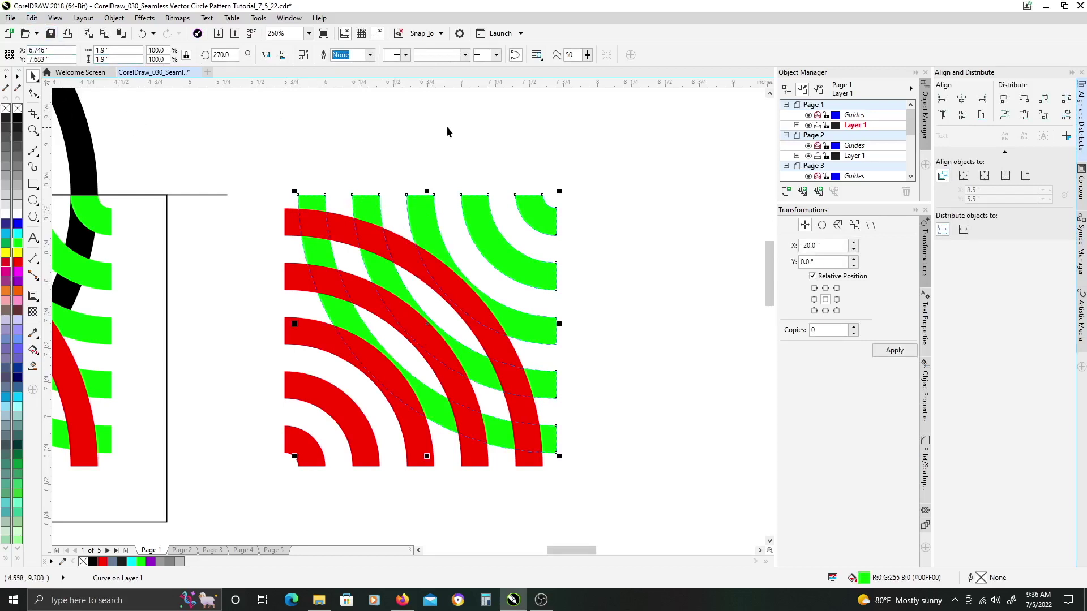
click(445, 232)
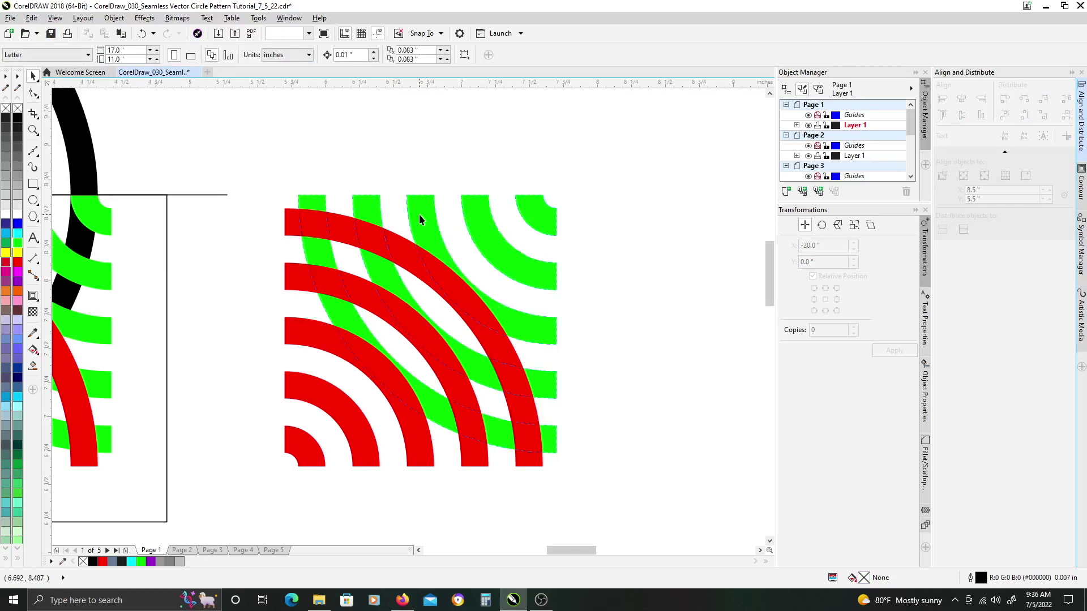
click(419, 220)
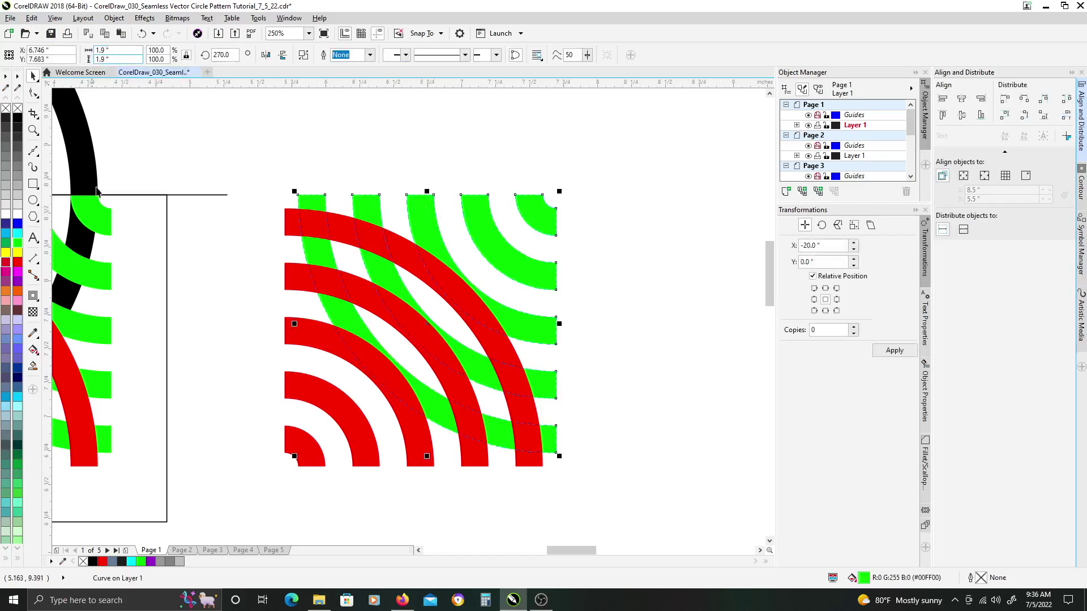
click(34, 299)
click(62, 306)
click(324, 55)
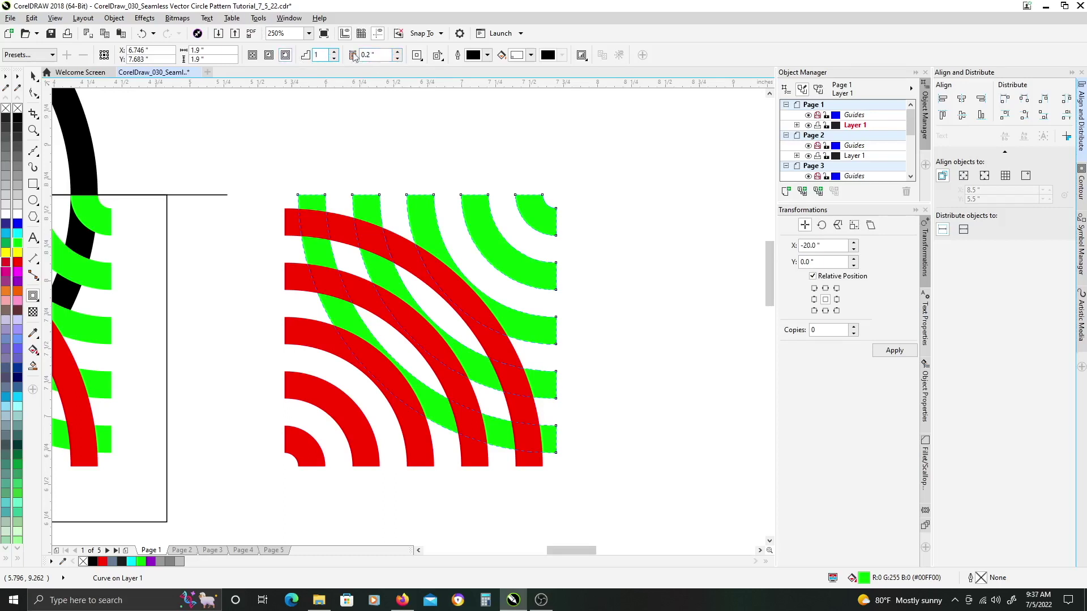
click(286, 55)
Set the green quarter's contour offset to 0.02 in and change its direction to inside.
drag(385, 55, 317, 57)
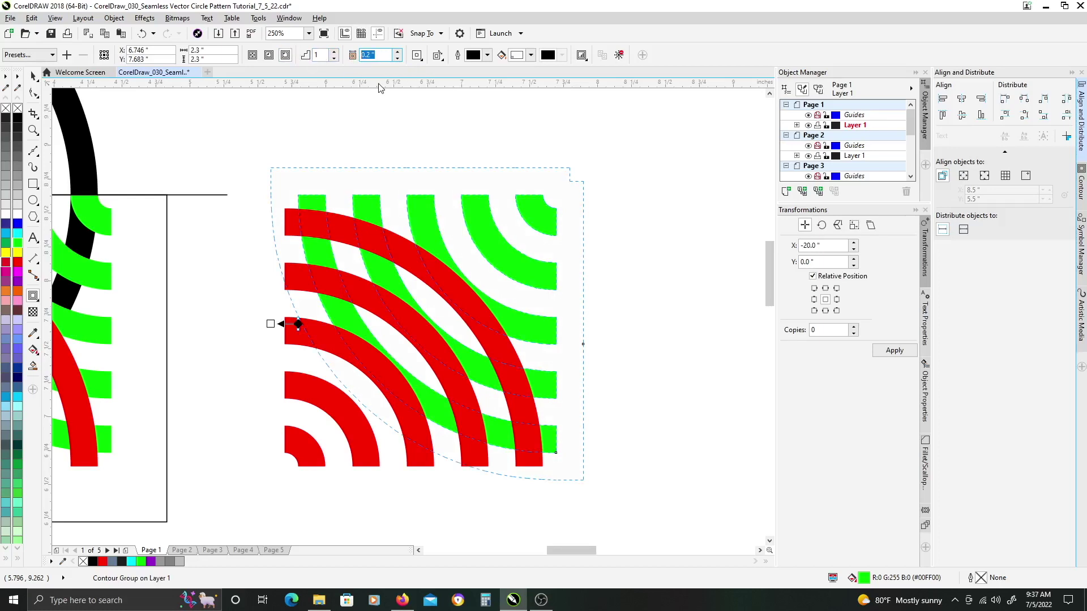
text(.02)
key(Return)
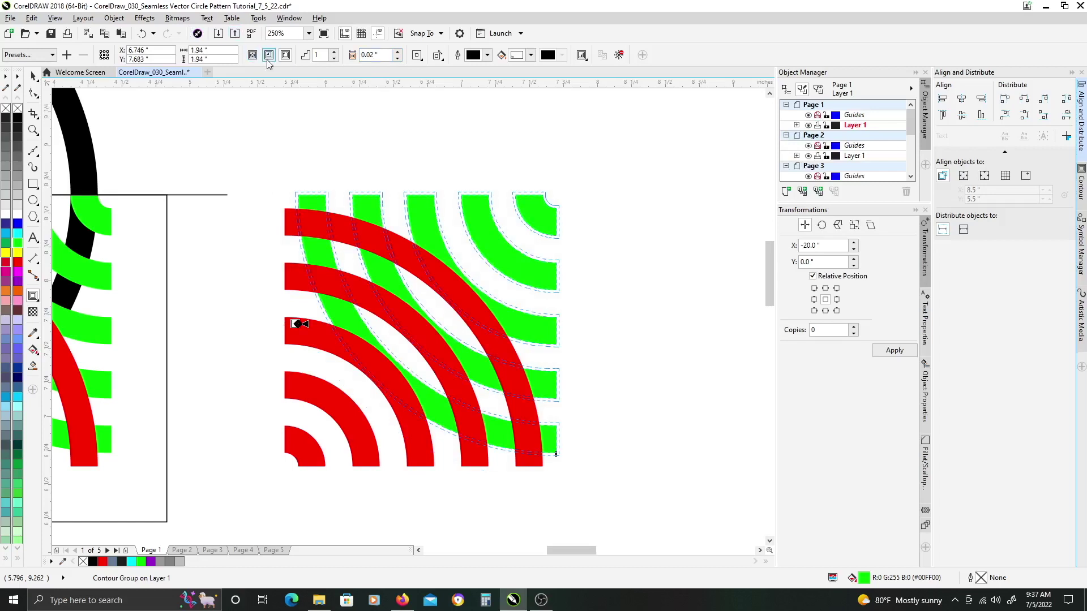
click(269, 56)
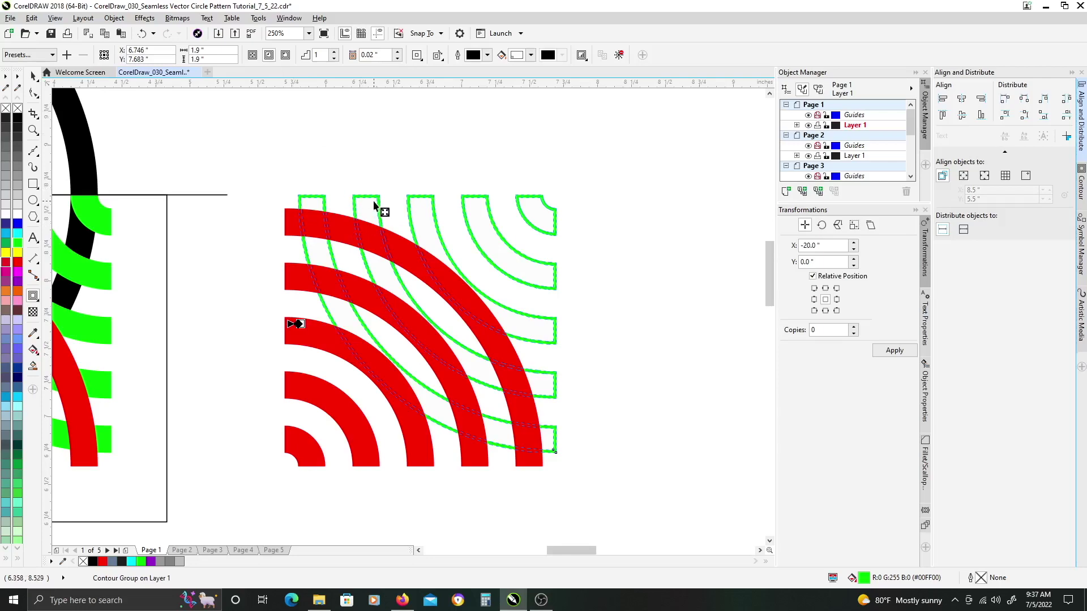
scroll(389, 252, up, 1)
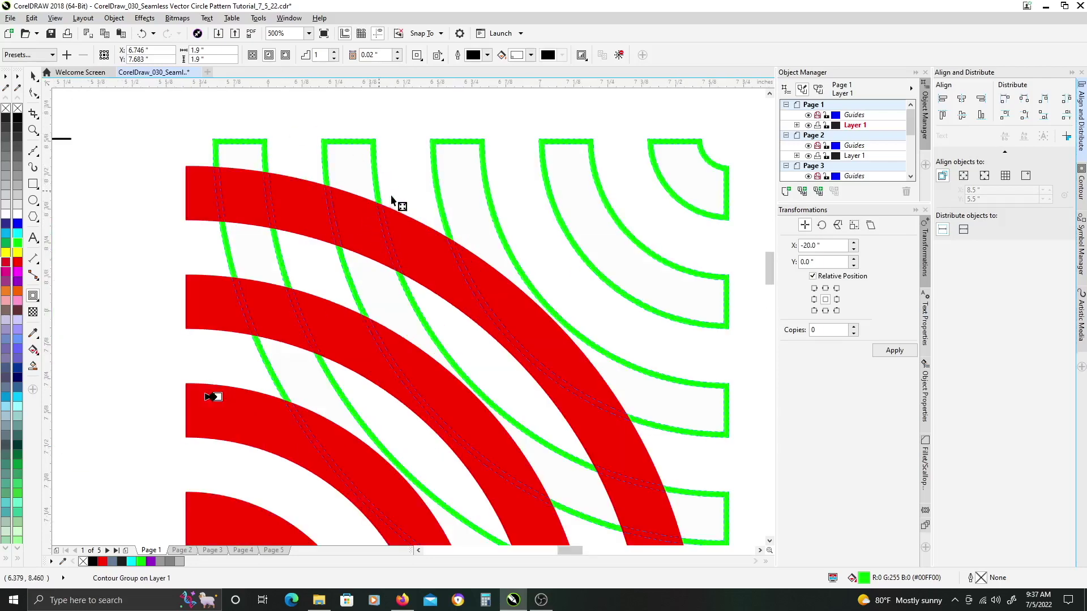
scroll(360, 170, down, 1)
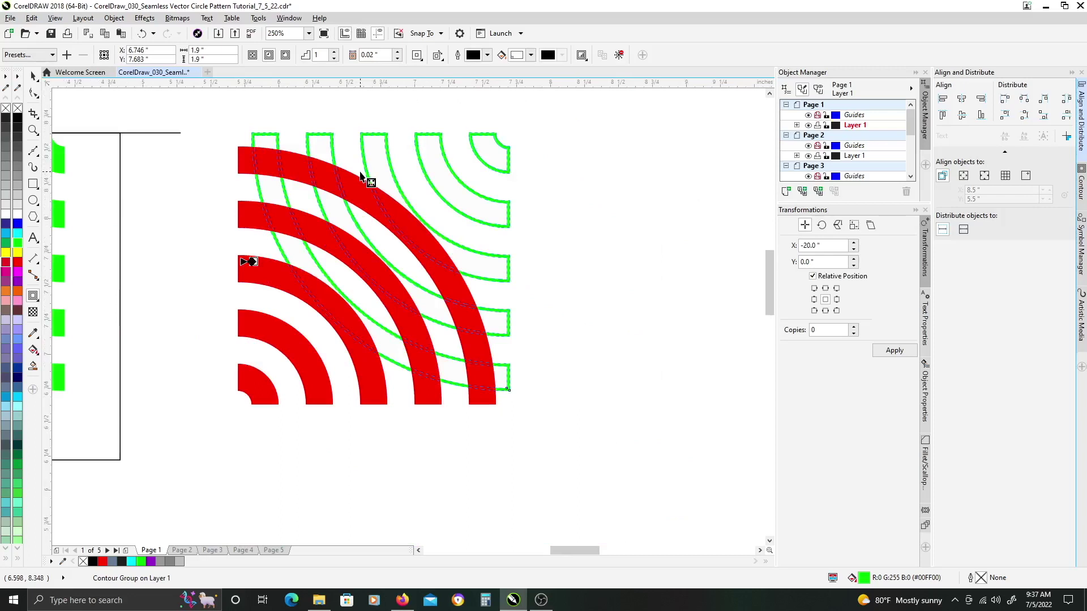
Break the contour apart from the green quarter and fill the inner contour shape with blue.
key(ctrl+k)
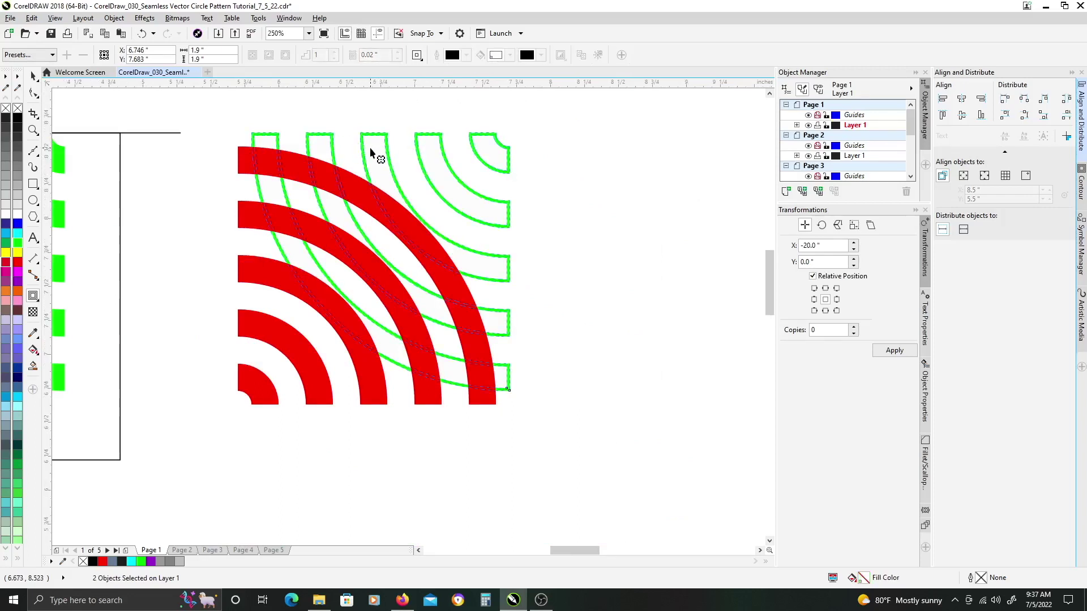
key(Escape)
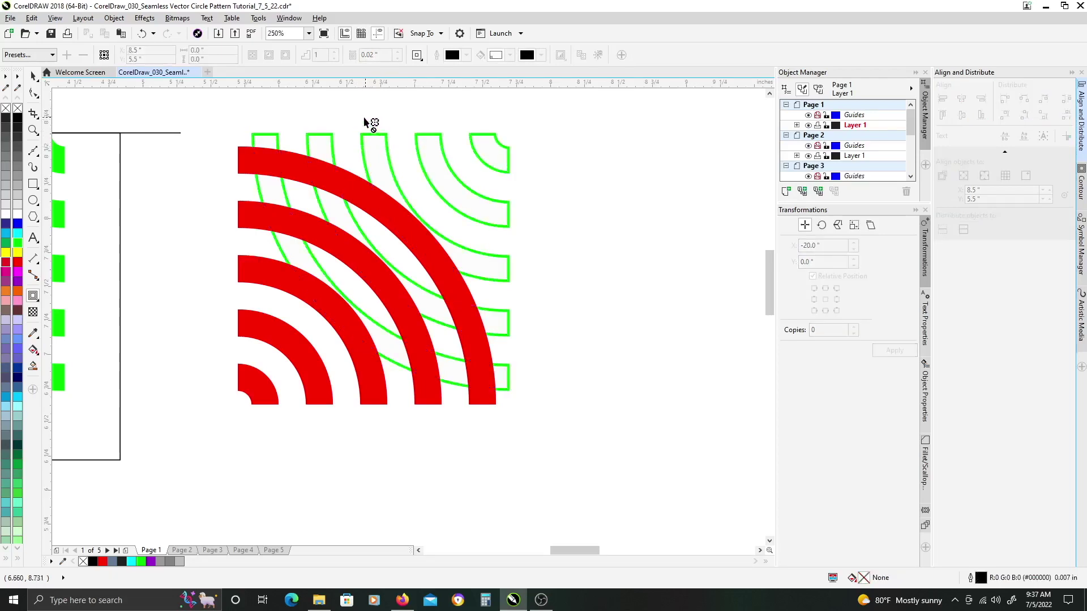
click(32, 77)
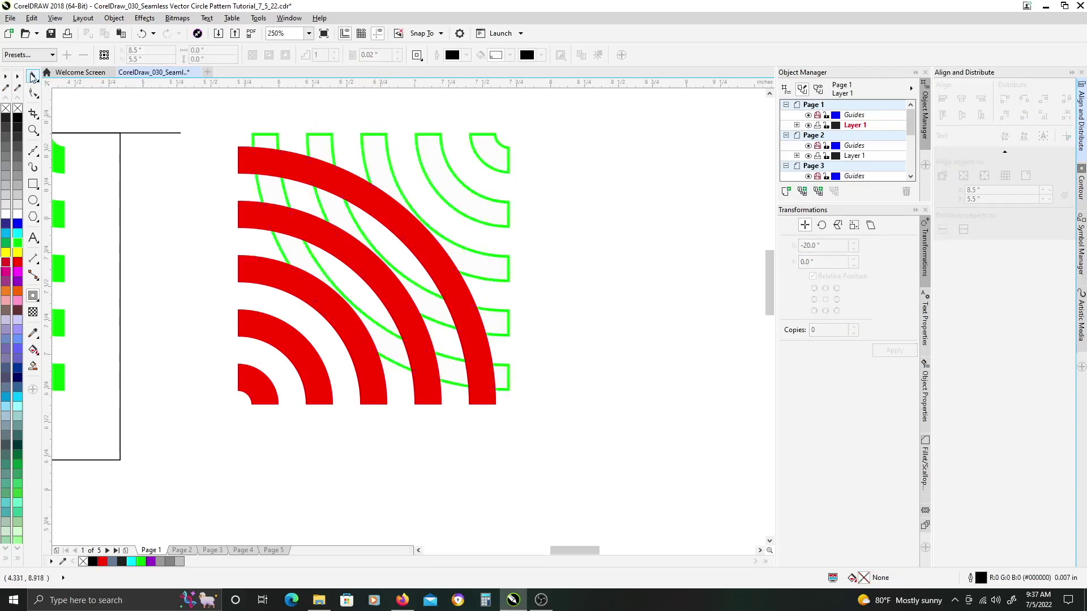
click(320, 148)
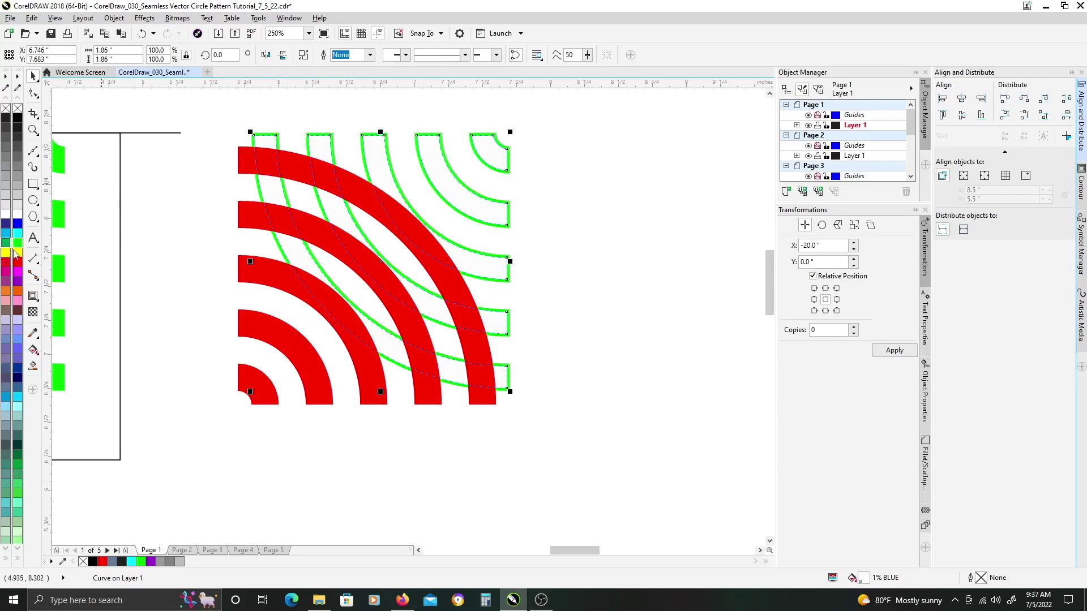
click(17, 274)
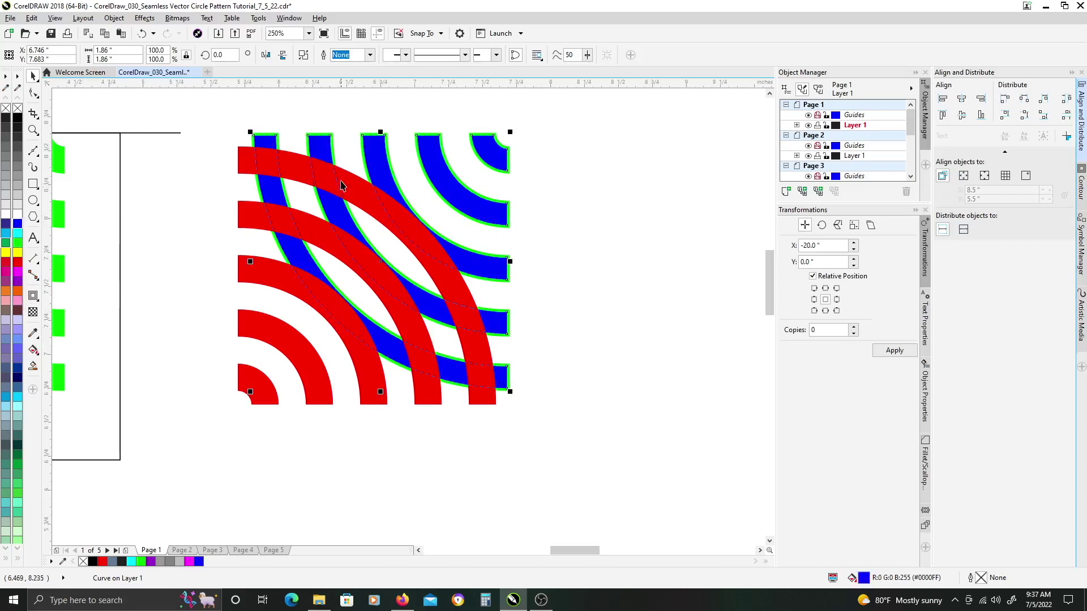
Trim the red quarter with the blue inset shape and delete the blue shape.
click(320, 149)
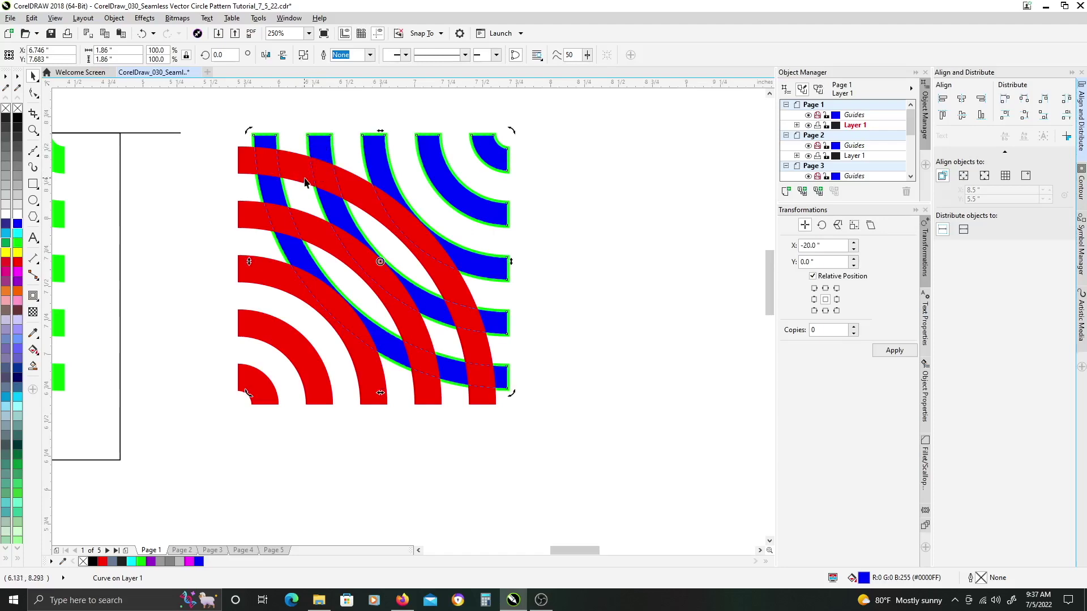
scroll(305, 183, up, 2)
scroll(305, 185, down, 2)
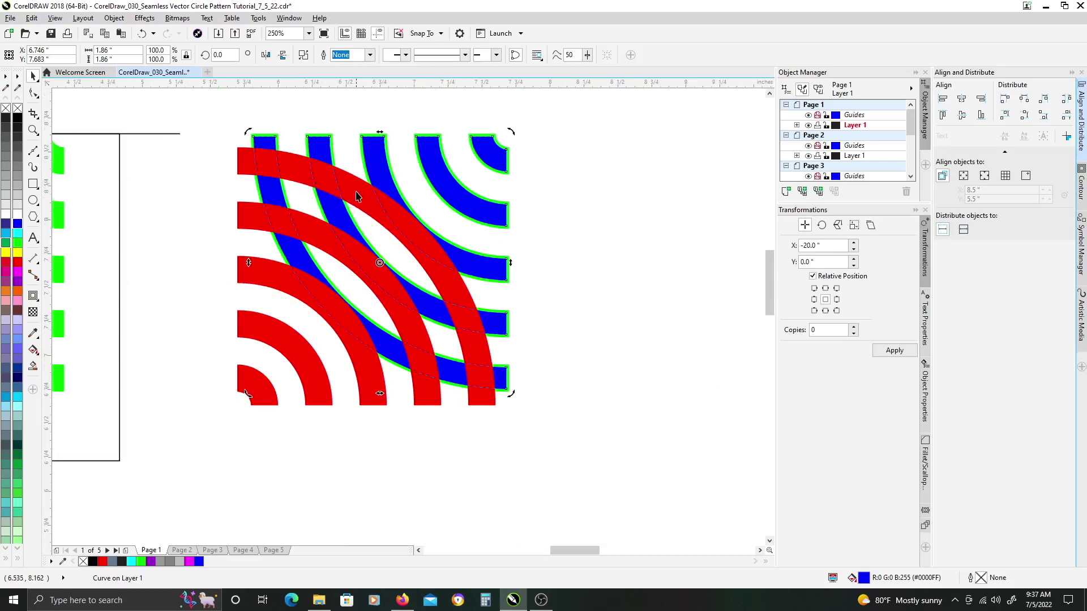
click(316, 147)
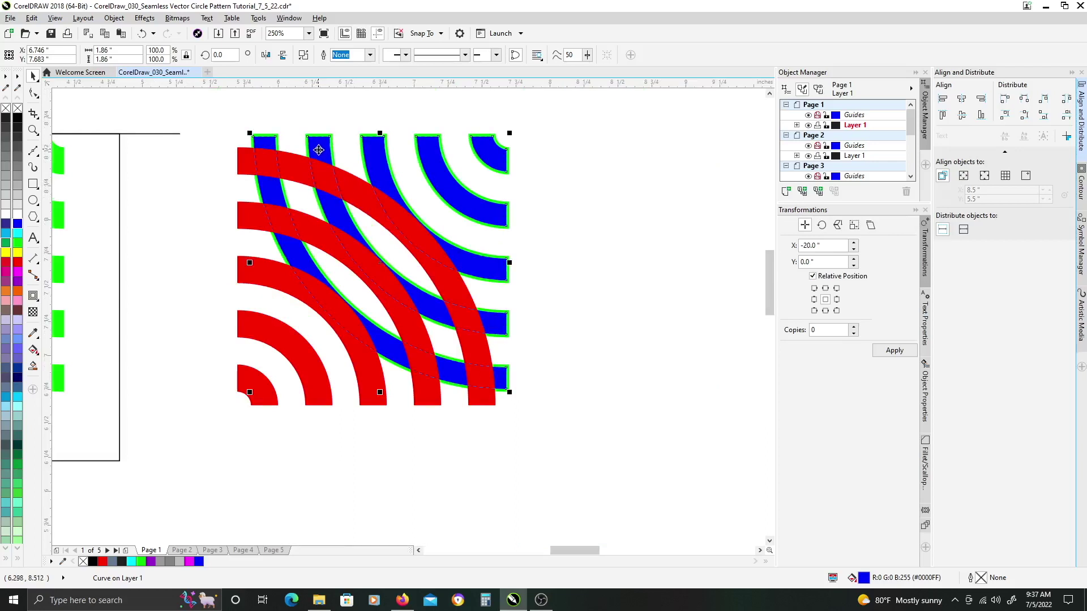
shift+click(293, 166)
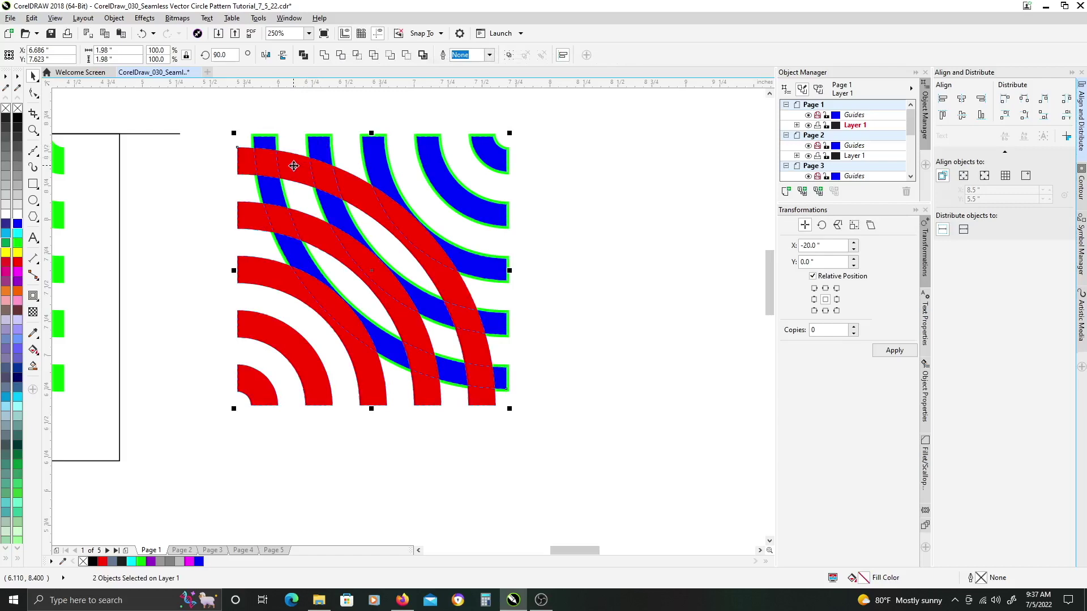
click(341, 55)
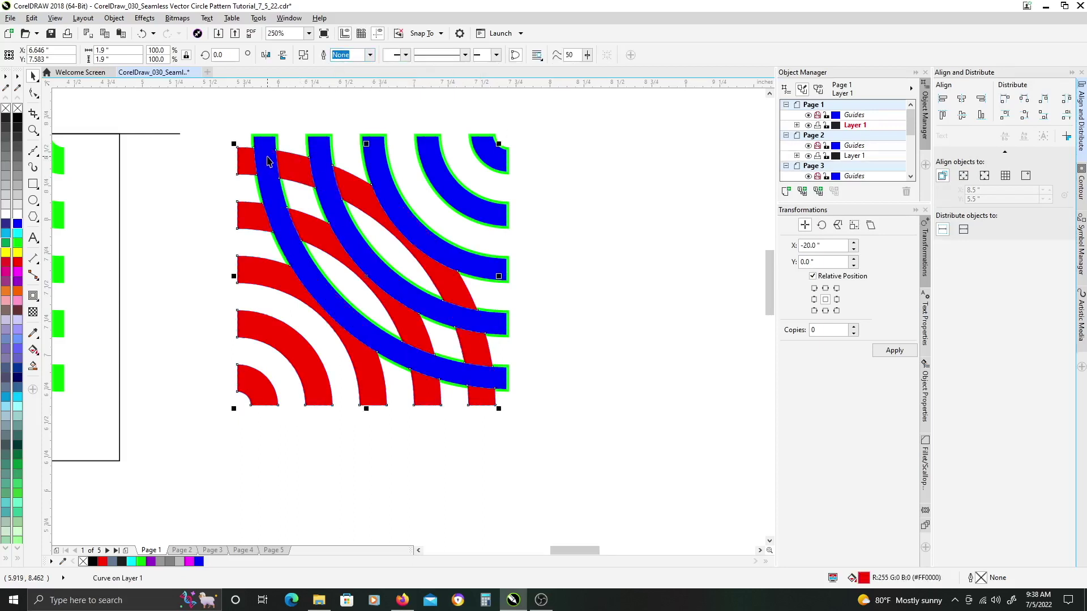
click(267, 157)
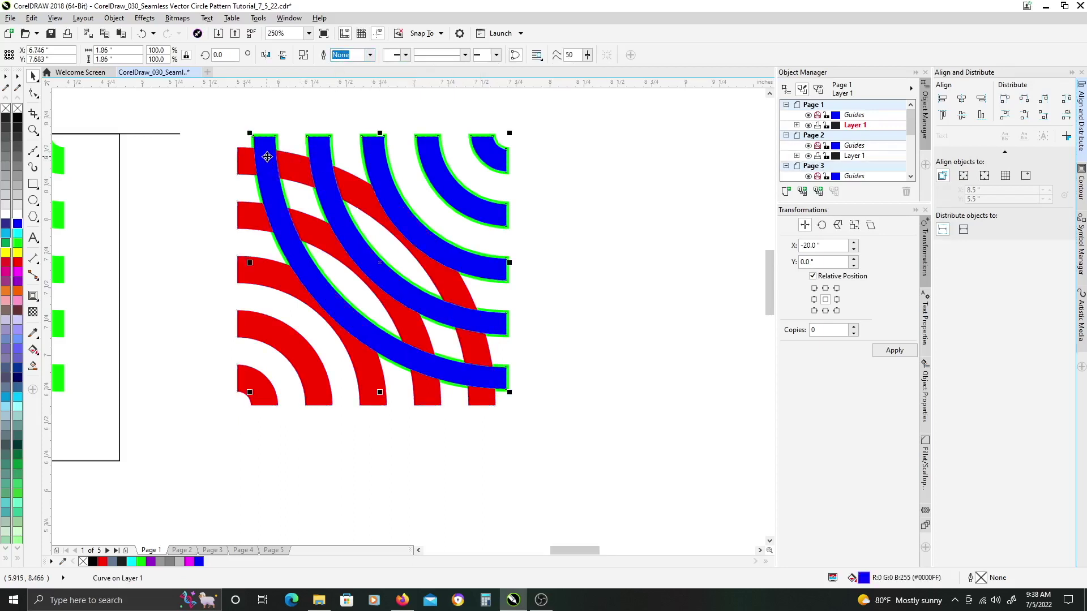
key(Delete)
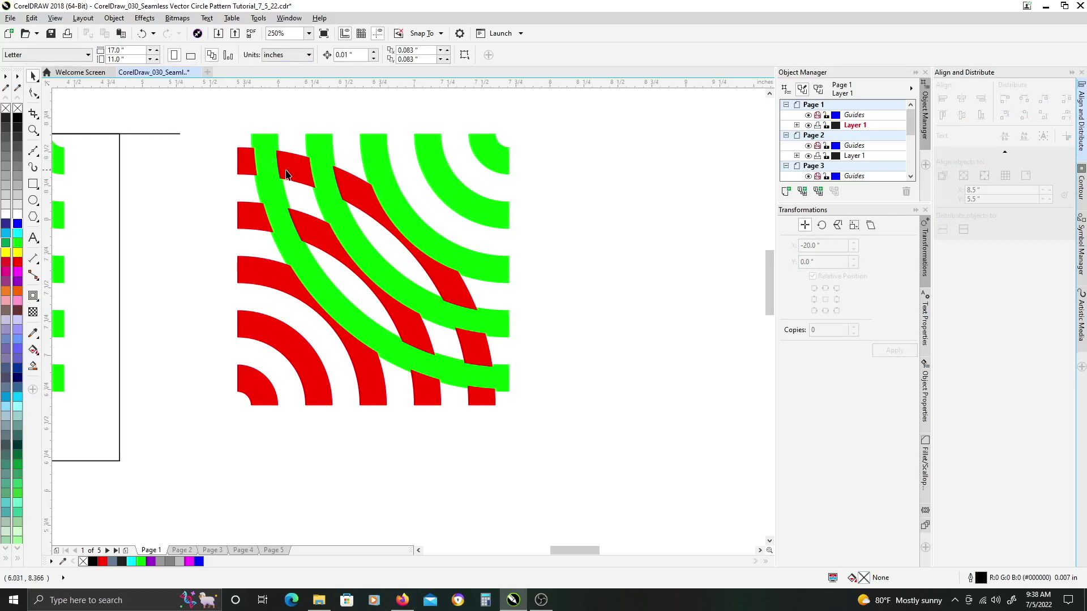
Break the trimmed red quarter apart into separate pieces.
click(289, 175)
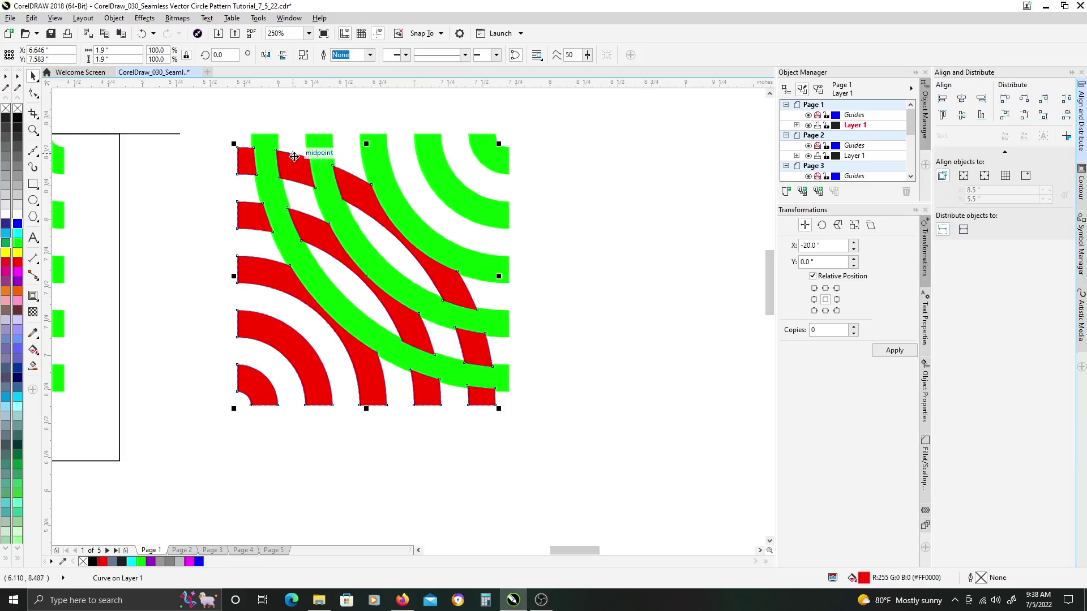
click(487, 302)
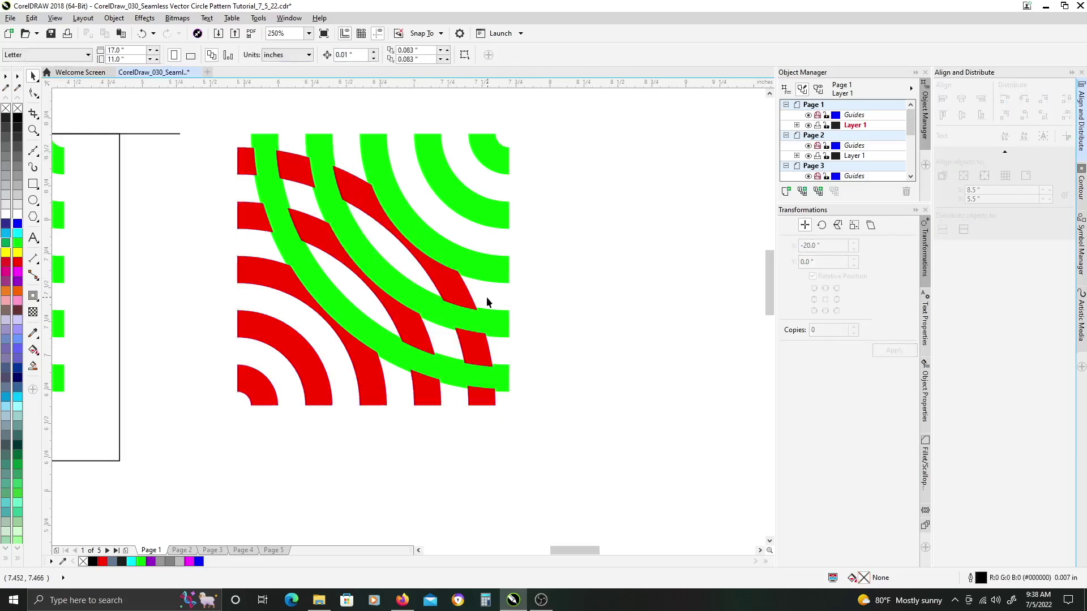
click(448, 281)
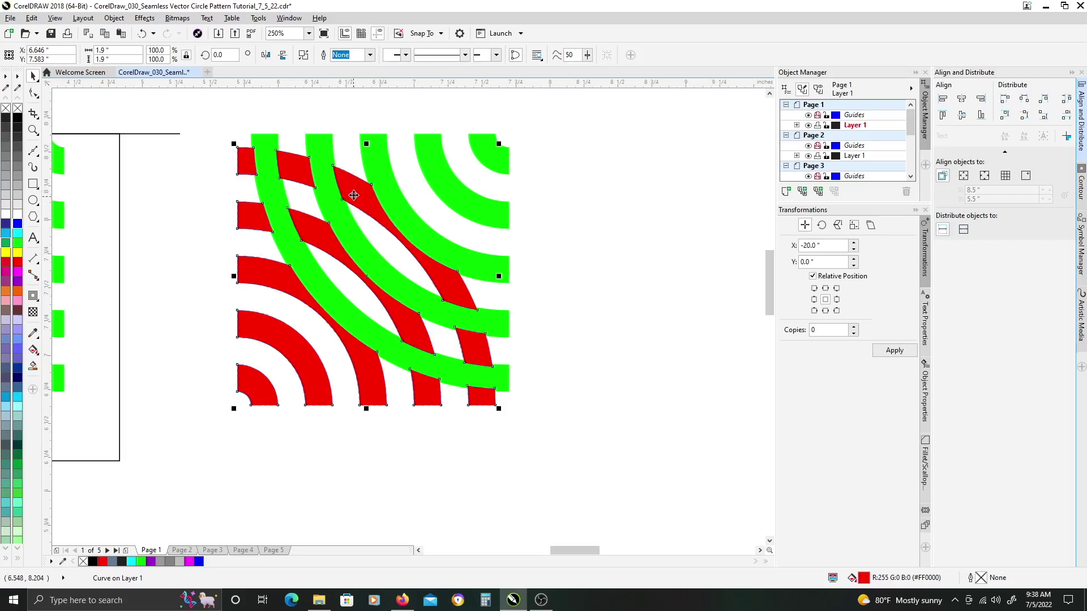
shift+click(287, 177)
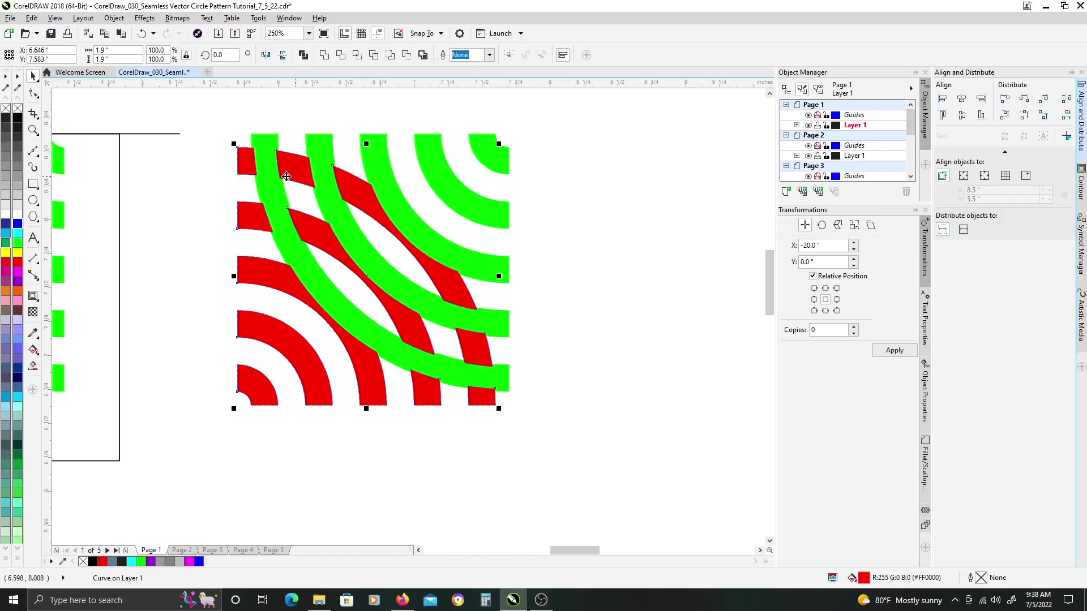
key(ctrl+k)
click(226, 296)
click(253, 333)
click(259, 283)
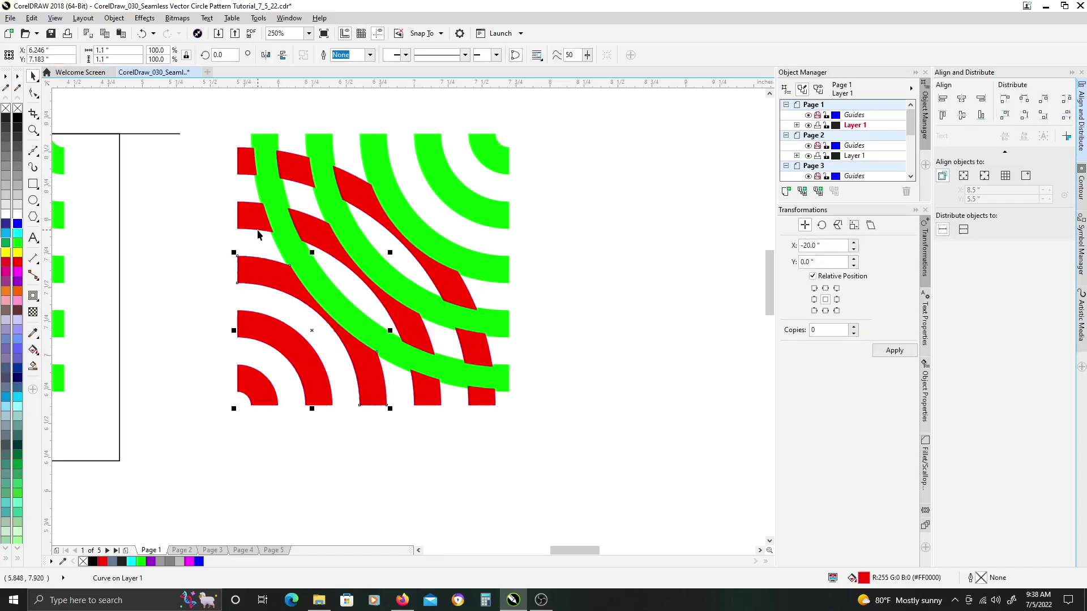
Delete the red pieces lying between the green bands, keeping only those outside the outermost green band.
click(309, 233)
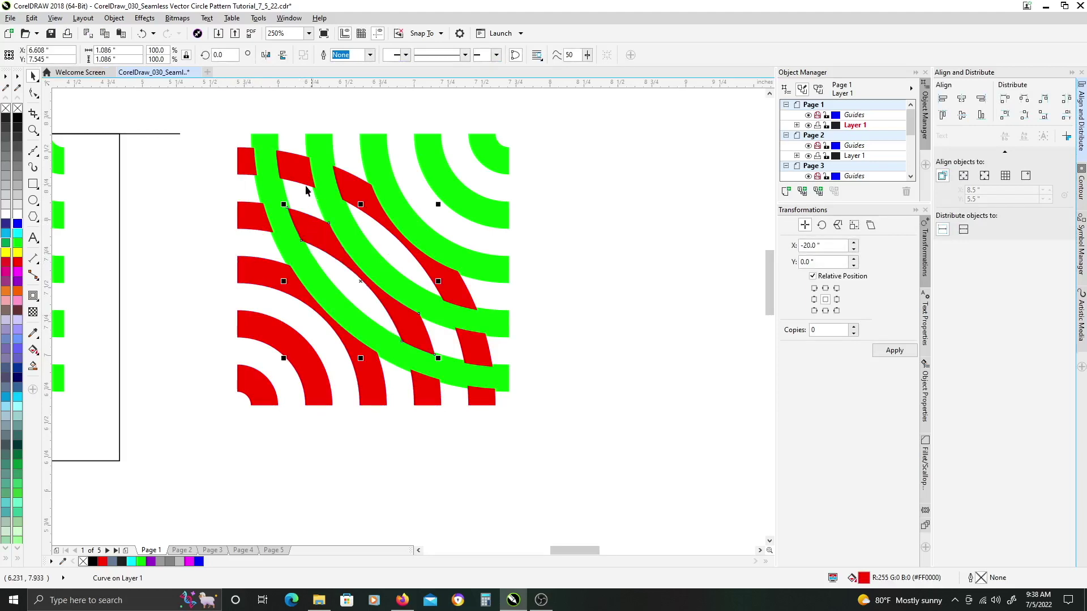
key(Delete)
click(389, 249)
key(Escape)
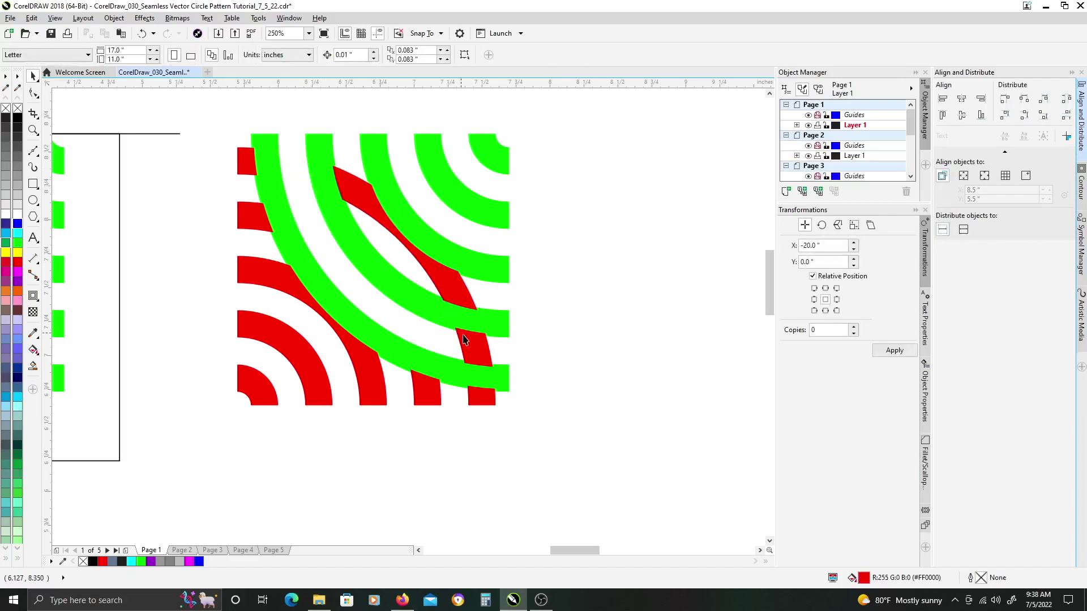
key(Delete)
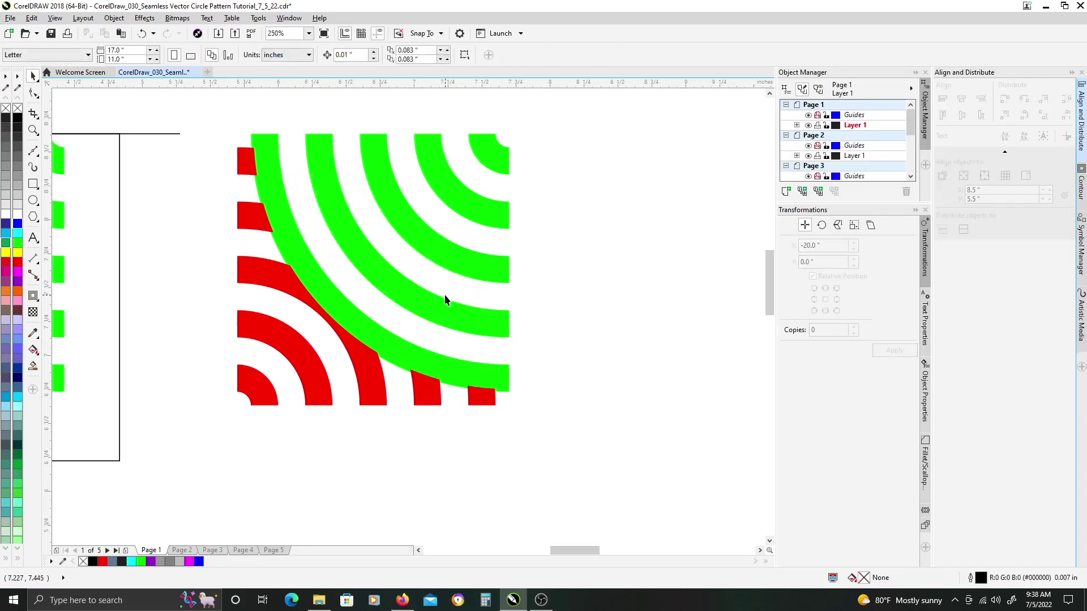
Weld the green quarter and all remaining red pieces into a single shape.
drag(229, 134, 589, 434)
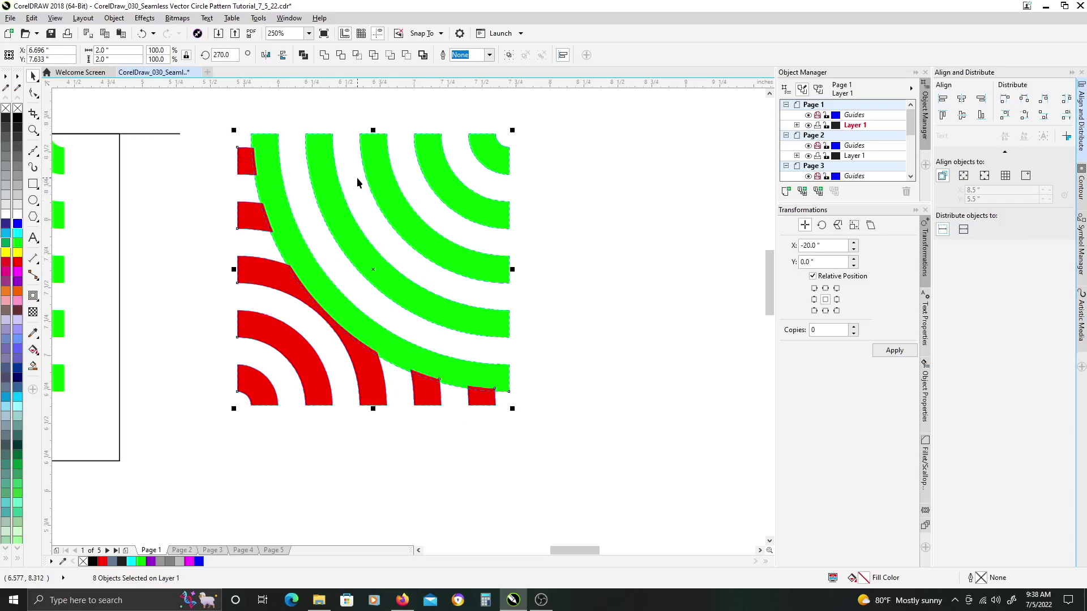
click(218, 133)
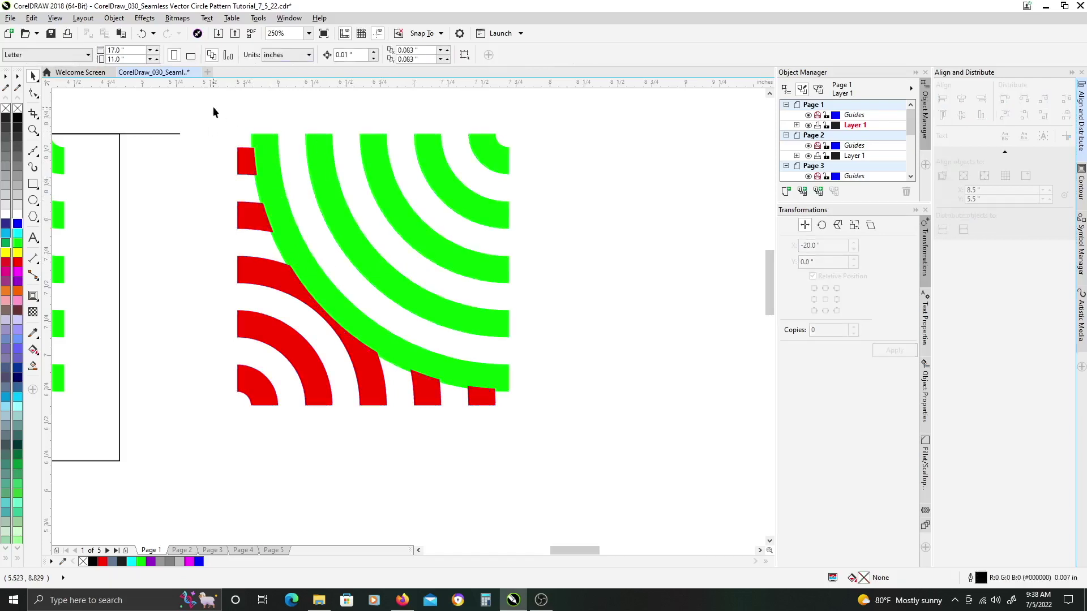
drag(206, 108, 598, 461)
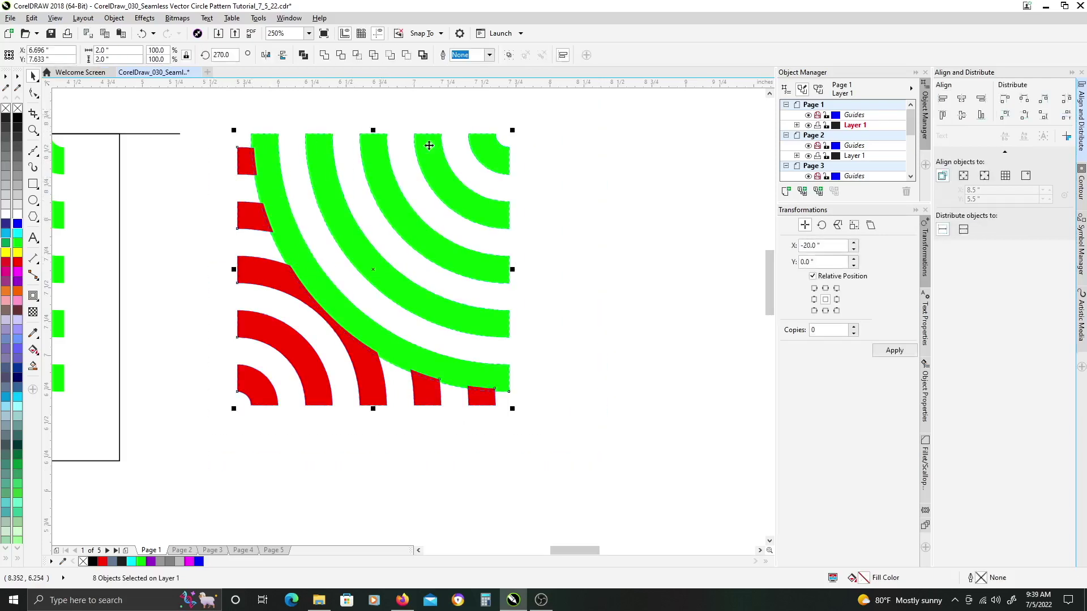
click(323, 57)
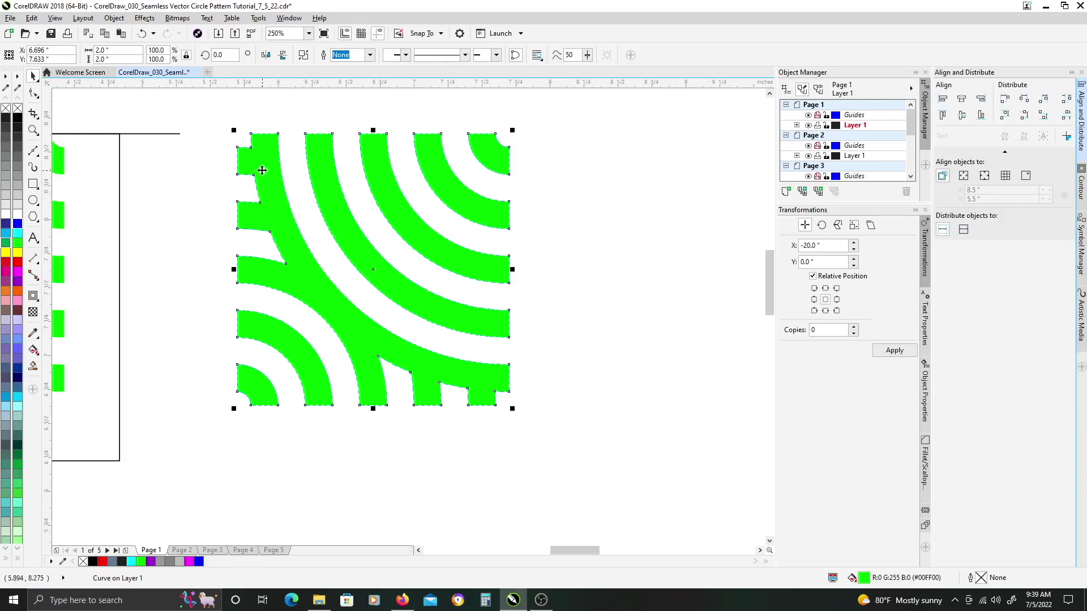
Fill the welded tile with black and deselect it.
scroll(263, 170, up, 1)
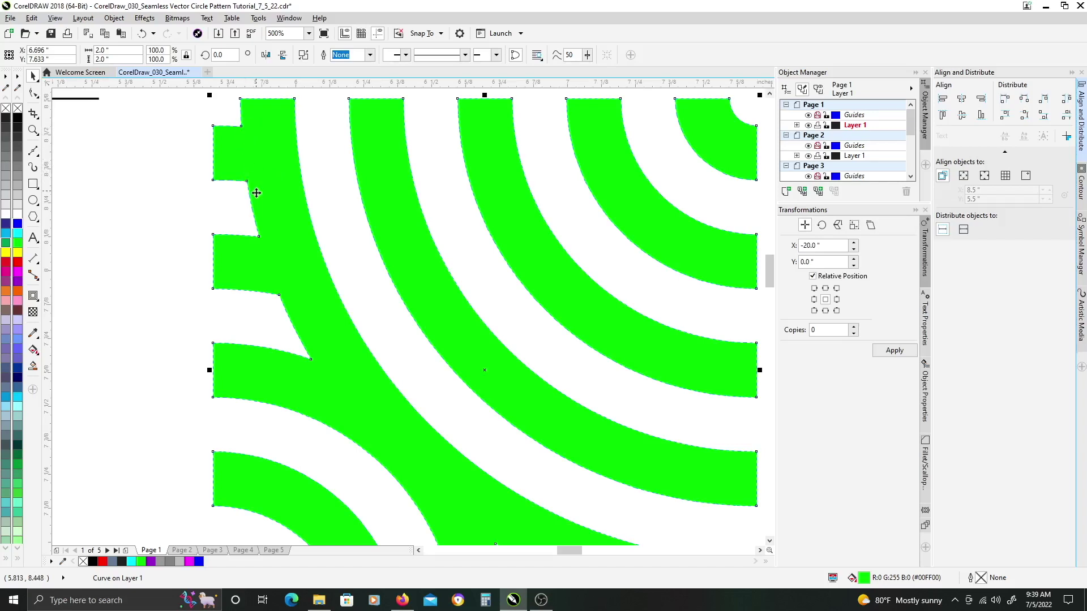
scroll(283, 278, down, 3)
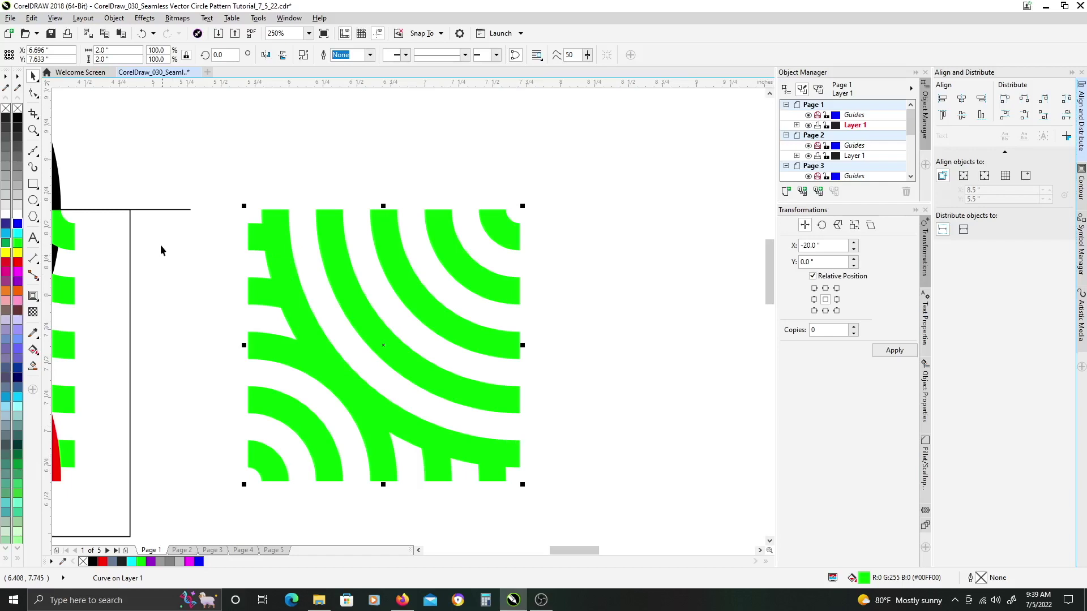
click(17, 119)
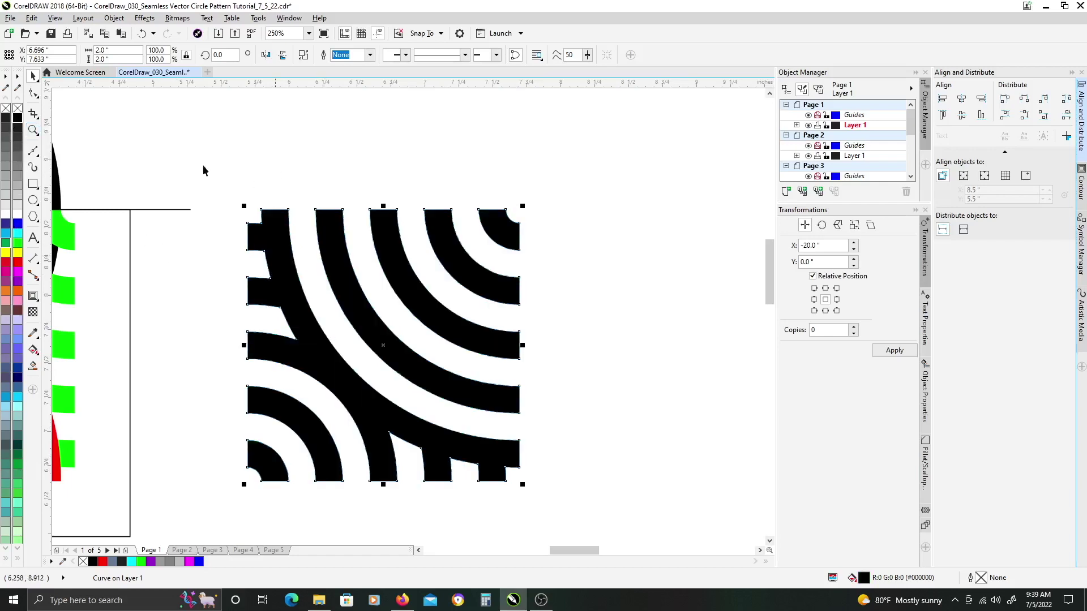
click(345, 175)
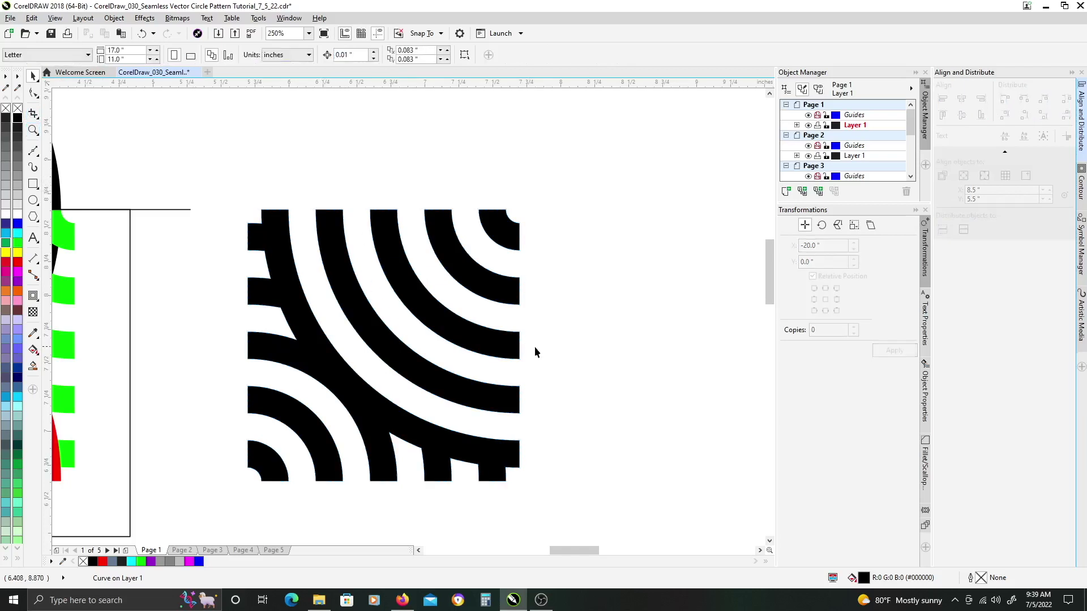
Place a copy of the black tile about 2.07 in to the right, level with the original.
click(308, 306)
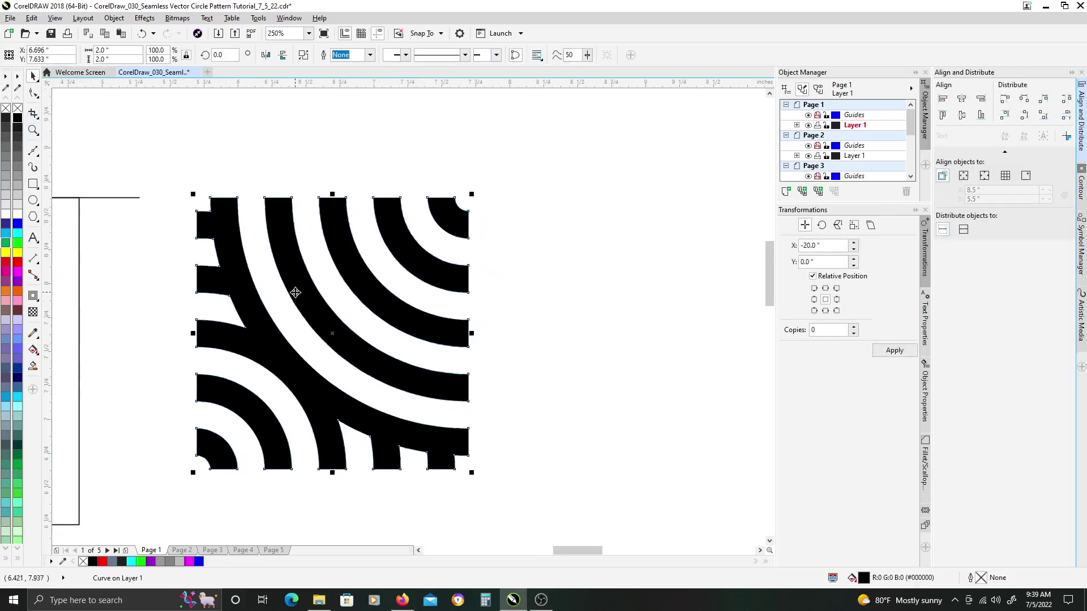
scroll(331, 347, down, 2)
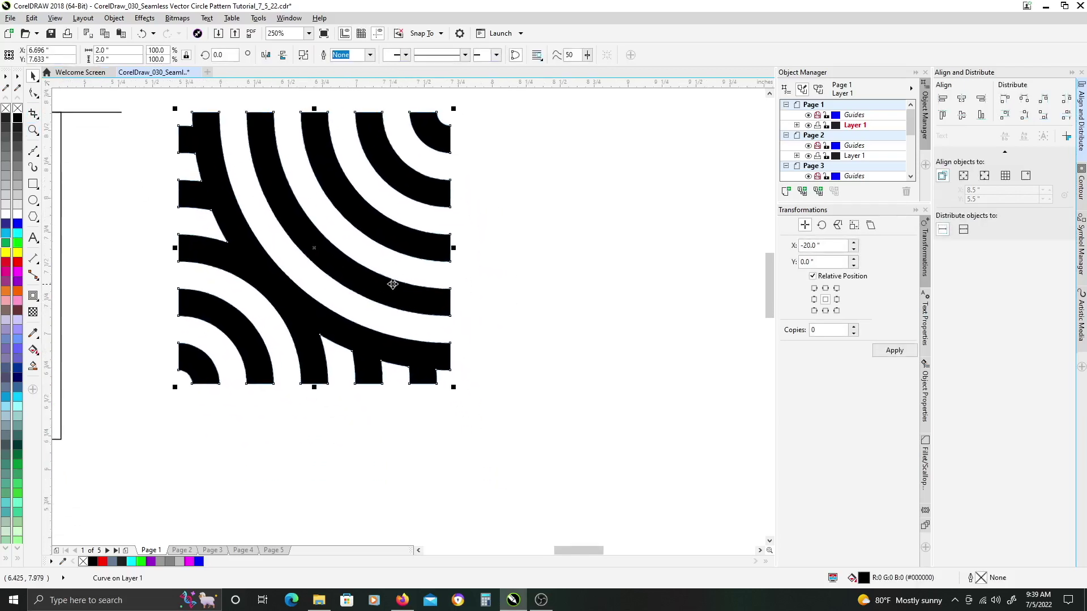
click(209, 195)
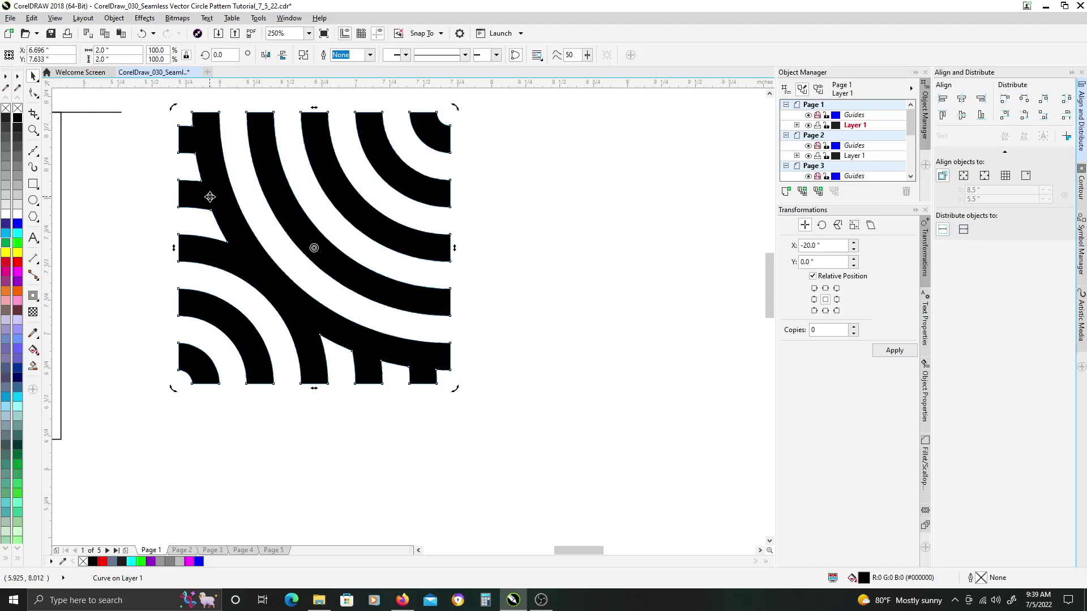
drag(194, 192, 474, 215)
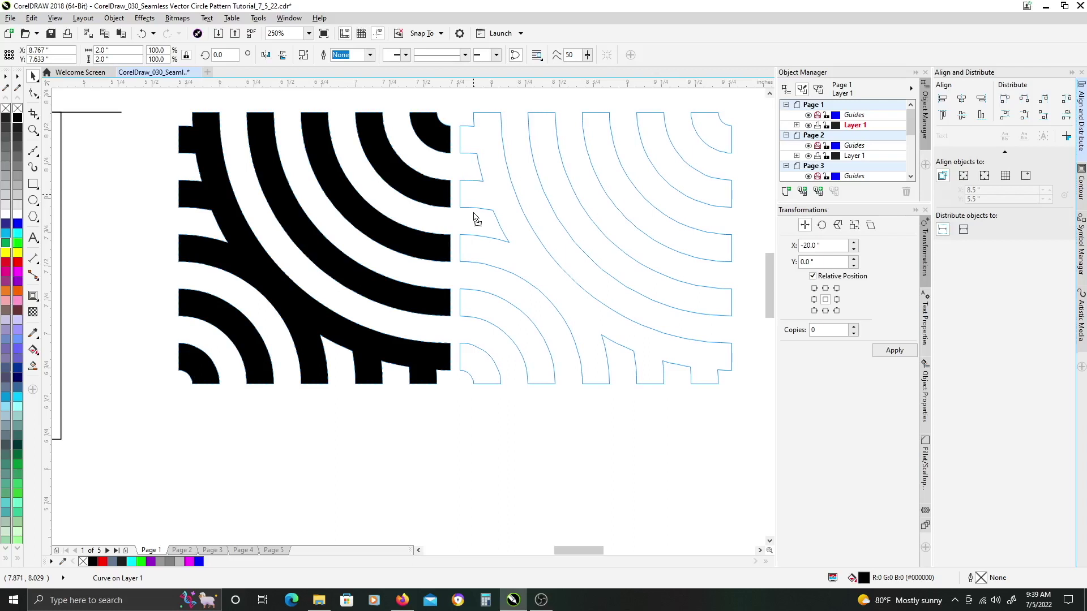
drag(474, 216, 477, 221)
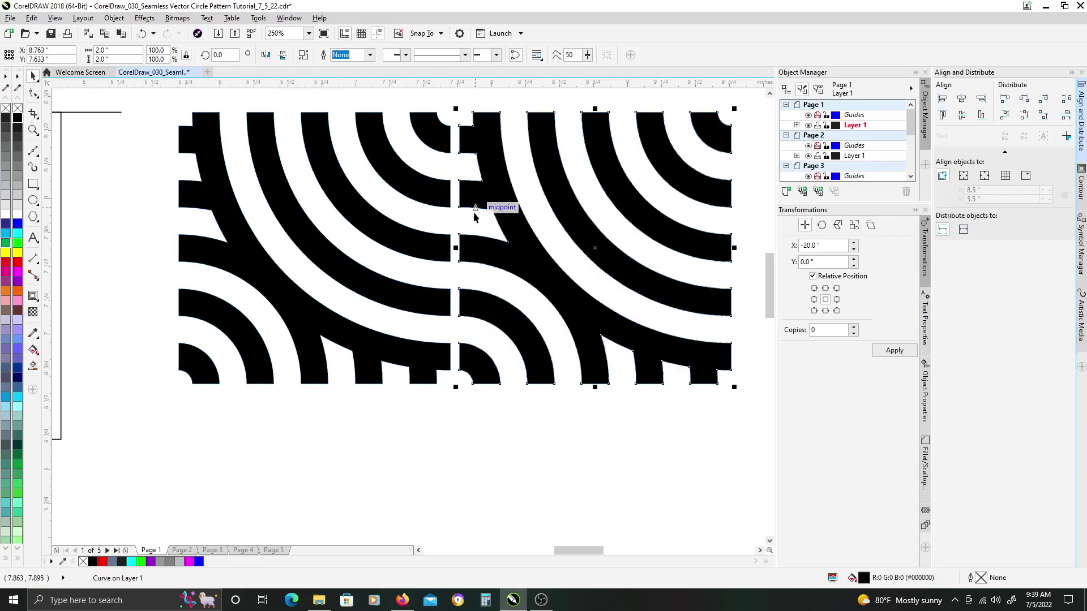
Snap the uppermost node on the copied tile's left edge to the matching node on the original's right edge.
scroll(458, 138, up, 5)
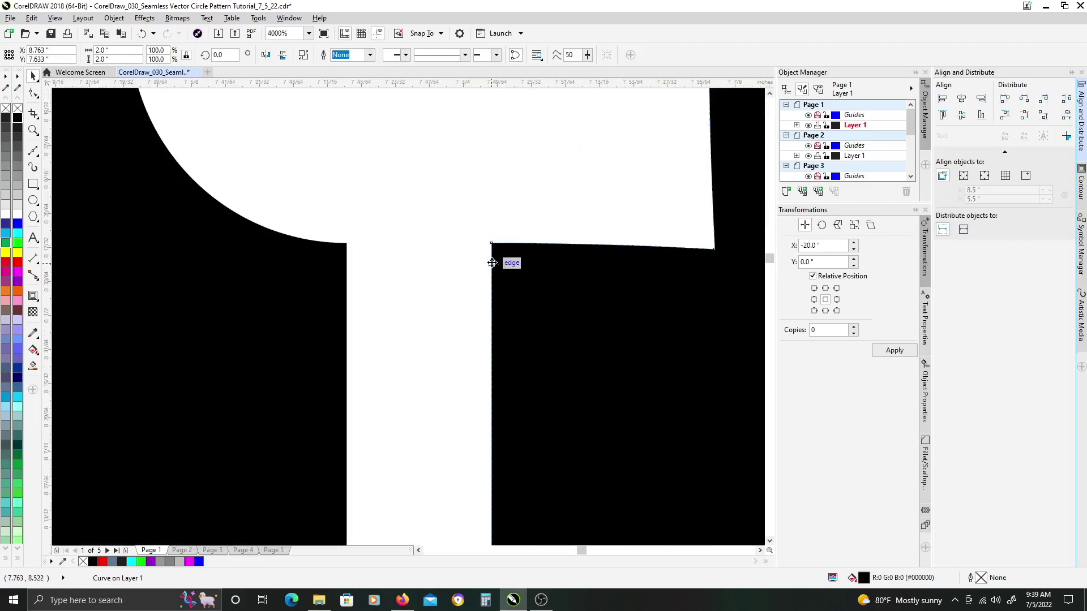
scroll(492, 250, down, 3)
scroll(492, 258, up, 2)
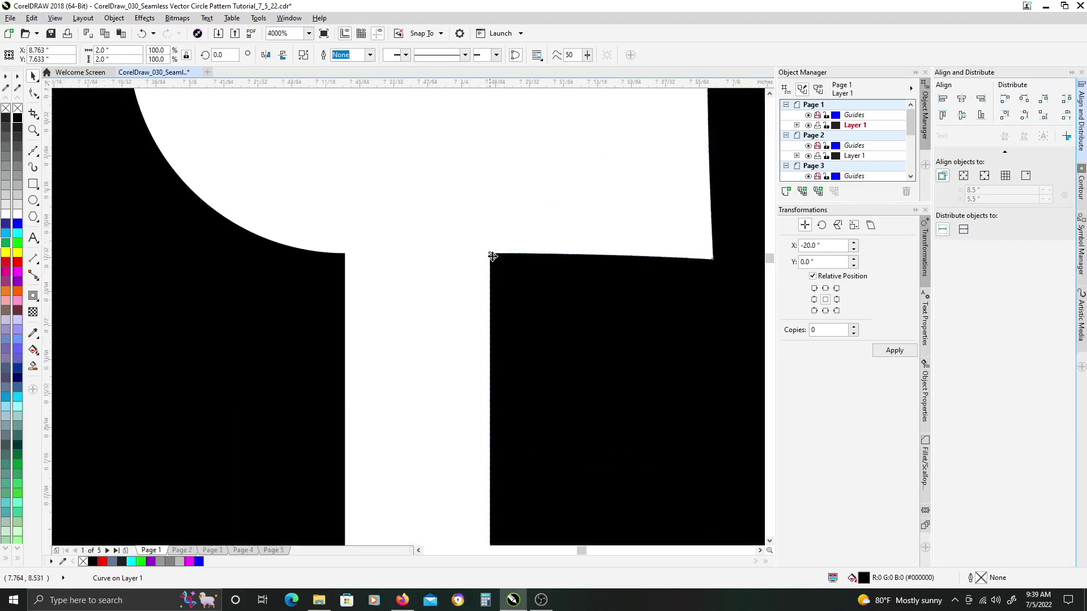
scroll(491, 389, down, 3)
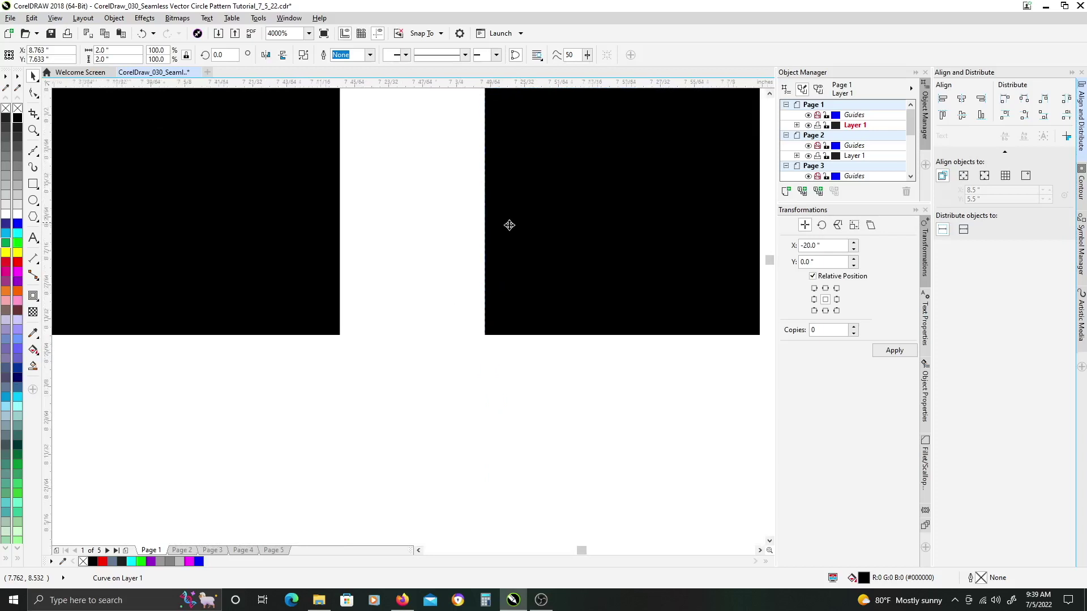
scroll(490, 451, up, 3)
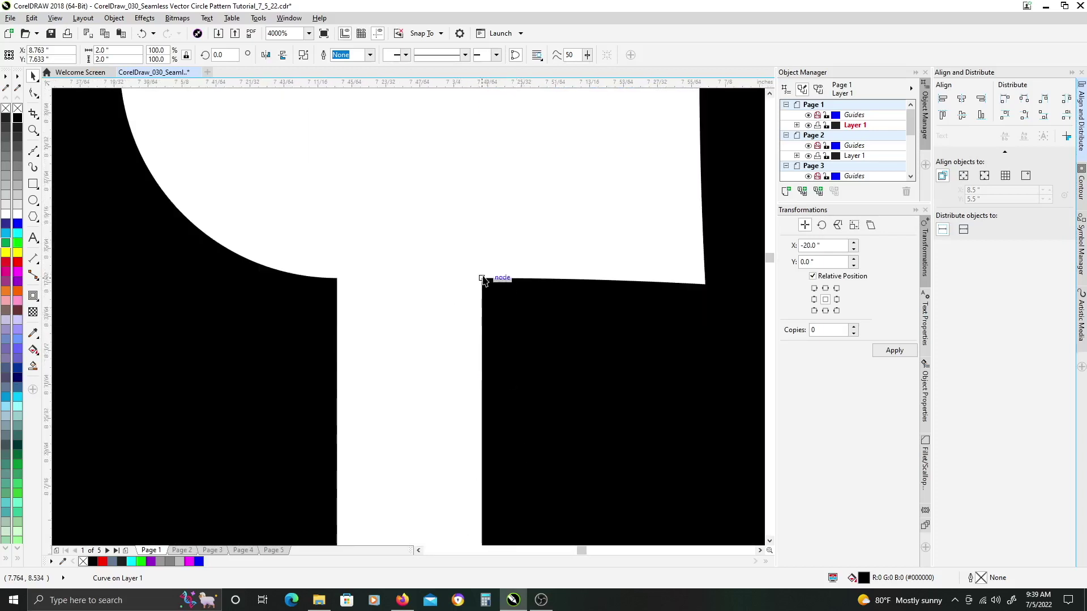
drag(482, 278, 339, 282)
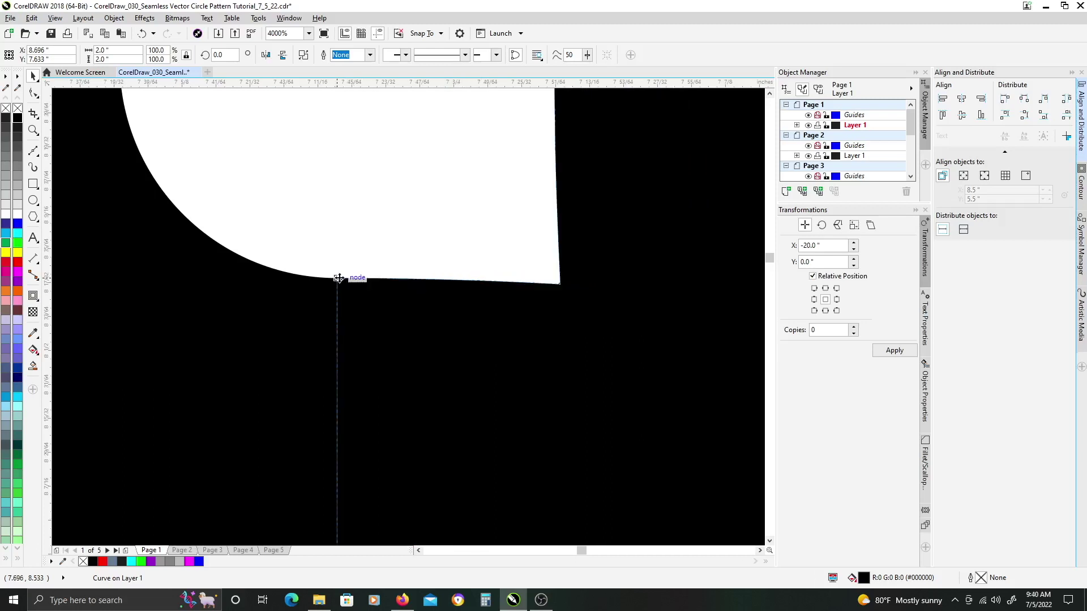
scroll(335, 287, down, 2)
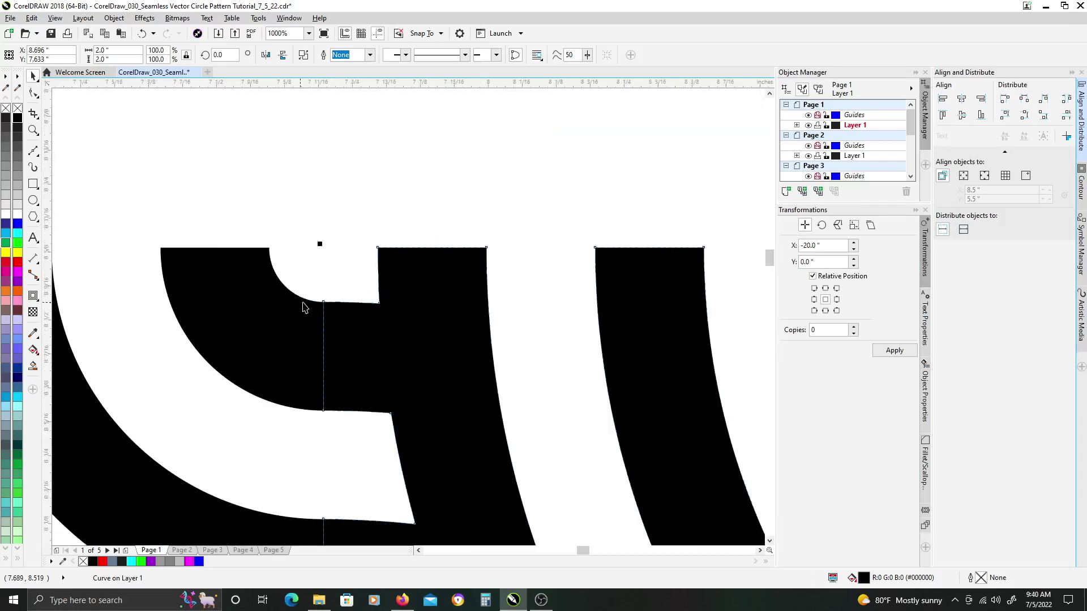
scroll(276, 314, down, 3)
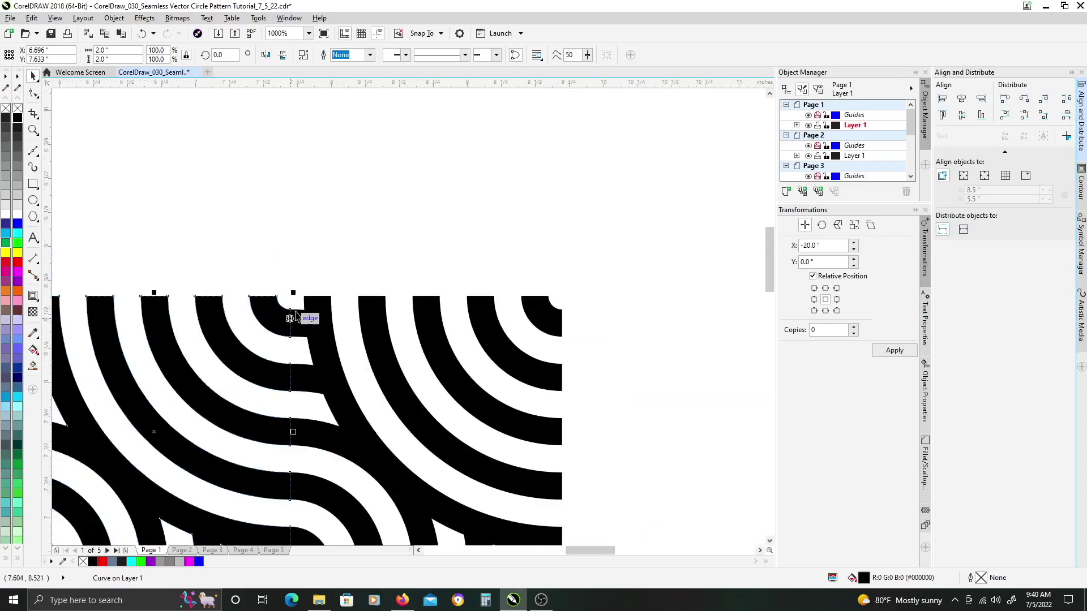
Shift the copied tile about 0.07 in to the right, off the original's edge, and deselect it.
scroll(399, 343, up, 1)
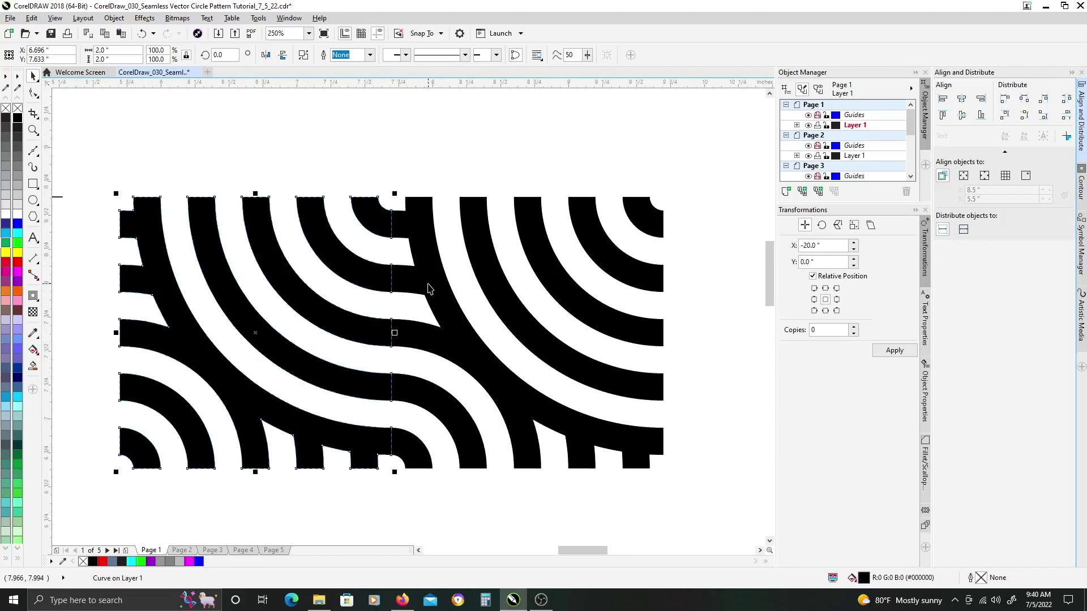
click(440, 173)
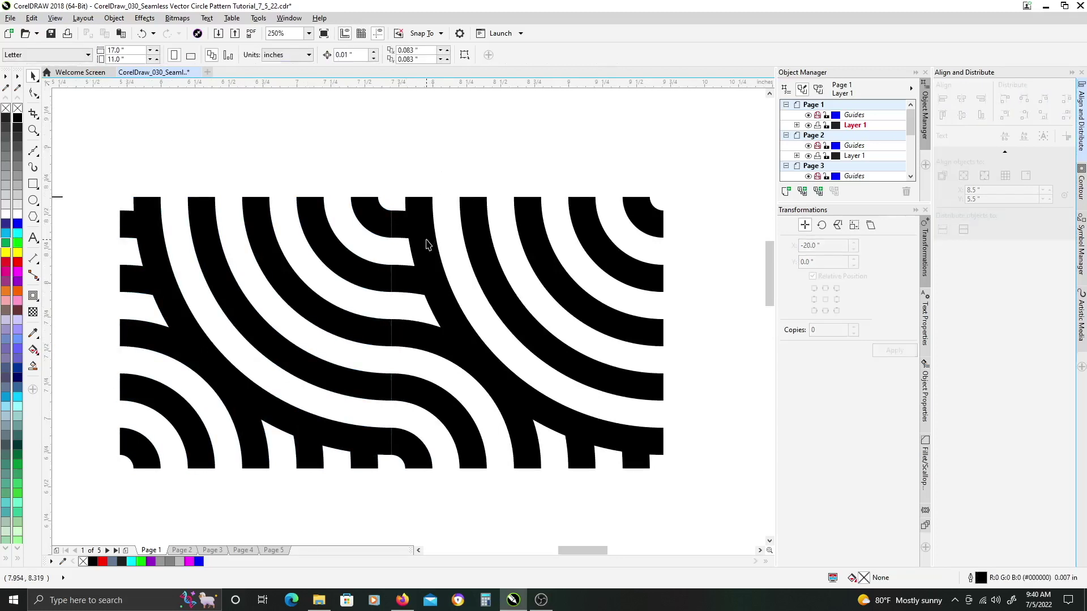
drag(428, 245, 437, 244)
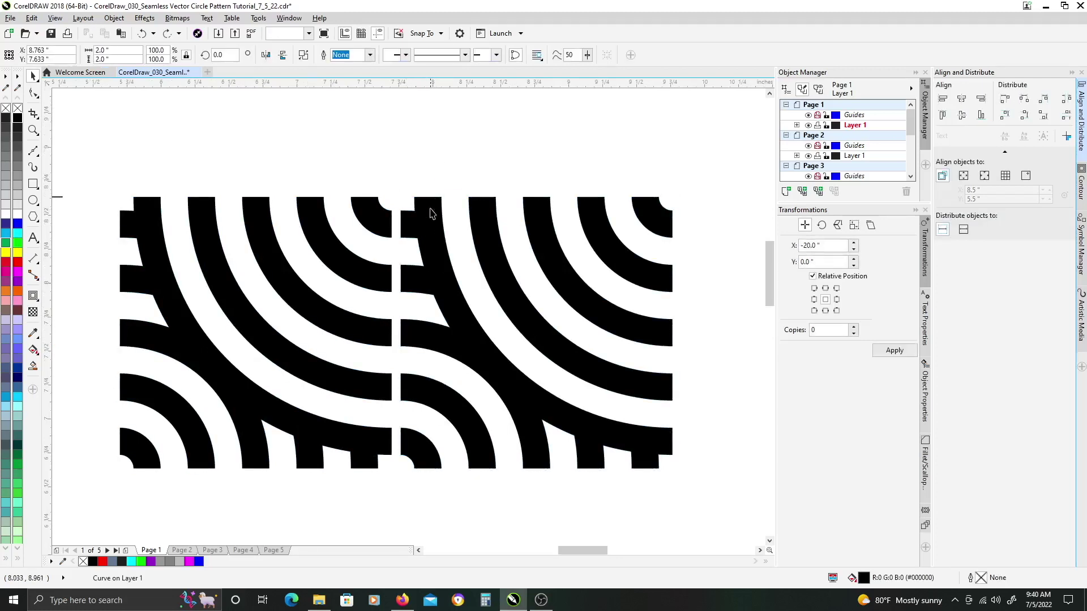
key(Escape)
Rotate the copied tile 90 degrees clockwise about its centre and deselect it.
click(430, 246)
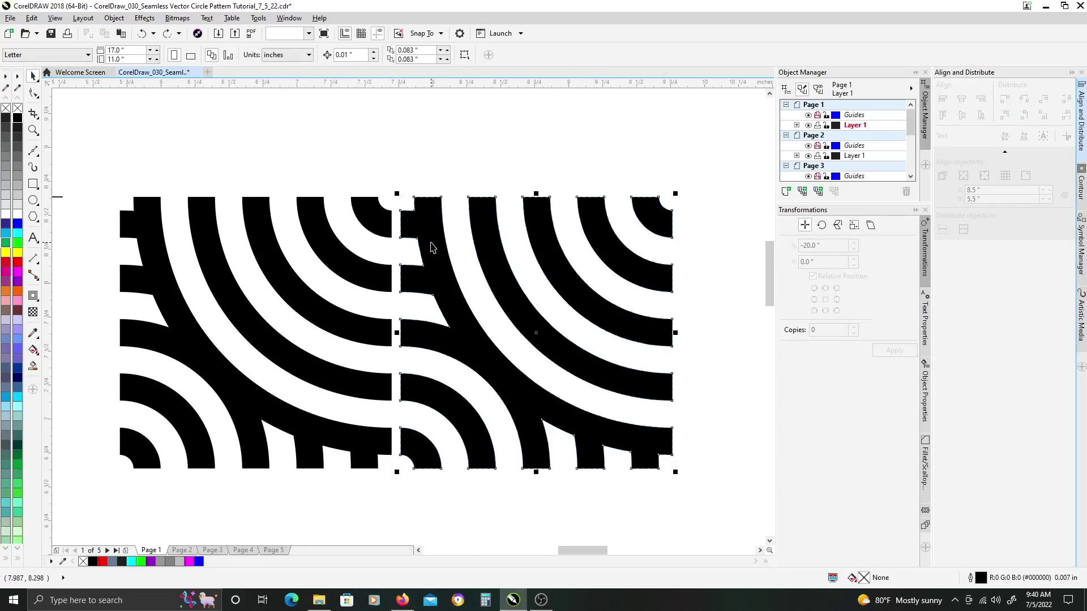
click(430, 228)
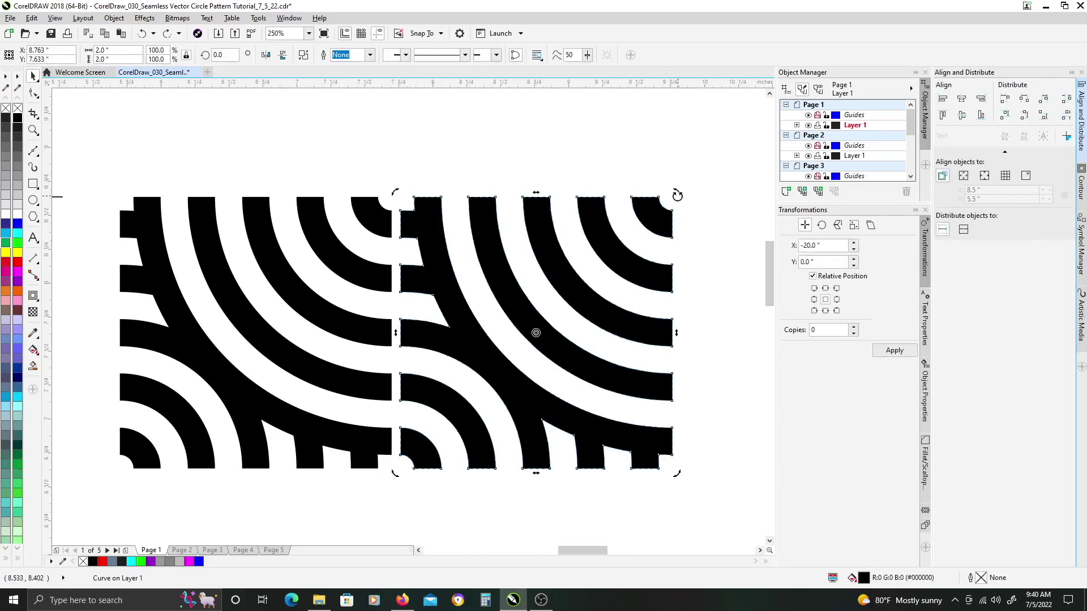
drag(676, 192, 657, 417)
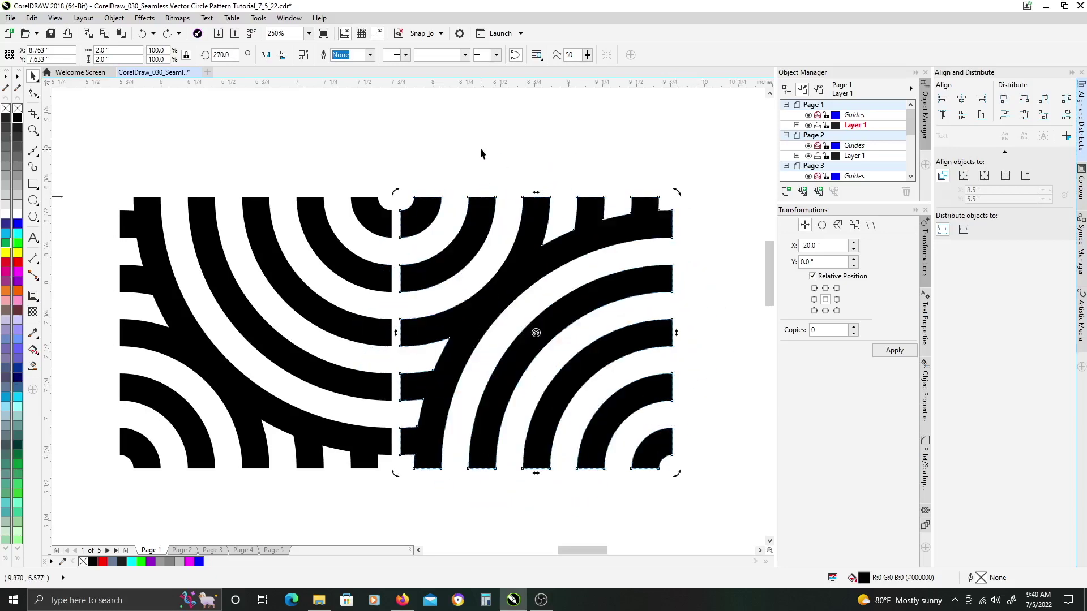
click(483, 151)
Snap the uppermost node on the rotated tile's left edge to the matching node on the original's right edge.
scroll(387, 230, up, 6)
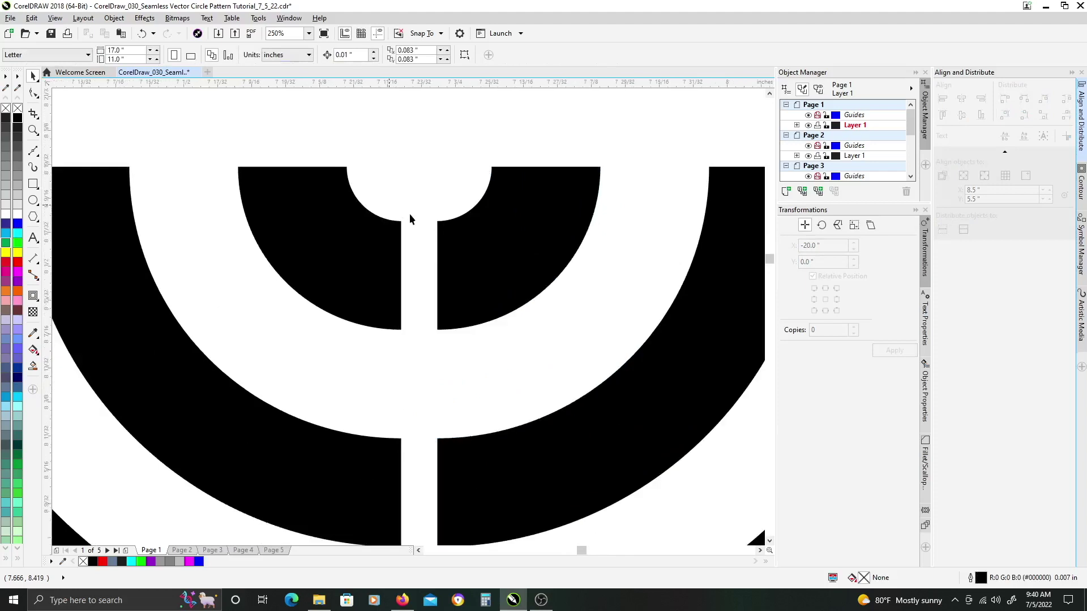
click(470, 232)
drag(472, 233, 399, 232)
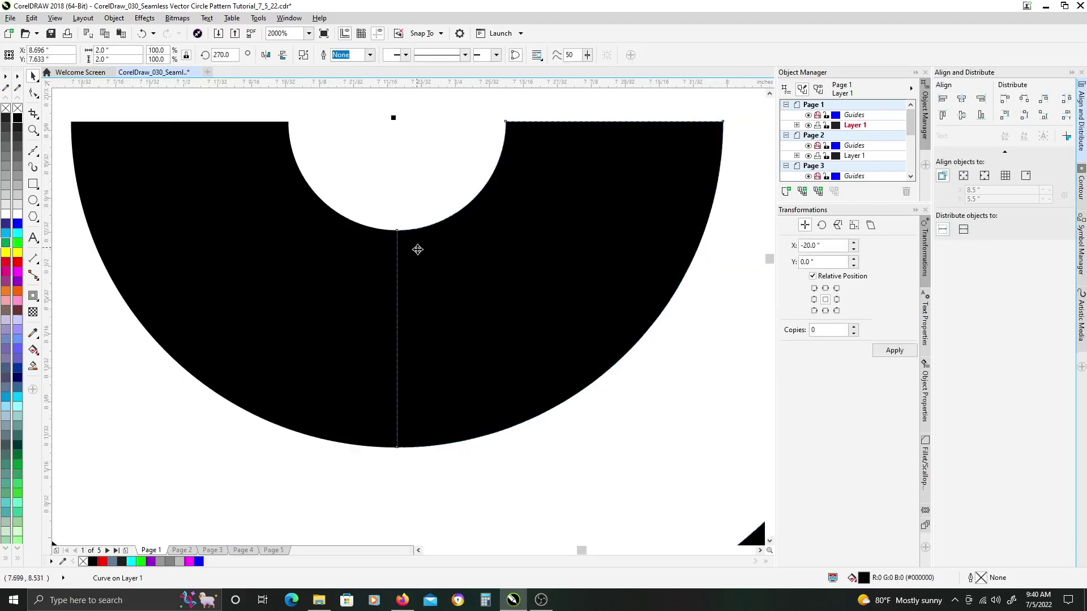
scroll(417, 244, down, 4)
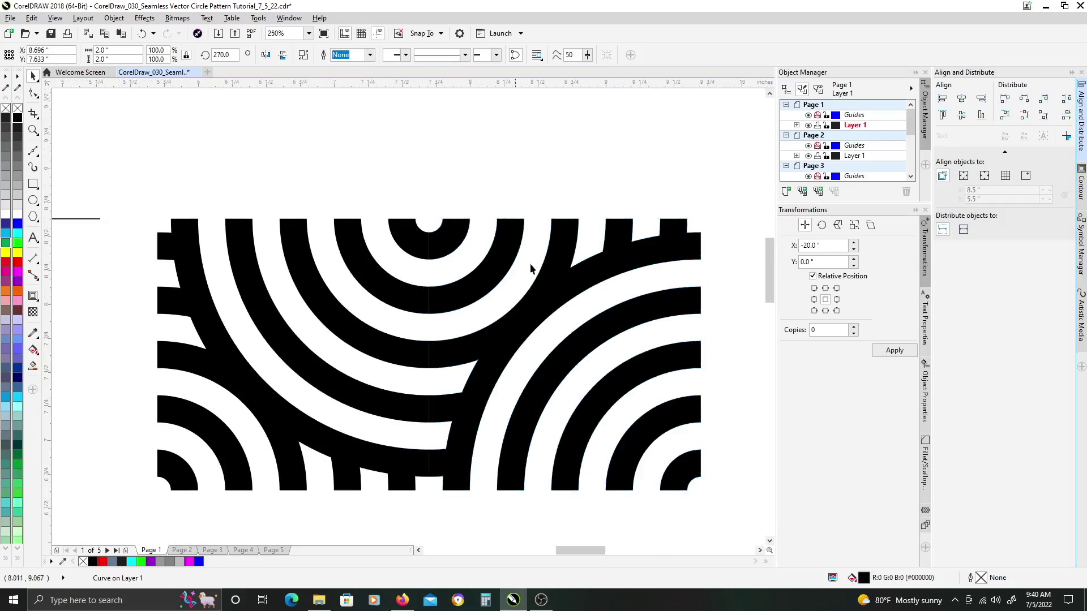
scroll(527, 227, down, 1)
click(527, 226)
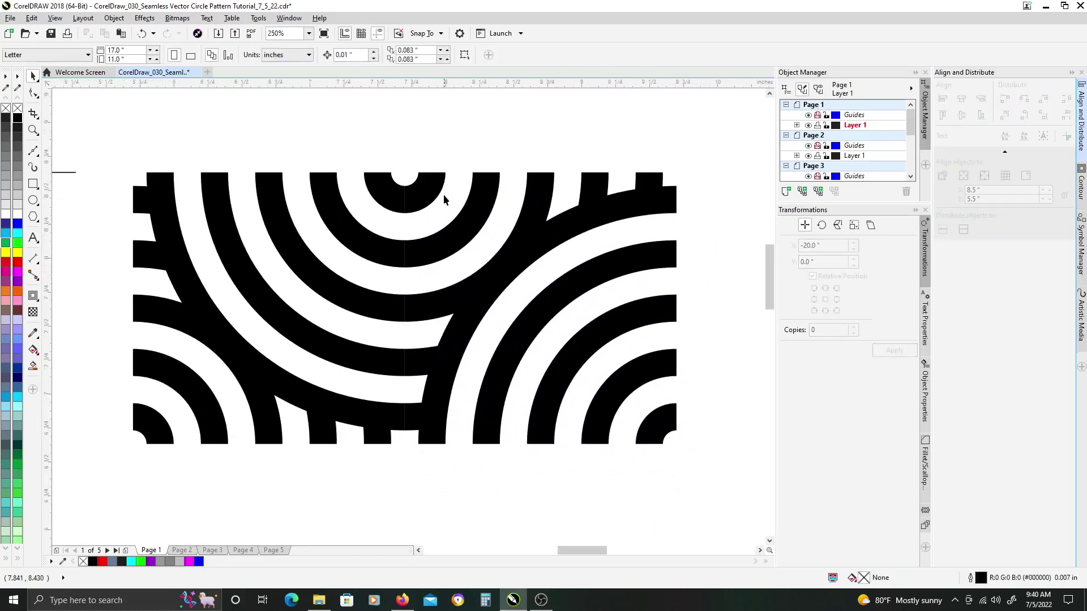
Place a copy of the joined two-tile row about 2.08 in directly below the original row.
drag(107, 139, 630, 408)
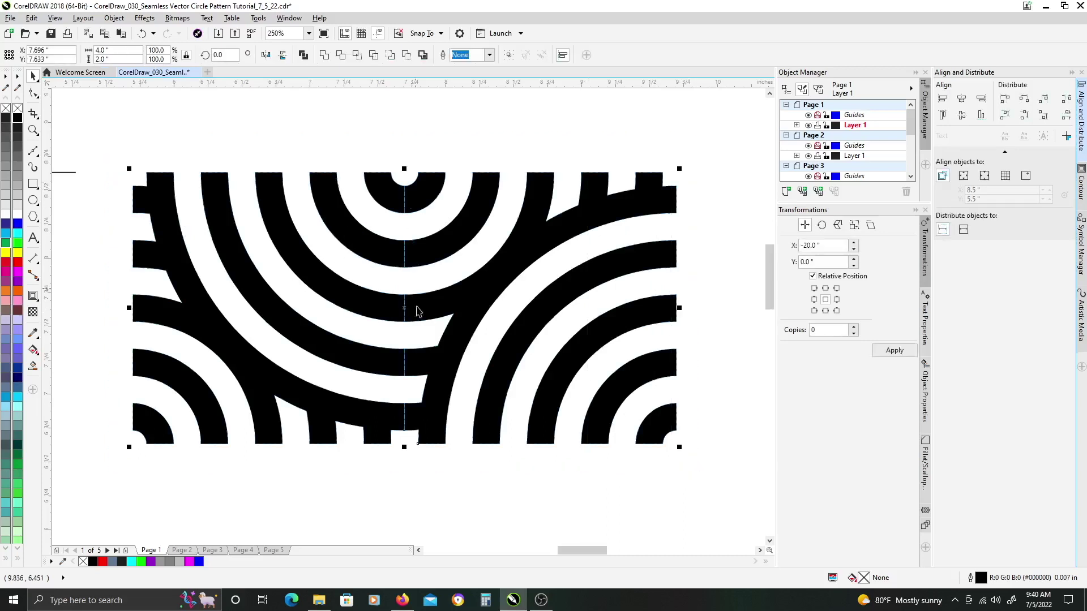
click(514, 502)
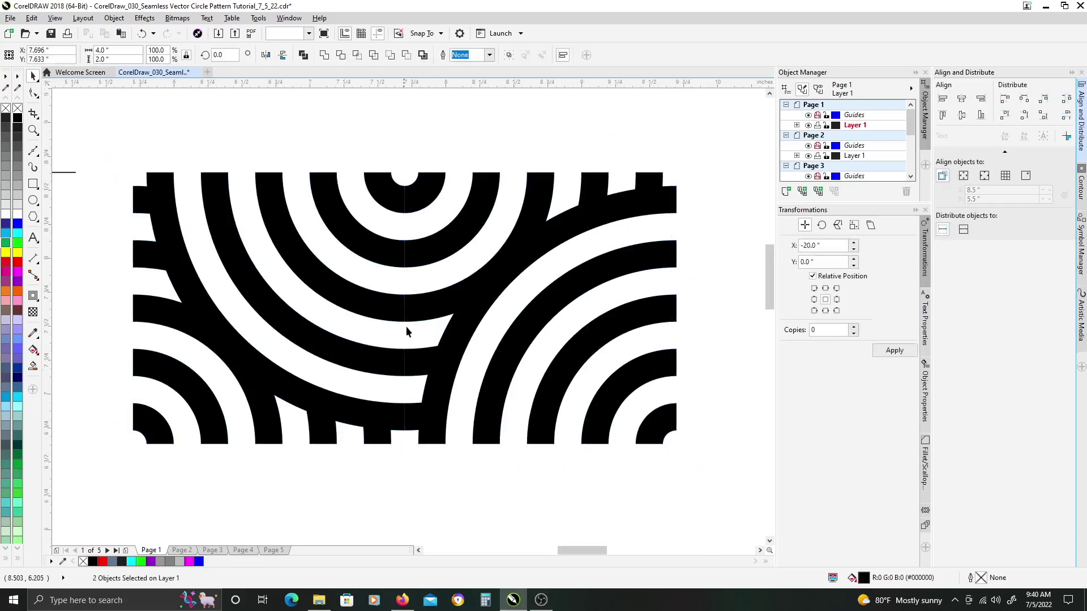
click(446, 307)
drag(461, 345, 451, 258)
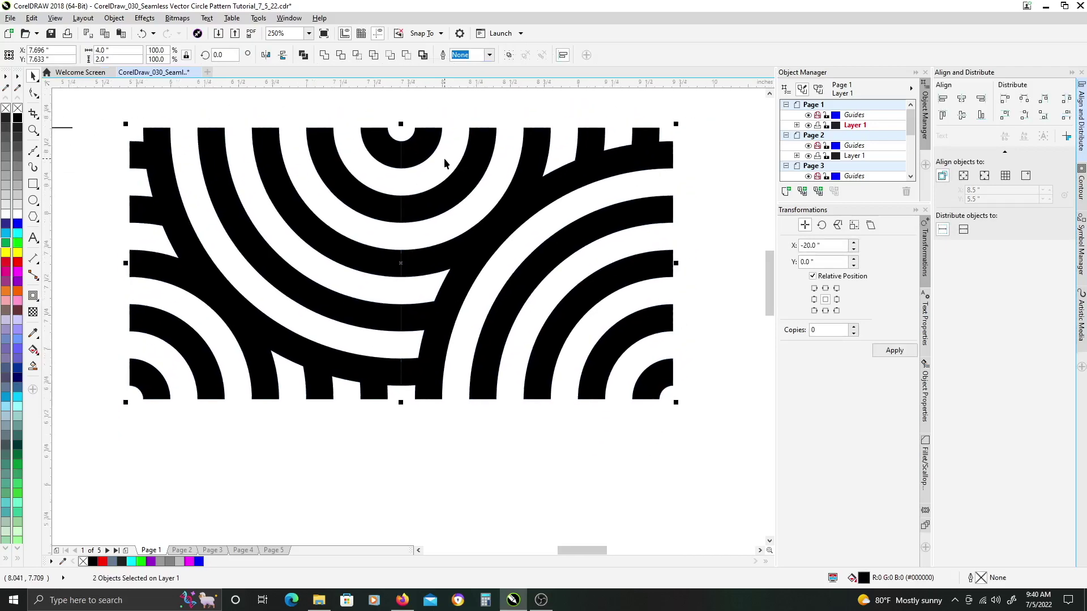
drag(426, 141, 440, 425)
drag(575, 454, 591, 257)
scroll(528, 262, down, 2)
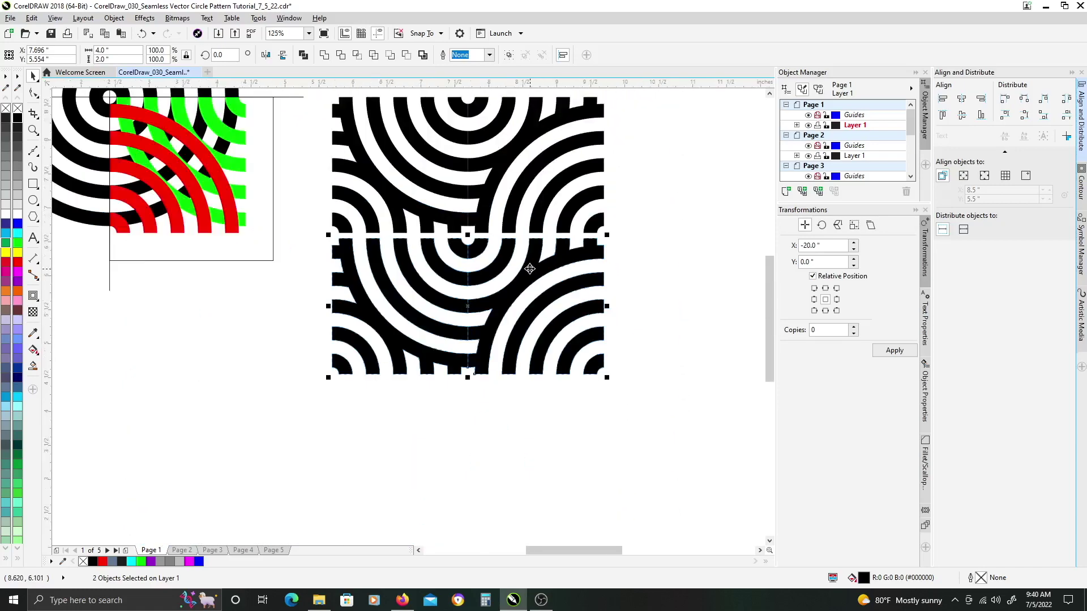
Rotate the copied lower row 180 degrees about its centre.
click(532, 260)
drag(608, 233, 324, 376)
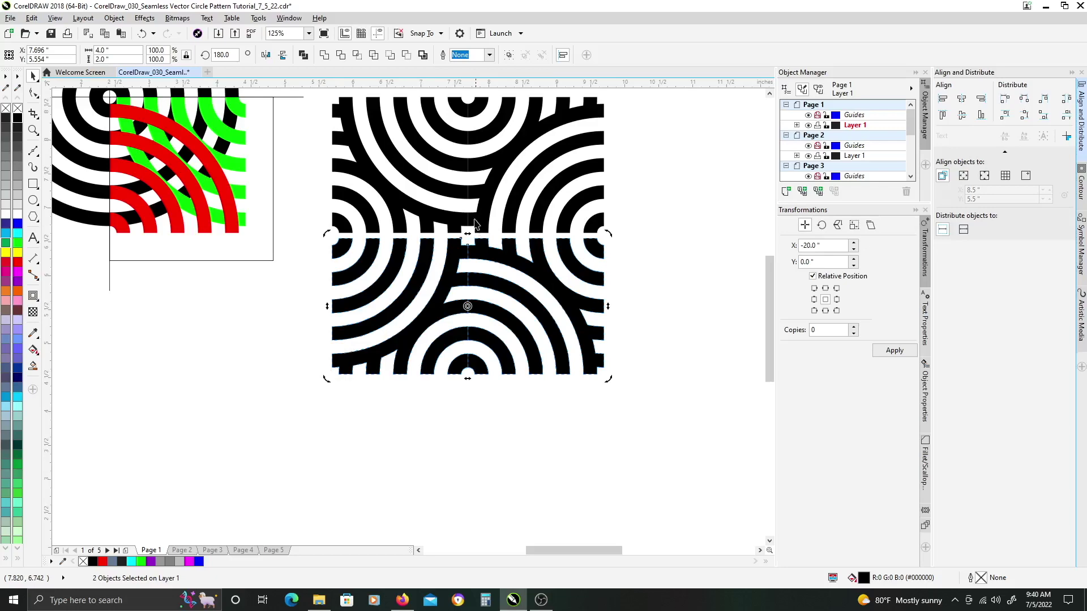
scroll(475, 224, up, 5)
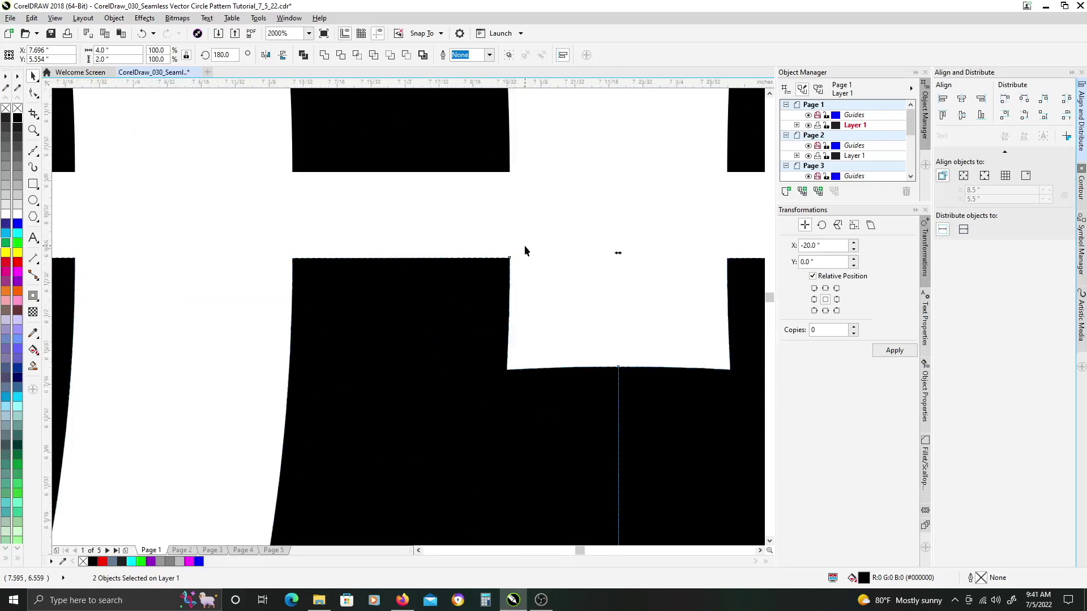
drag(510, 258, 510, 174)
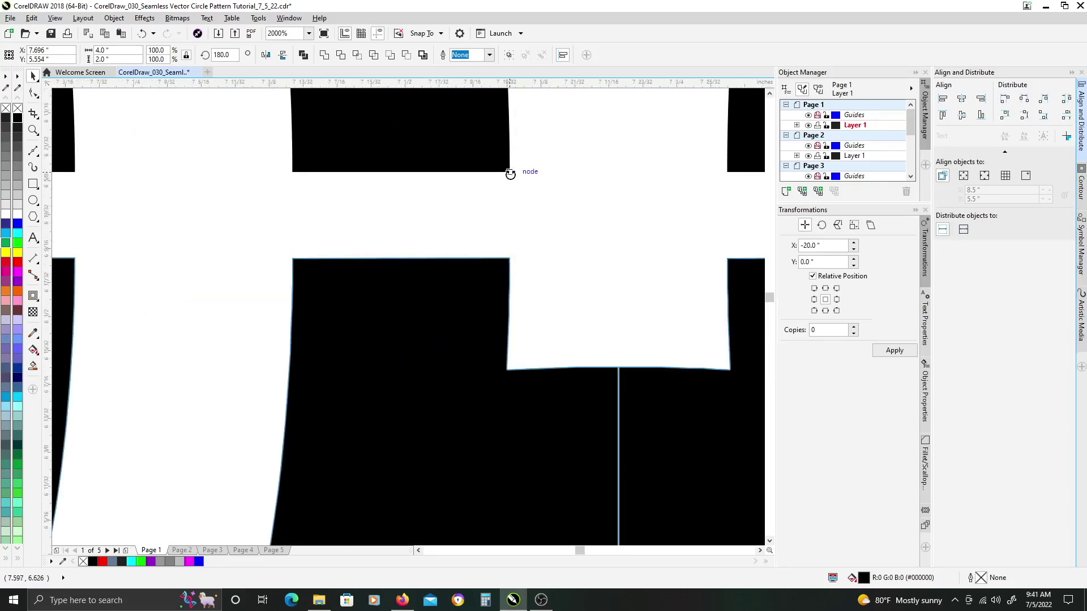
key(Escape)
drag(507, 258, 507, 215)
key(Escape)
key(ctrl+z)
key(ctrl+z)
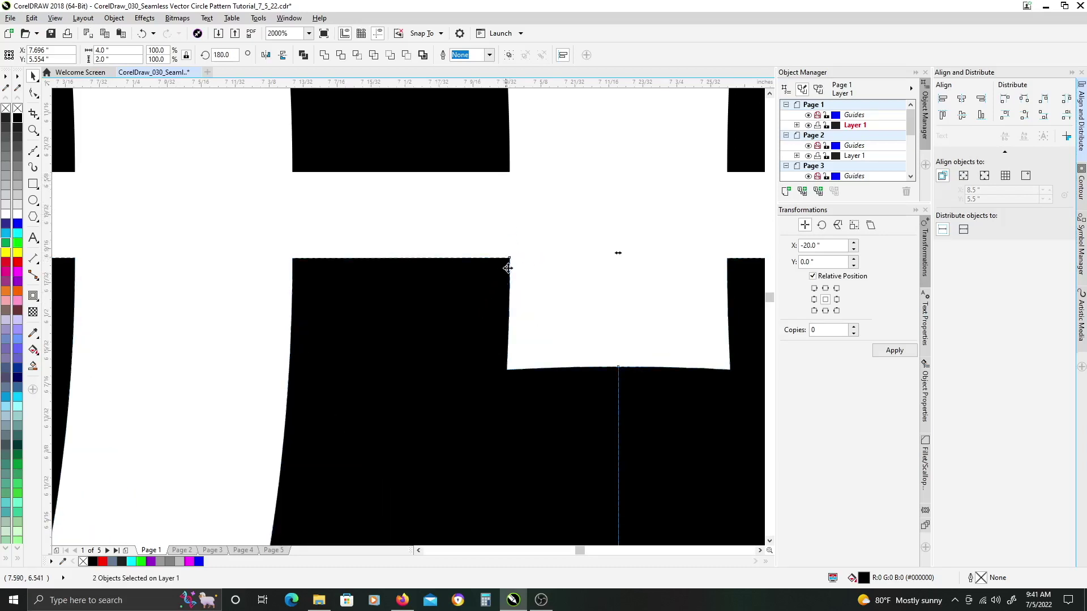
Snap a node on the lower row's top edge to the matching node on the upper row's bottom edge and deselect.
drag(510, 257, 508, 172)
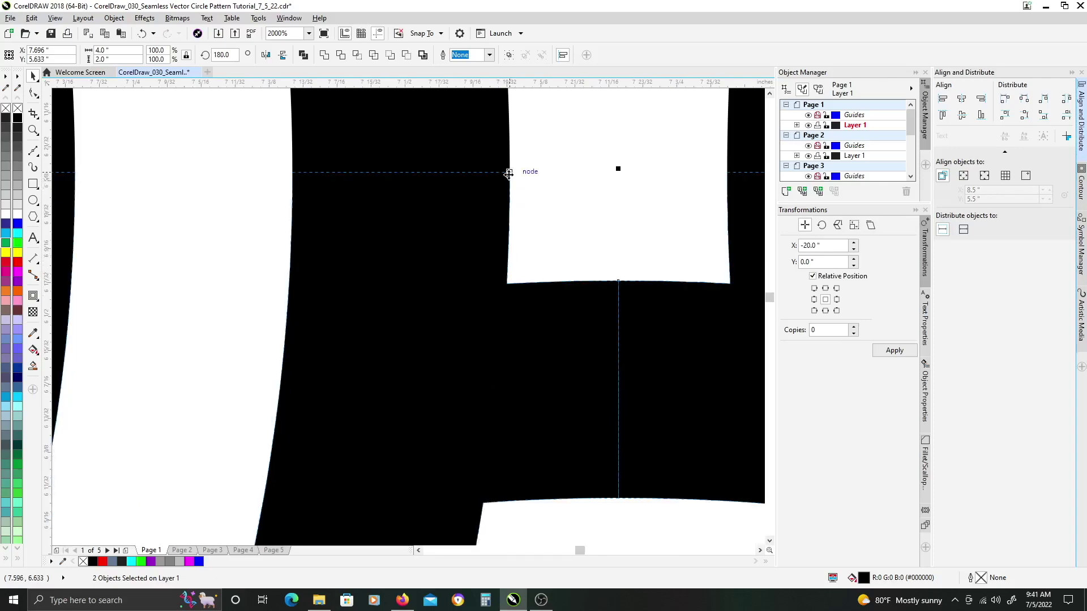
scroll(508, 260, down, 10)
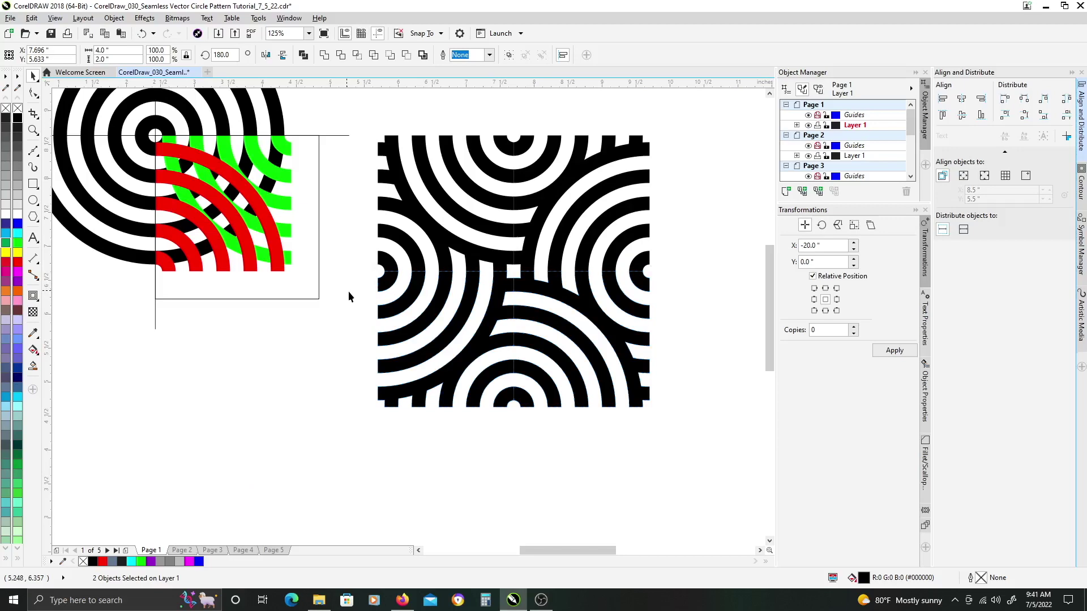
click(347, 295)
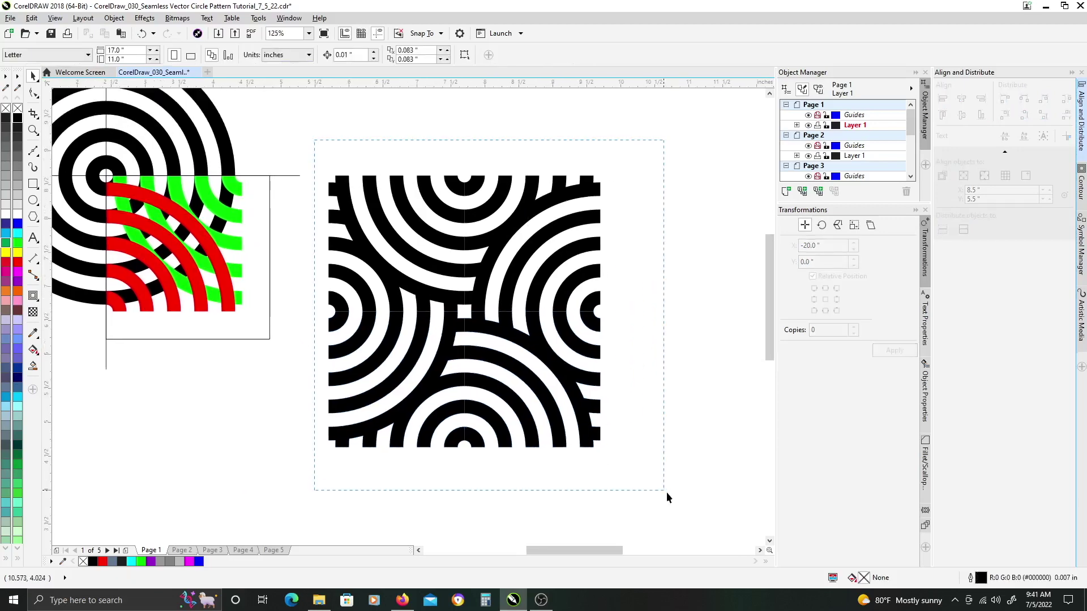
Examine the seams and ring alignment across the assembled four-tile block.
click(529, 376)
scroll(528, 375, up, 1)
scroll(677, 369, down, 1)
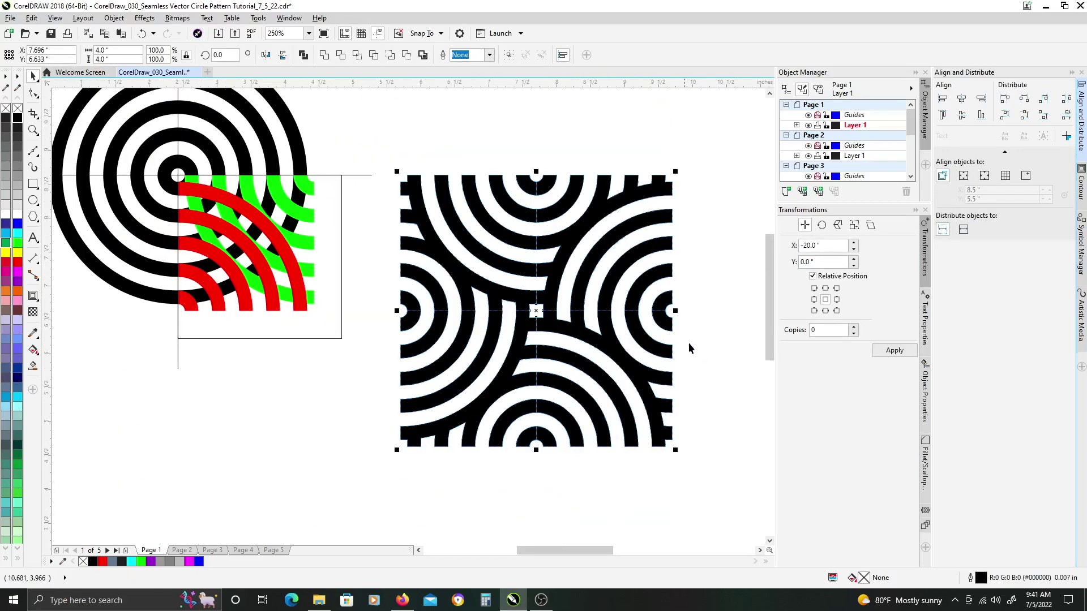
scroll(681, 351, up, 1)
scroll(593, 395, down, 1)
click(594, 395)
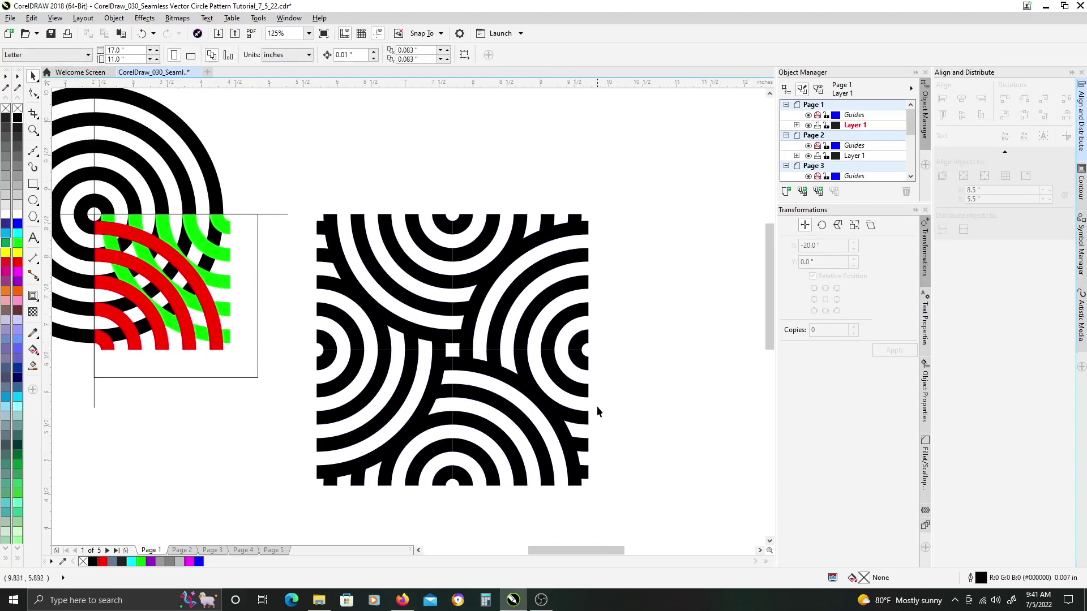
click(469, 254)
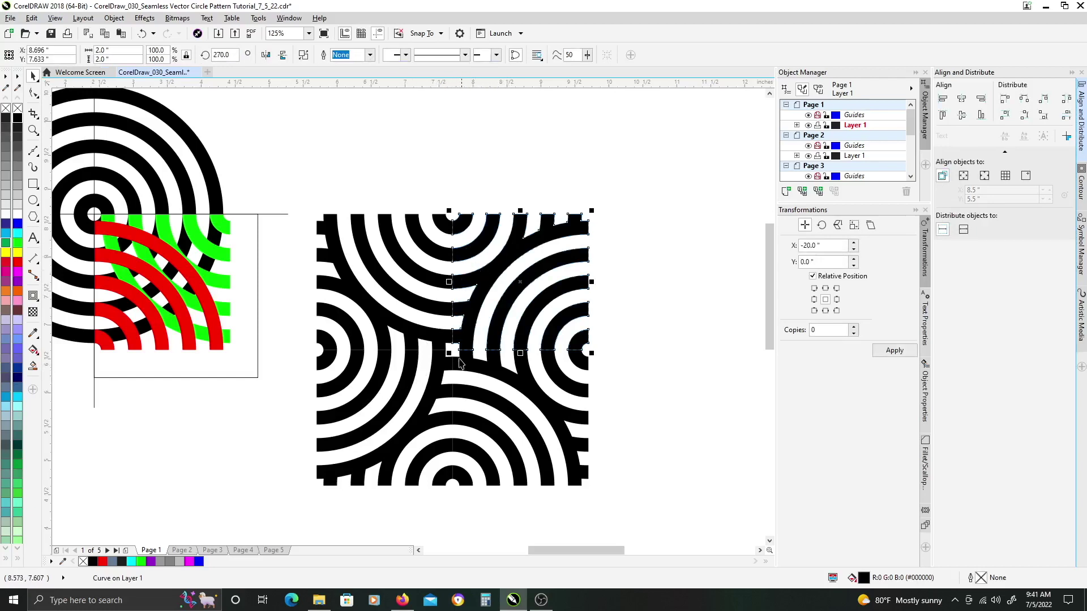
click(614, 184)
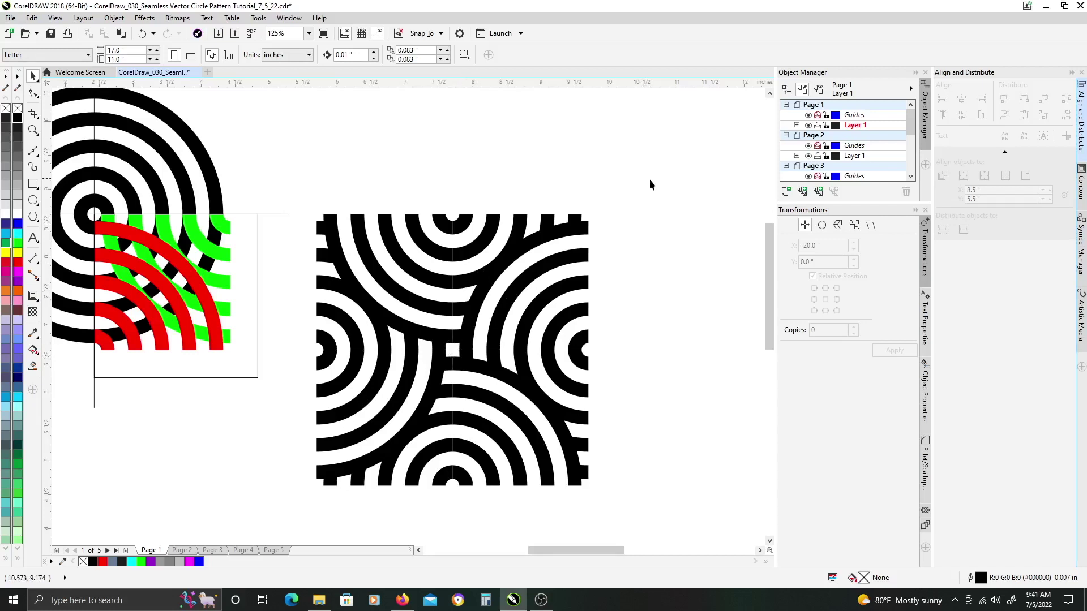
Move the four-tile block up about 2.06 in, beside the concentric circle artwork, and deselect it.
scroll(647, 189, down, 1)
drag(654, 189, 454, 269)
scroll(474, 366, up, 3)
scroll(459, 338, right, 3)
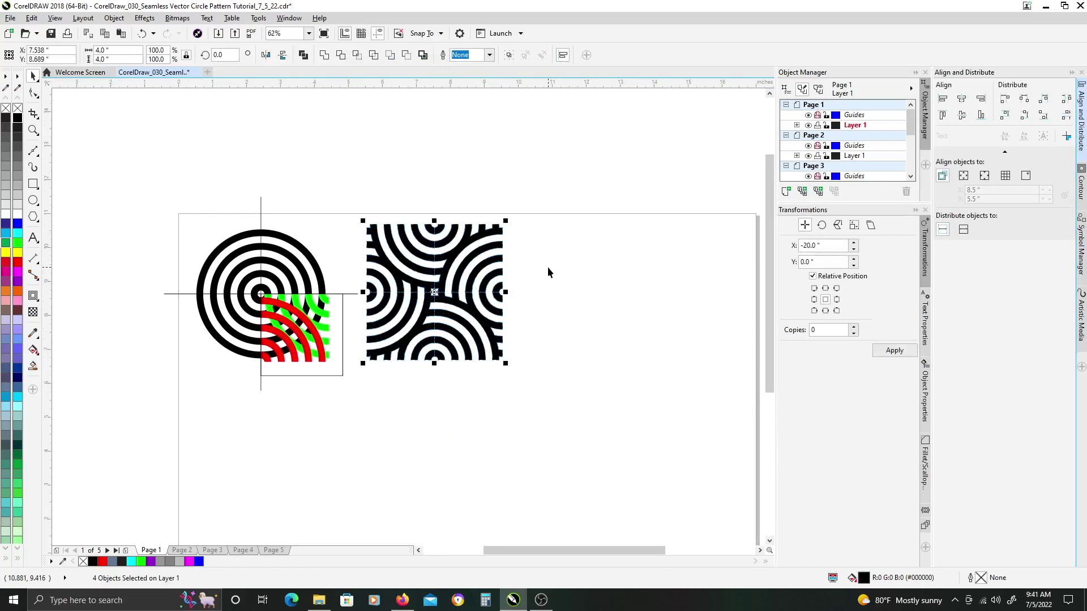
click(548, 267)
Turn off snapping to objects.
click(55, 17)
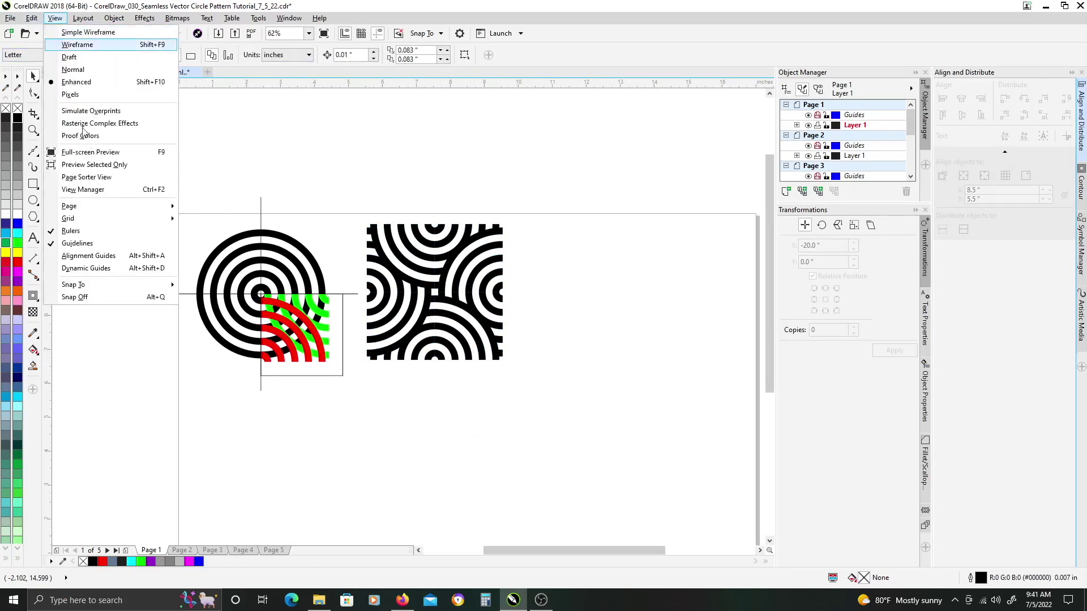
mouse_move(97, 290)
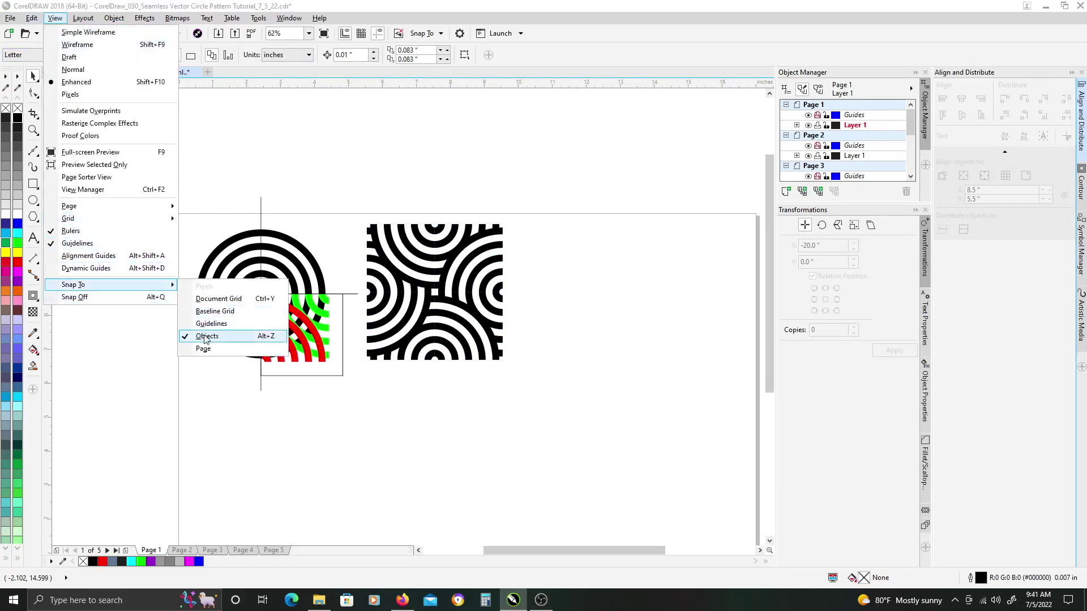
click(203, 334)
Place a copy of the four-tile block about 4.83 in to the right, level with the original.
drag(356, 194, 552, 403)
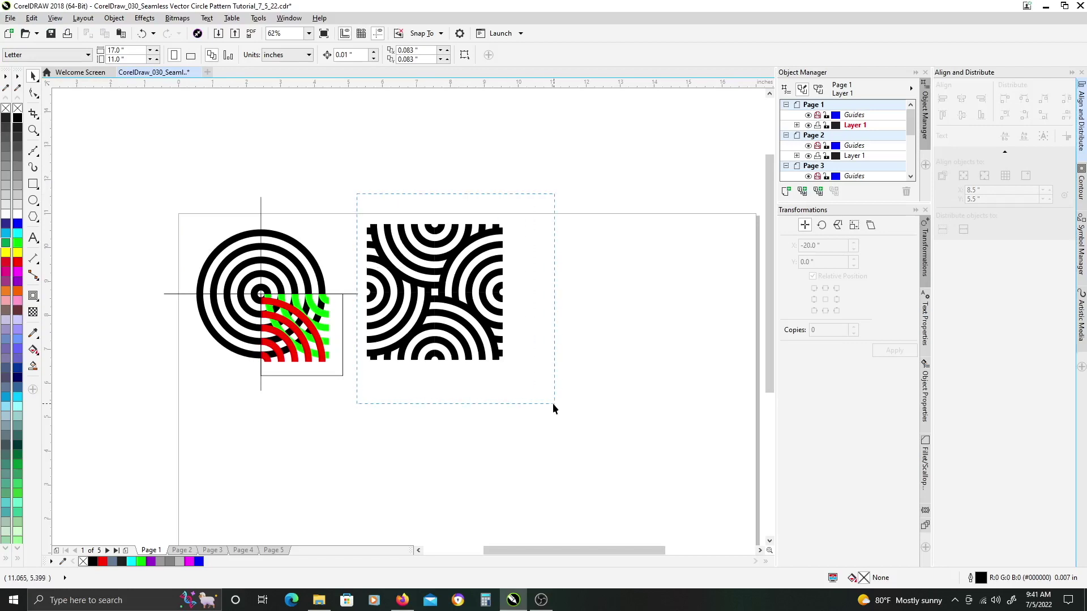
drag(358, 195, 531, 386)
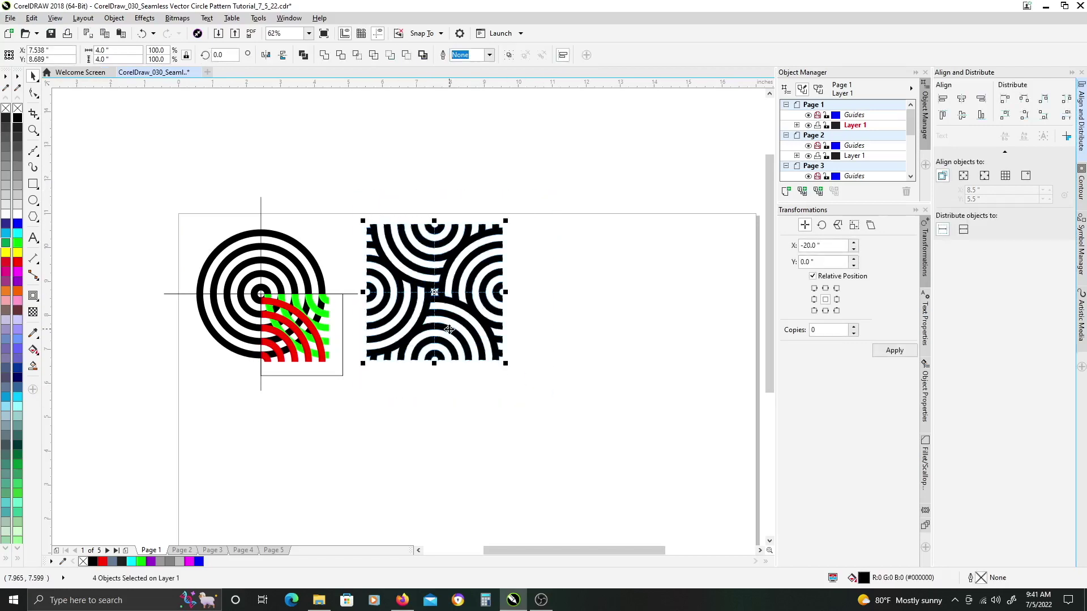
drag(445, 299, 614, 314)
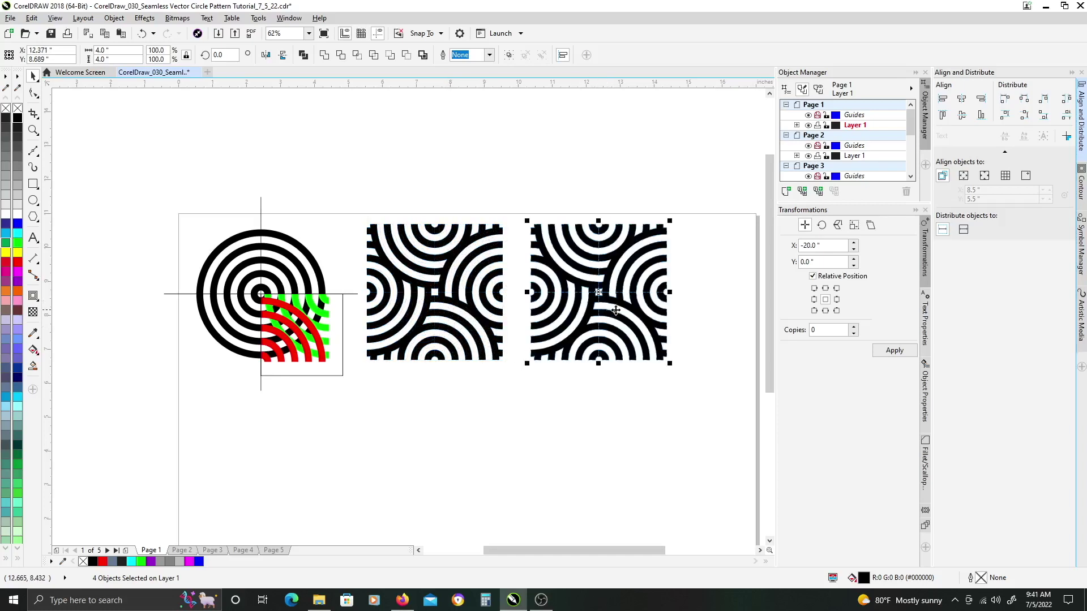
Weld the copied block's four tiles into a single curve, check that its seams are gone, and deselect it.
click(325, 55)
scroll(572, 242, up, 3)
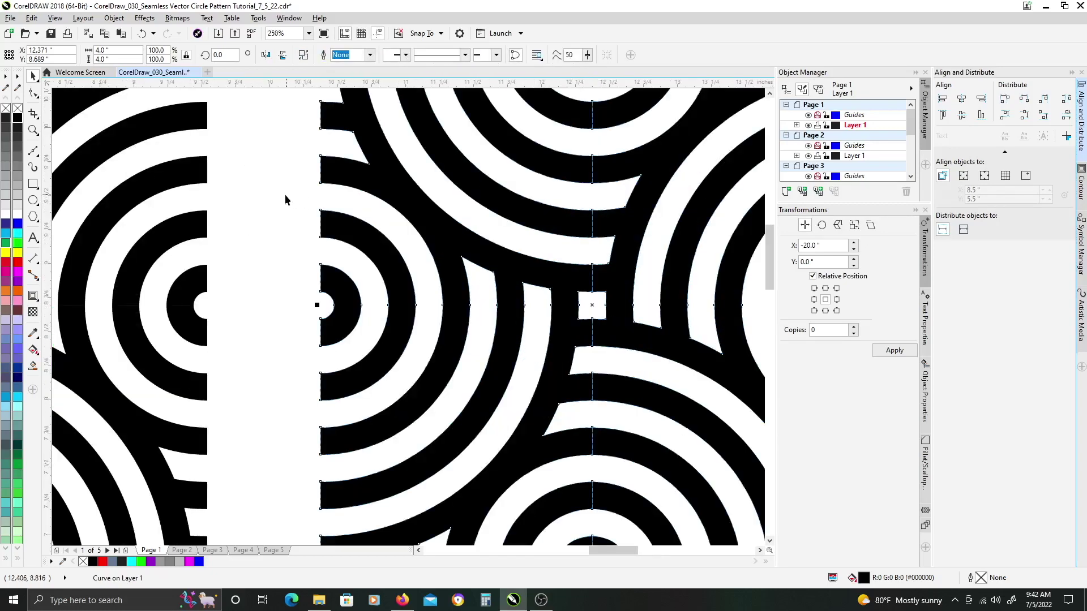
key(Escape)
scroll(589, 253, down, 3)
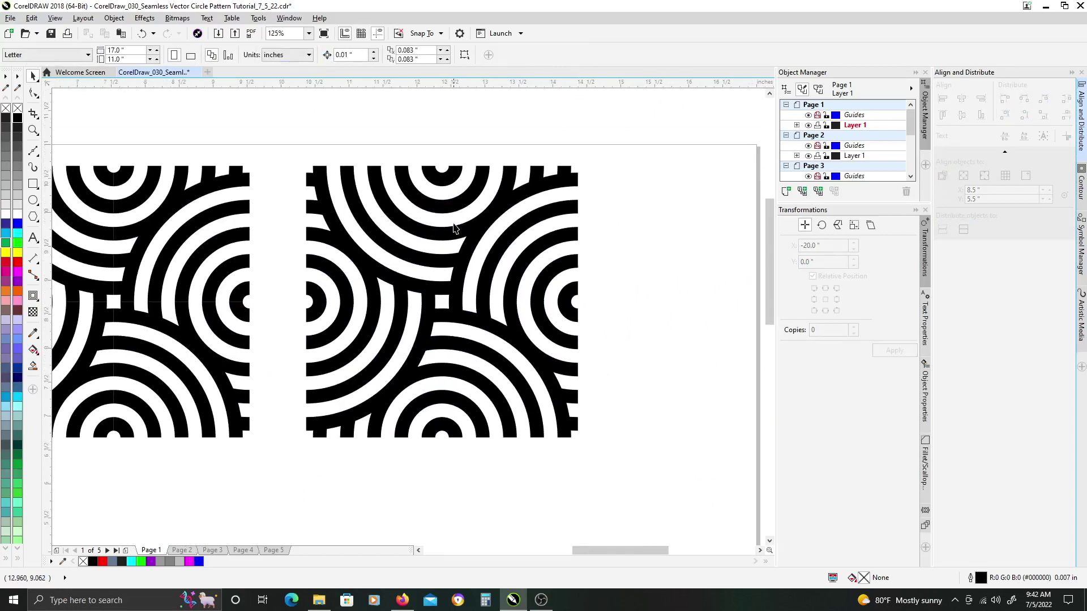
click(459, 218)
scroll(471, 238, down, 3)
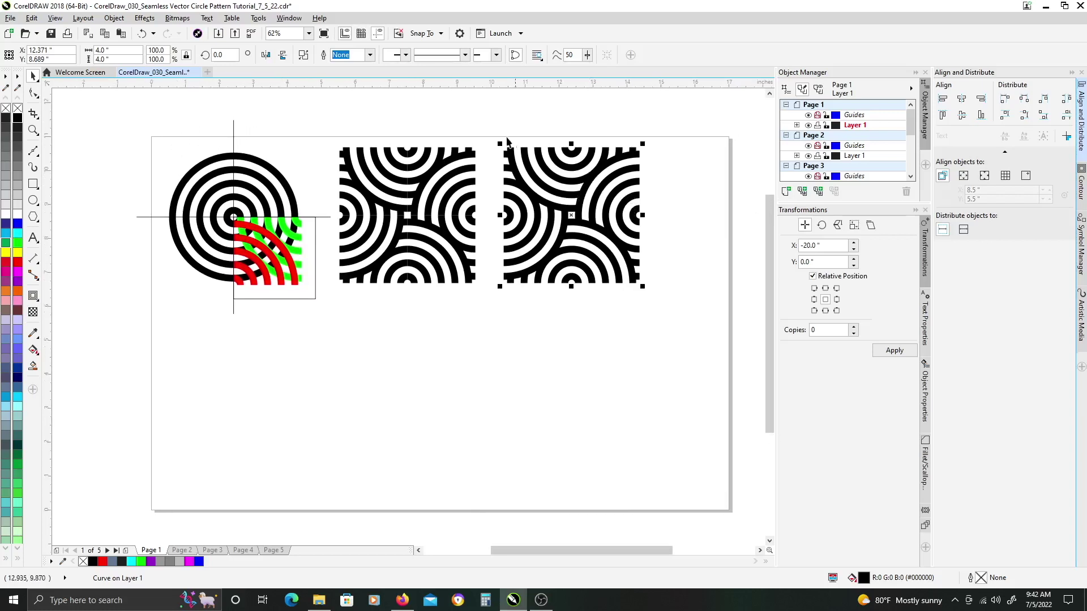
click(498, 133)
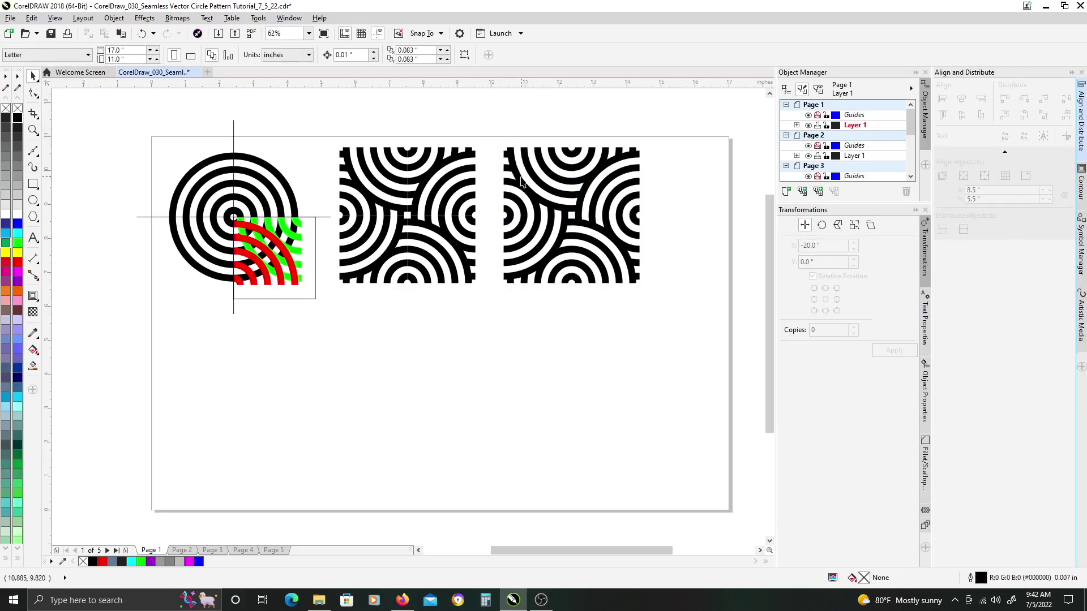
Place a copy of the welded block in the empty area below the two large blocks.
click(566, 214)
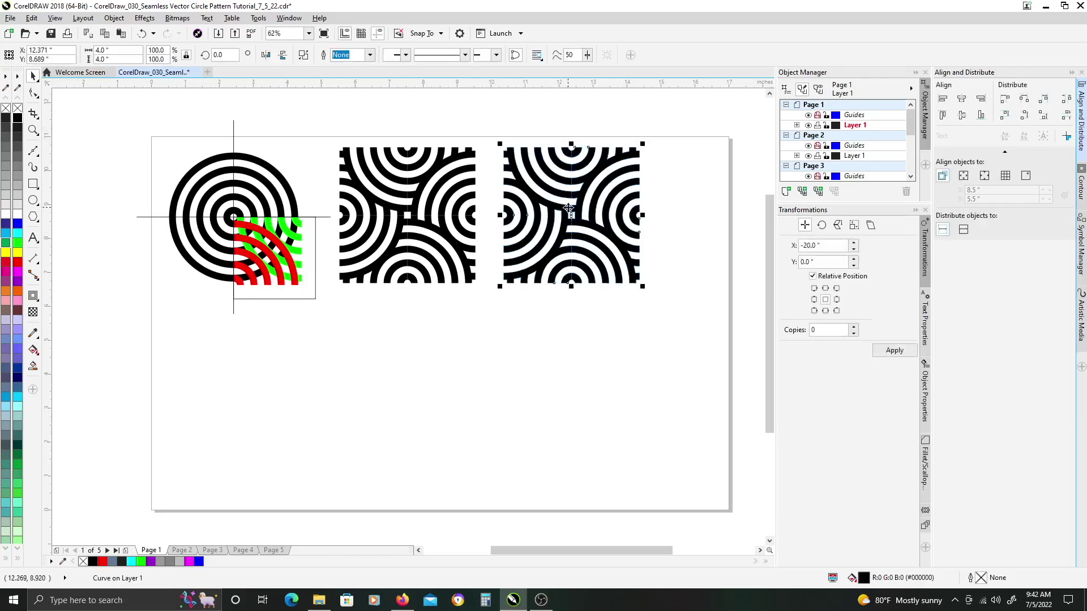
scroll(574, 217, down, 3)
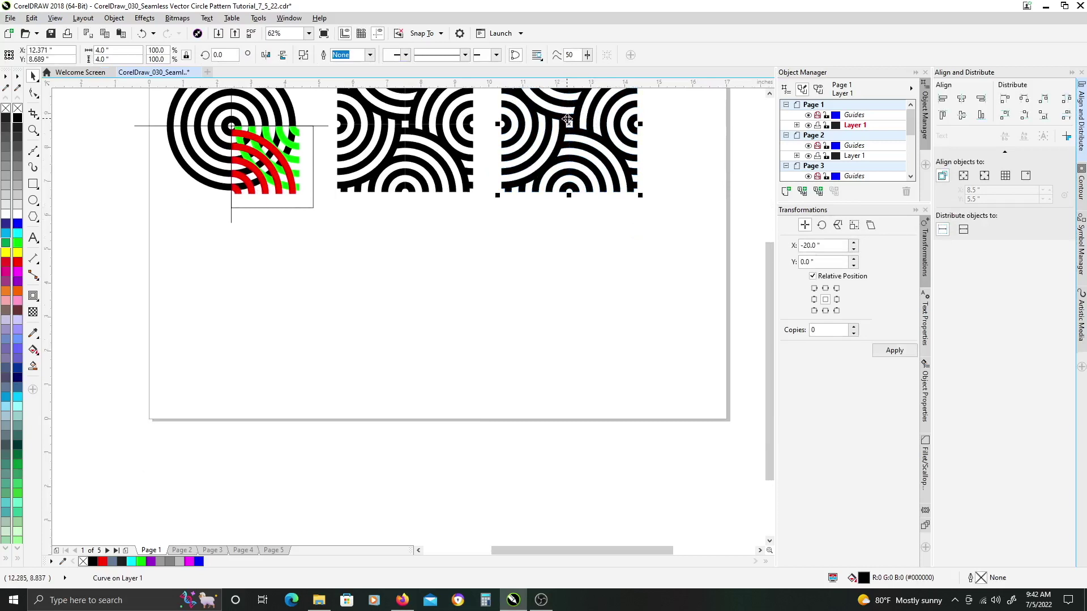
drag(568, 118, 345, 305)
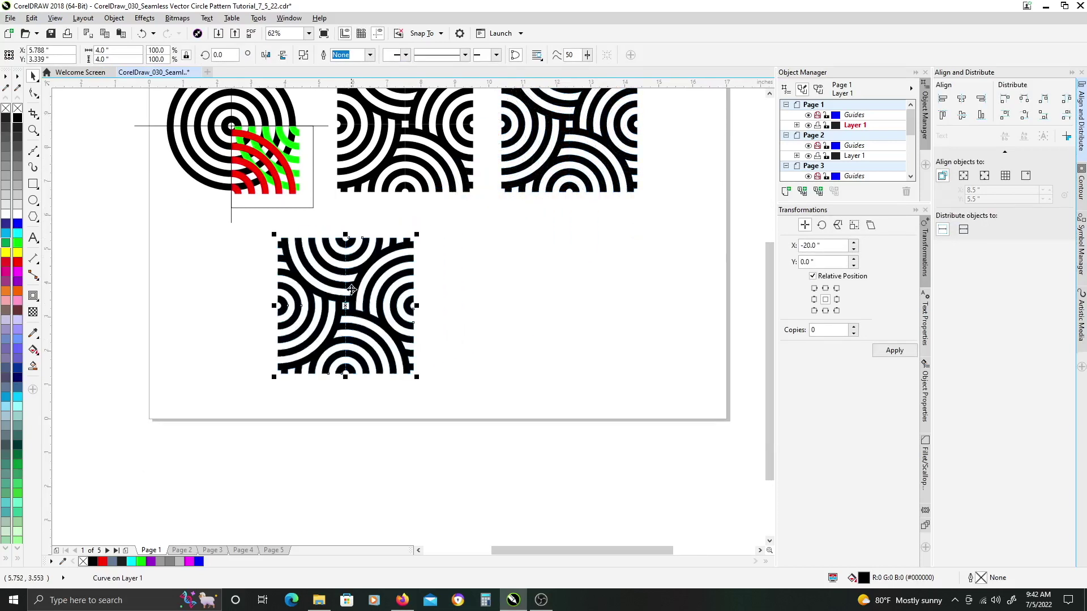
Resize the new block copy to 1 in wide and move it up to just below the large four-tile block.
double_click(125, 50)
text(1)
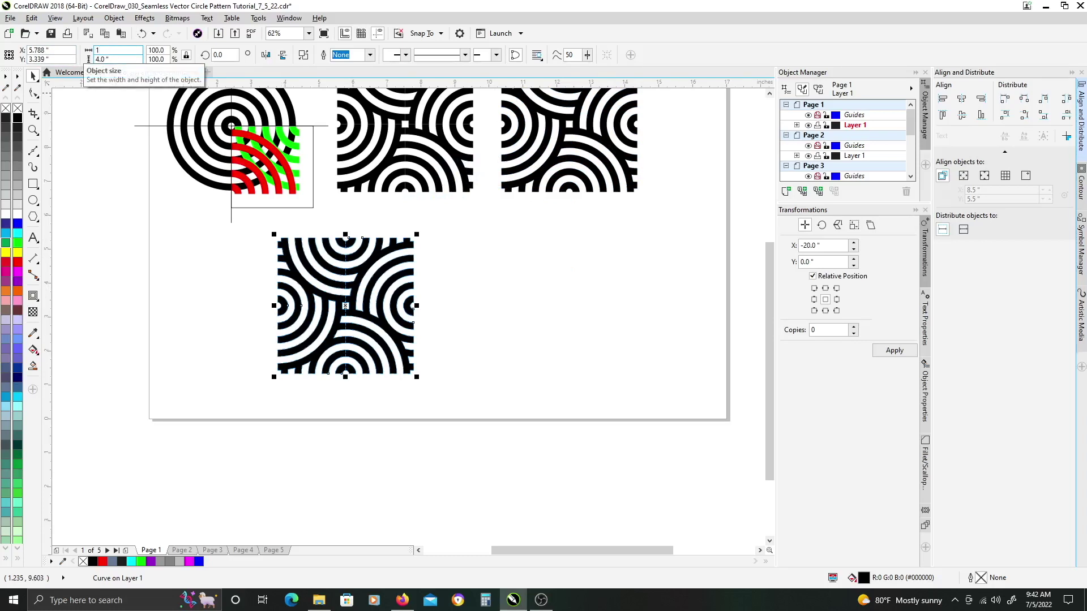
key(Return)
drag(359, 306, 355, 241)
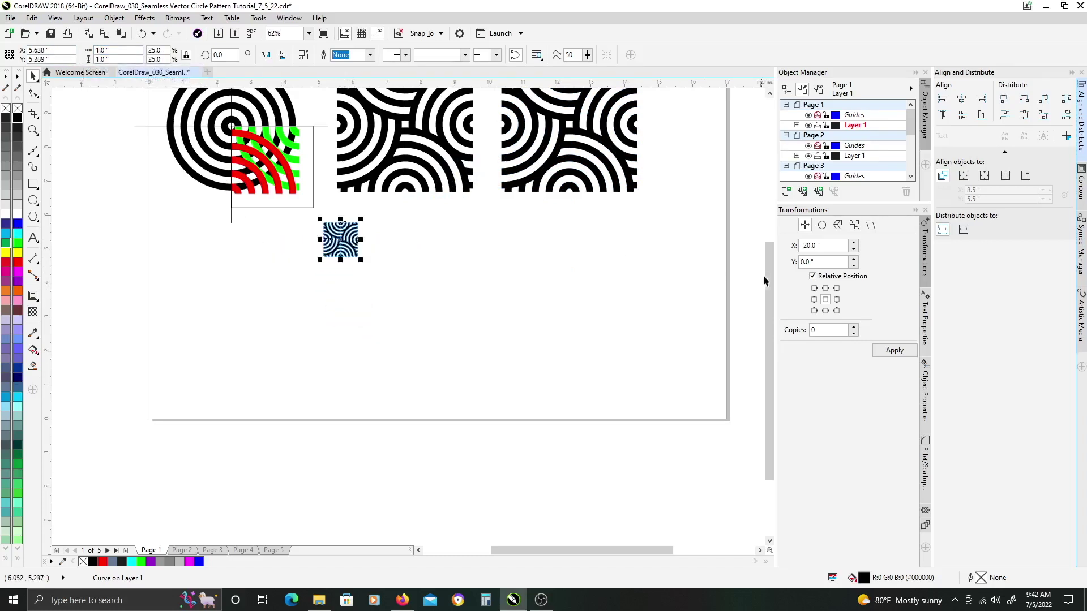
Repeat the 1 in block in a horizontal row with six copies offset 1 in along X.
click(829, 244)
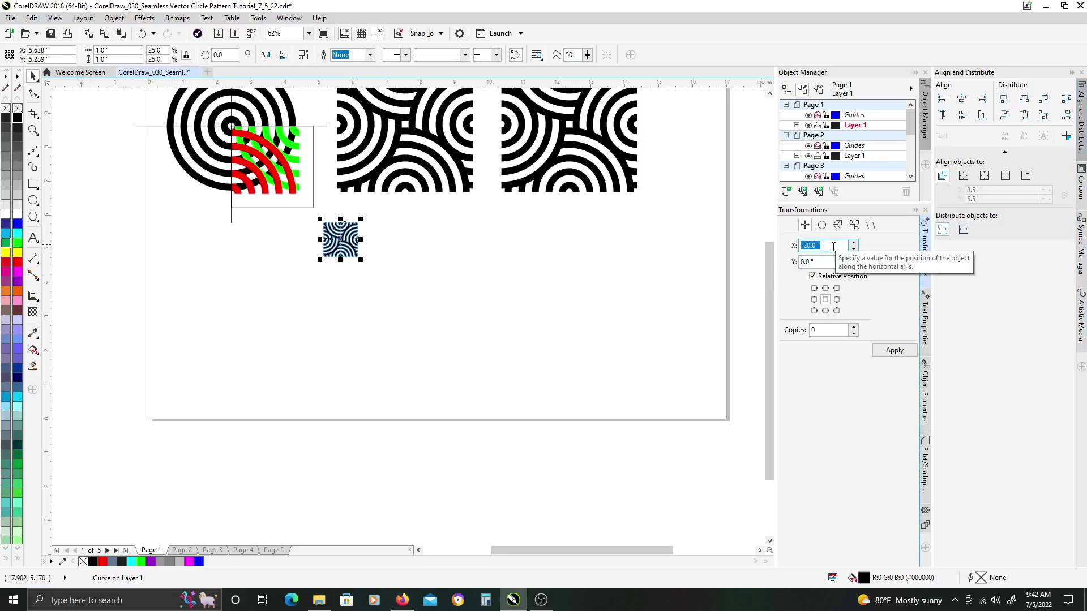
drag(407, 294, 315, 213)
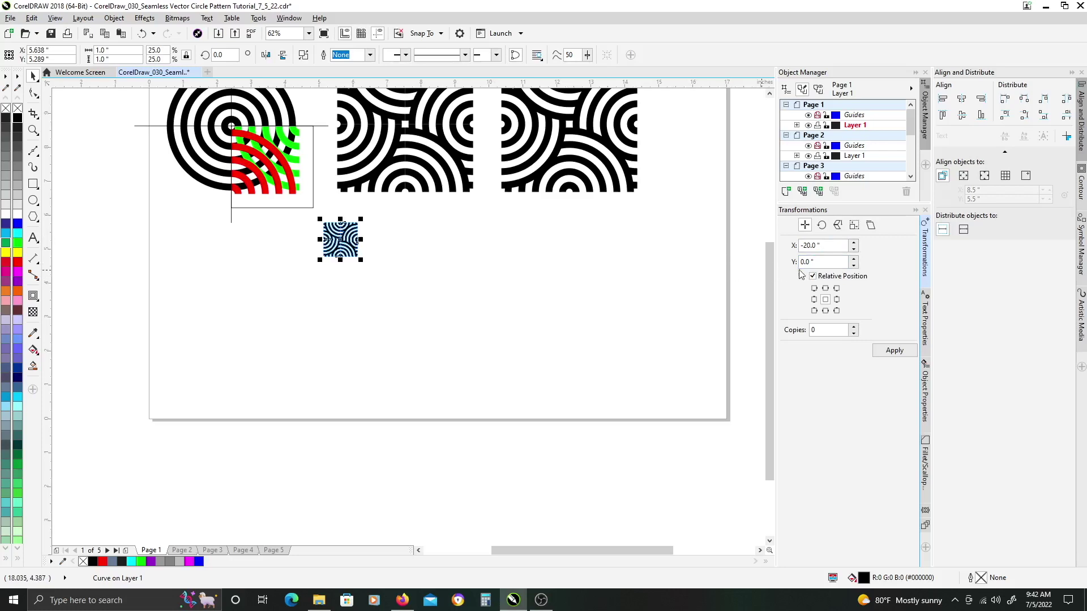
double_click(828, 244)
text(1)
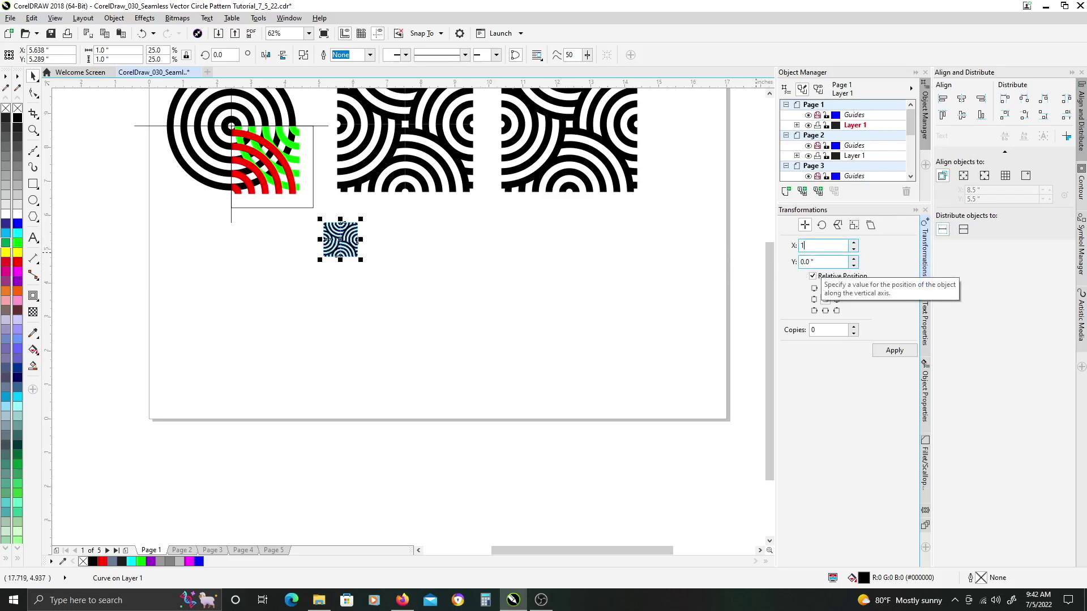
click(818, 330)
key(ctrl+a)
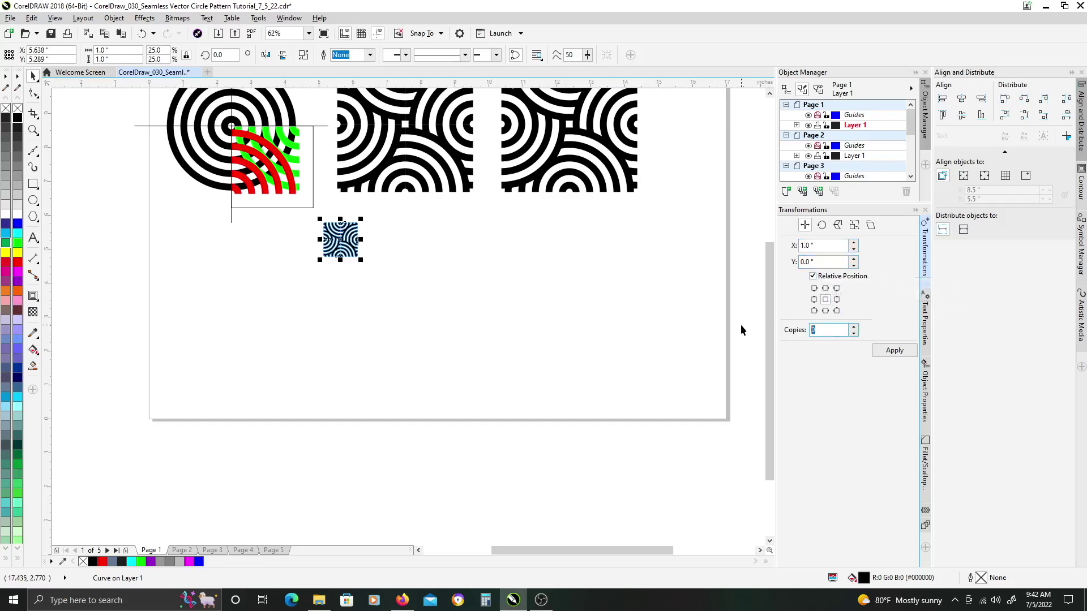
text(6)
click(892, 350)
click(605, 282)
Select the whole row and repeat it downward with six copies offset 0 in along X and -1 in along Y.
drag(623, 301, 308, 211)
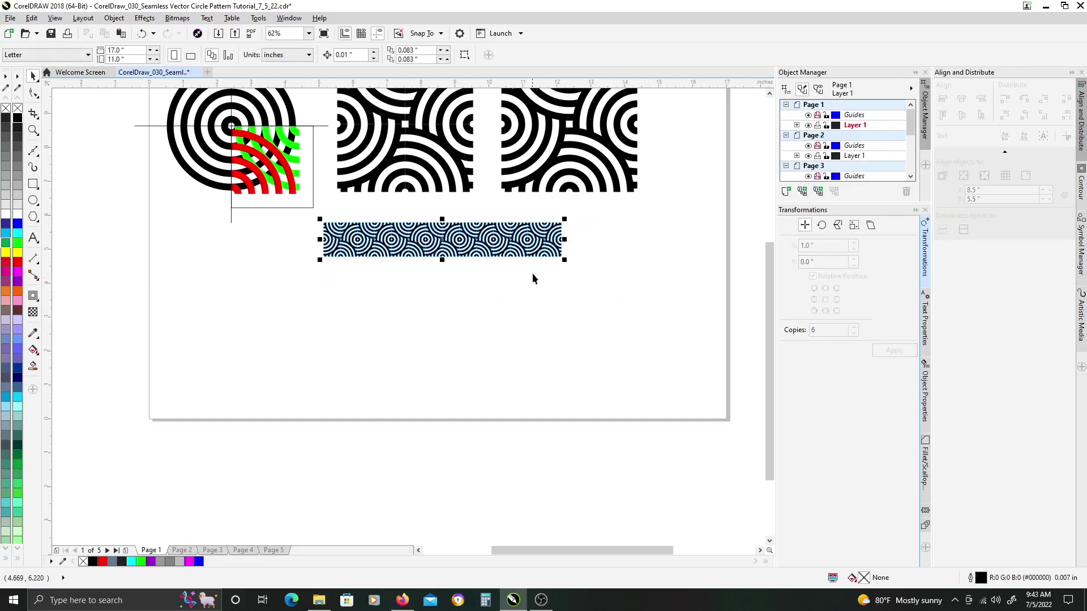
text(0)
key(Tab)
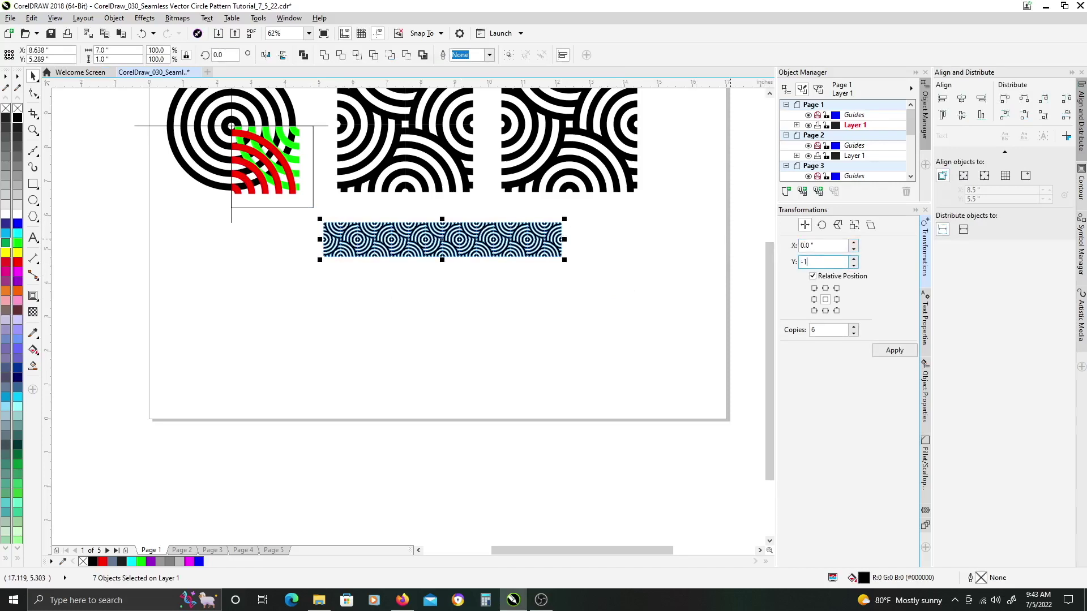
text(-1)
click(892, 351)
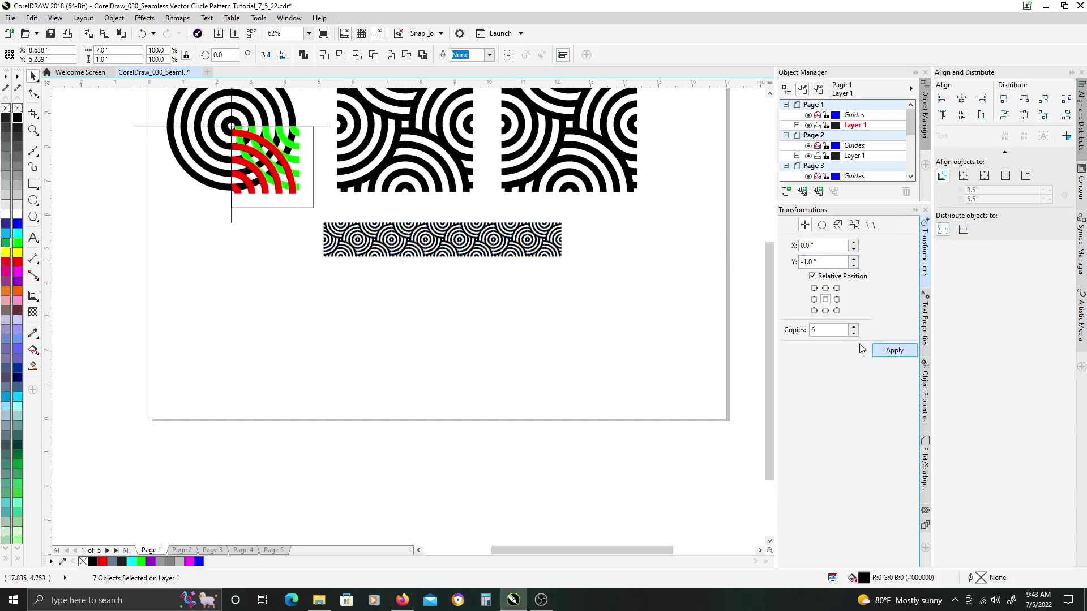
click(606, 439)
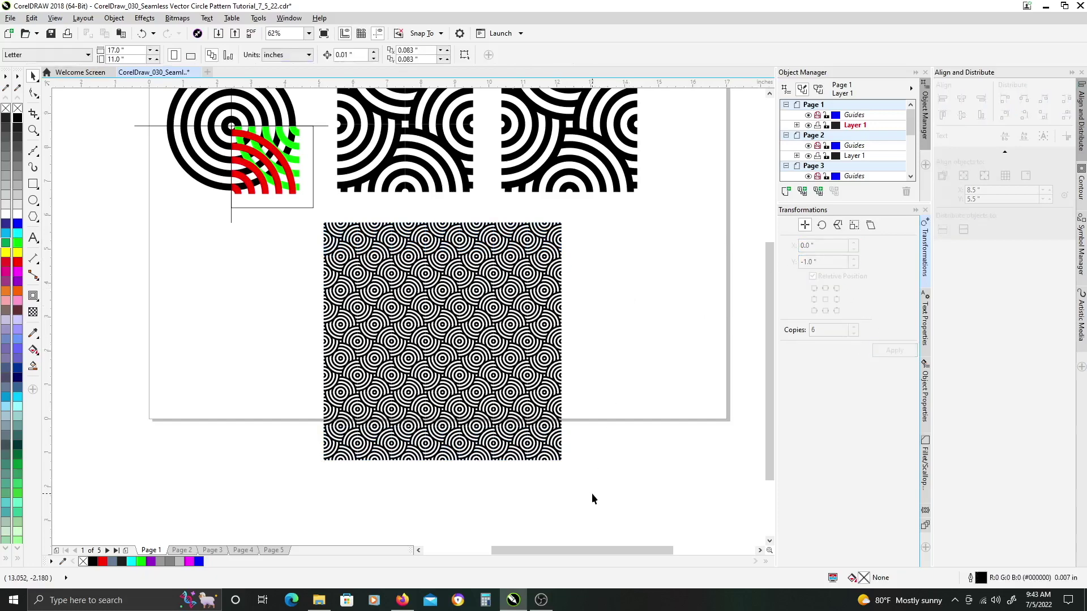
Check the full pattern for seams, then group its blocks and move the group about 5 in left, below the concentric circles.
drag(393, 351, 306, 221)
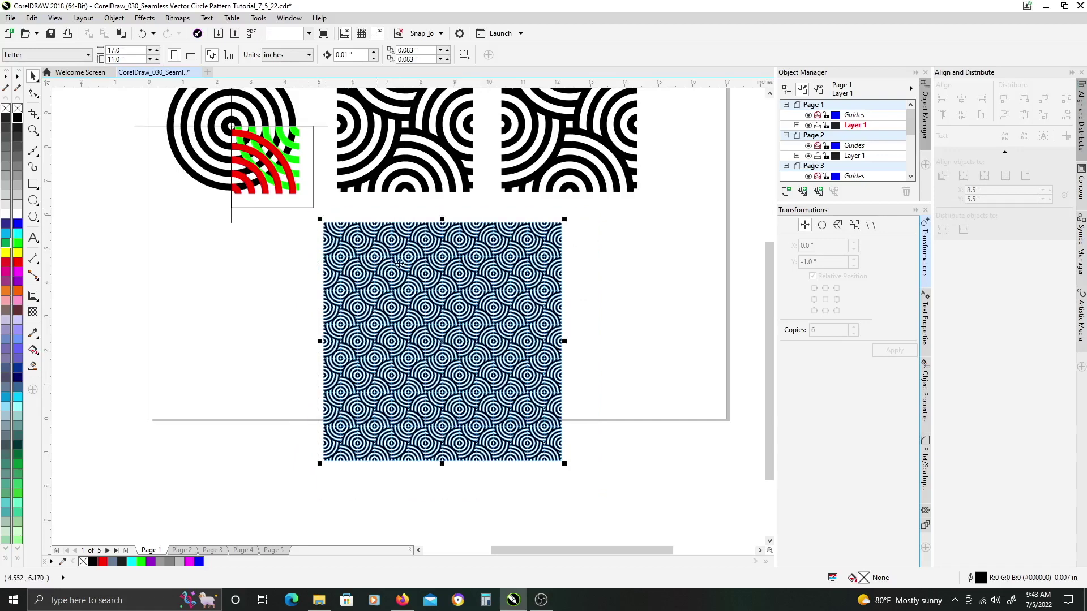
scroll(466, 306, up, 2)
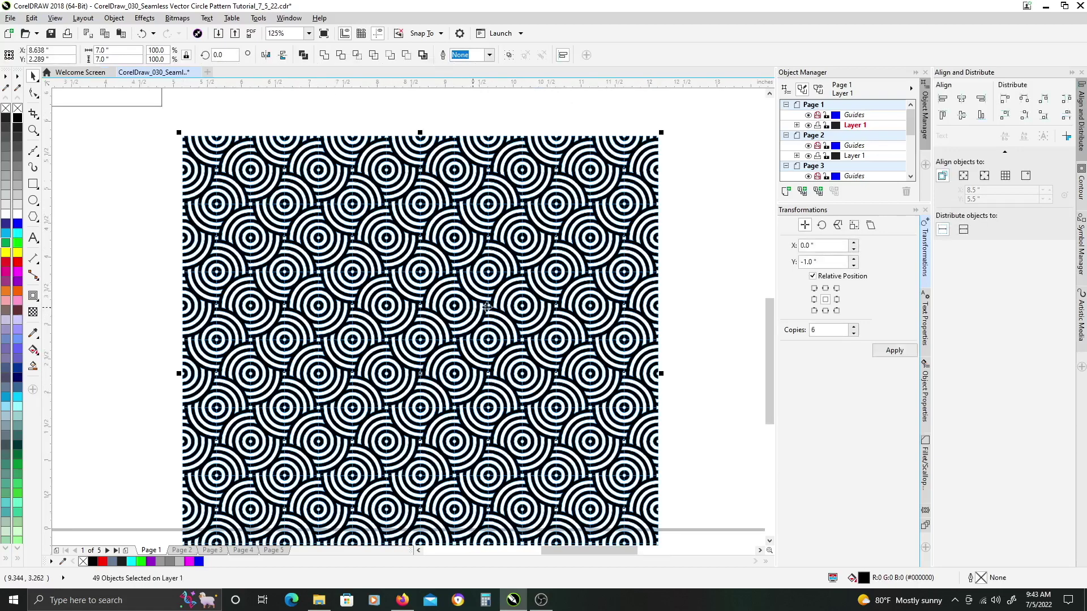
click(694, 268)
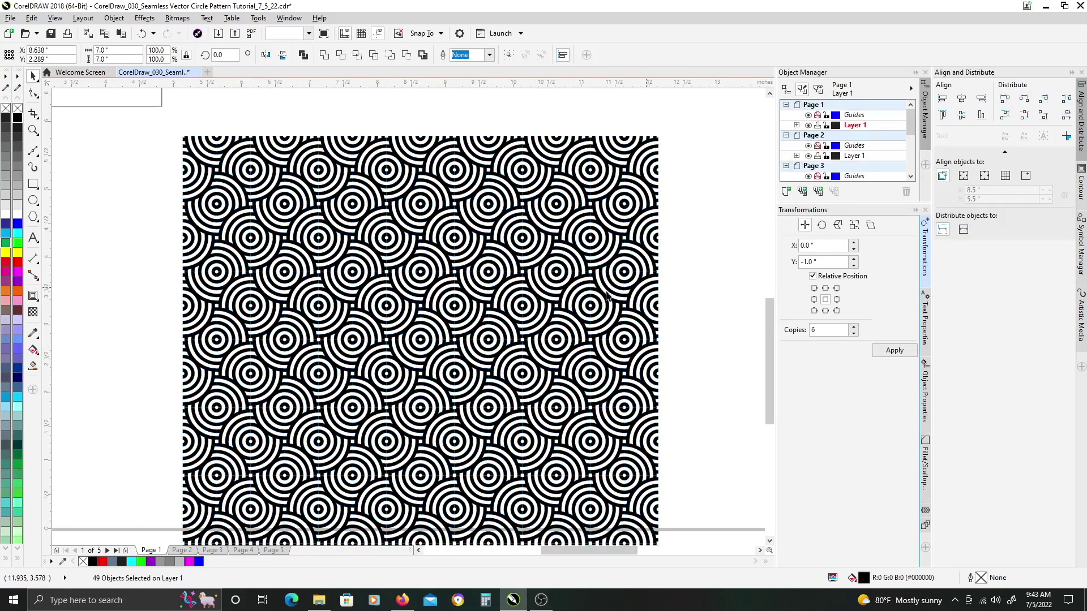
scroll(443, 298, down, 2)
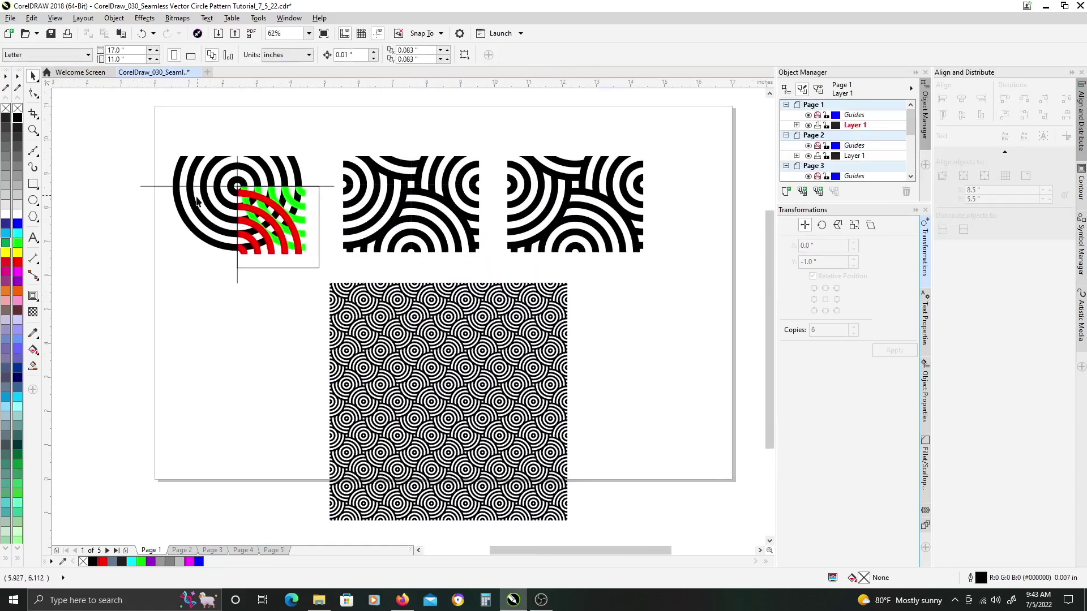
scroll(439, 389, down, 2)
click(432, 276)
mouse_move(465, 256)
mouse_down()
mouse_move(286, 274)
mouse_move(507, 271)
mouse_move(481, 260)
mouse_up()
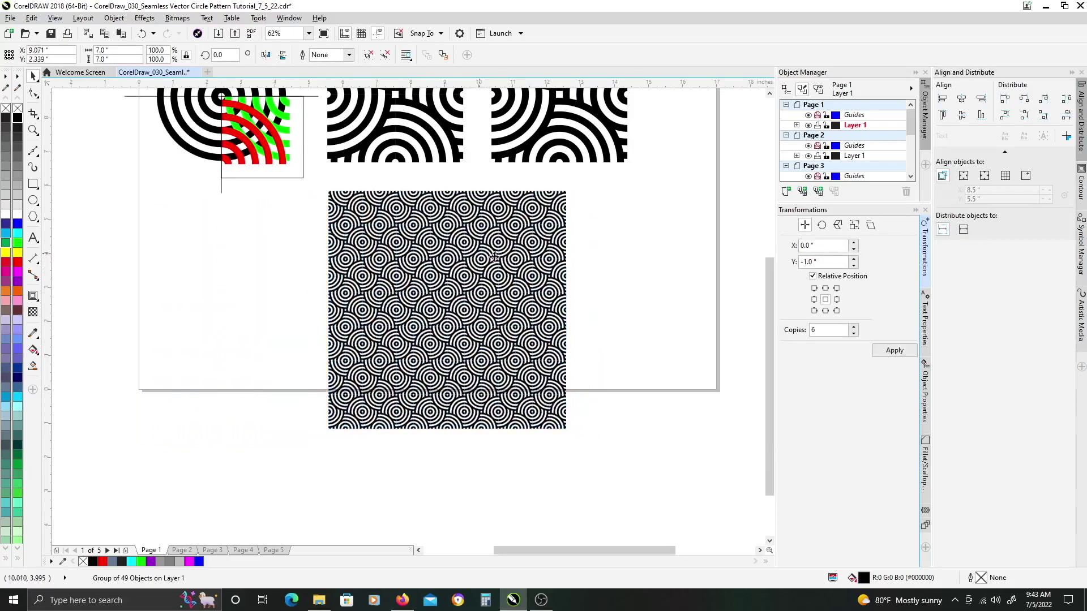
scroll(607, 262, up, 2)
click(595, 311)
click(471, 301)
drag(488, 302, 306, 309)
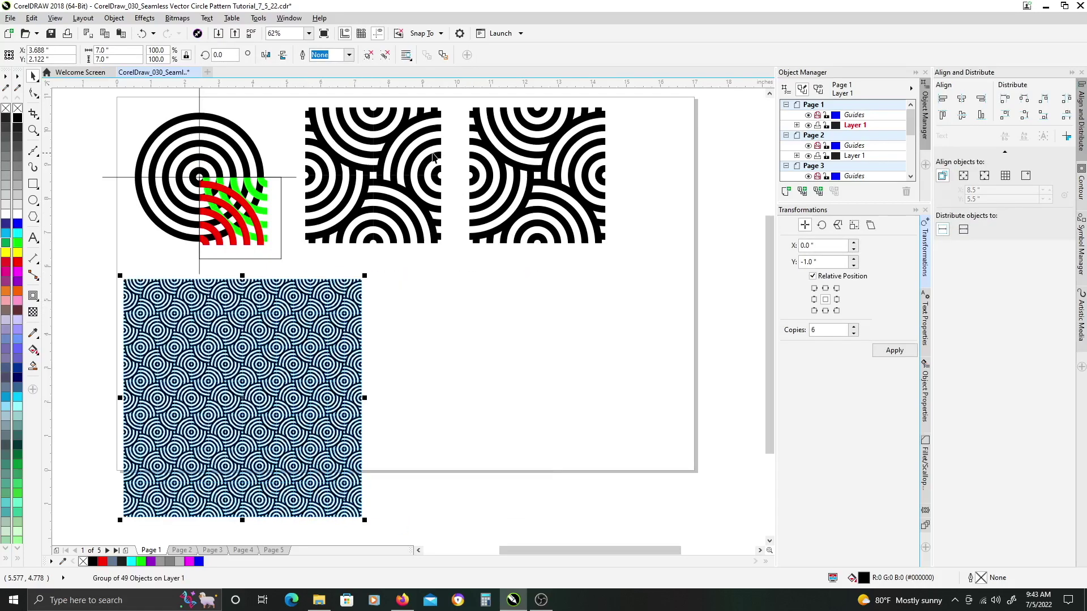
click(478, 156)
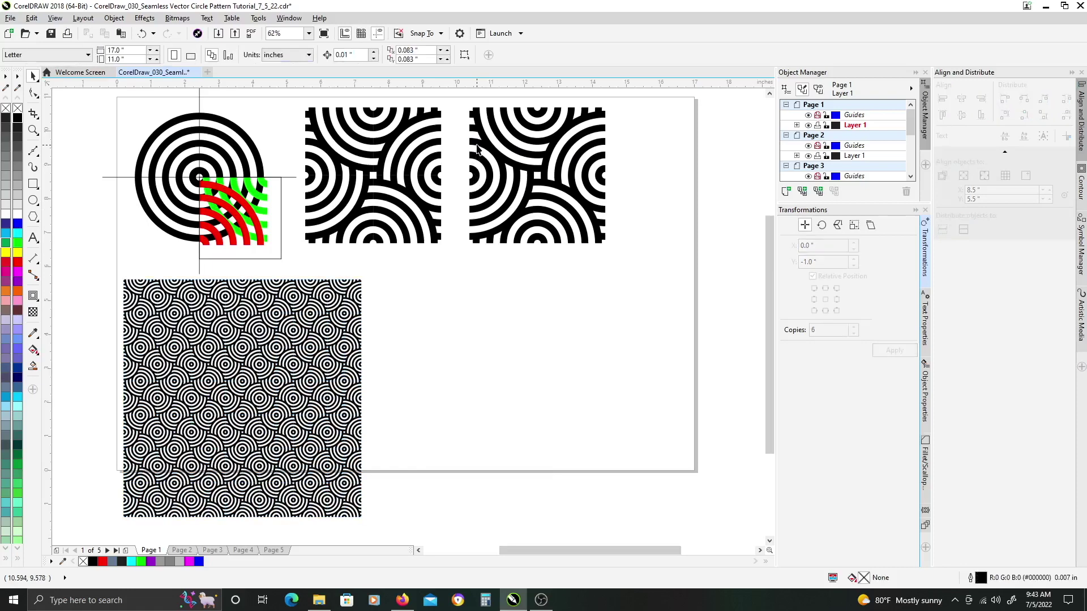
Select the four tiles of the unwelded large block and place a copy below it, beside the grouped pattern.
click(415, 134)
drag(301, 102, 457, 242)
drag(390, 145, 472, 306)
Resize the copied four-tile block to 1 in wide and move it beside the grouped pattern's upper edge.
click(127, 51)
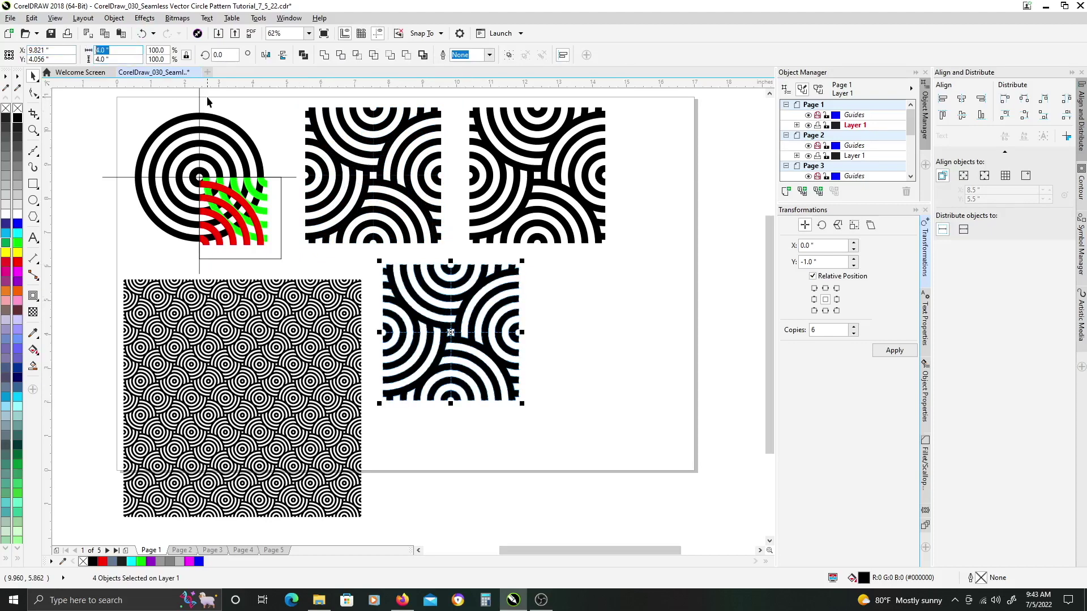
text(1)
key(Return)
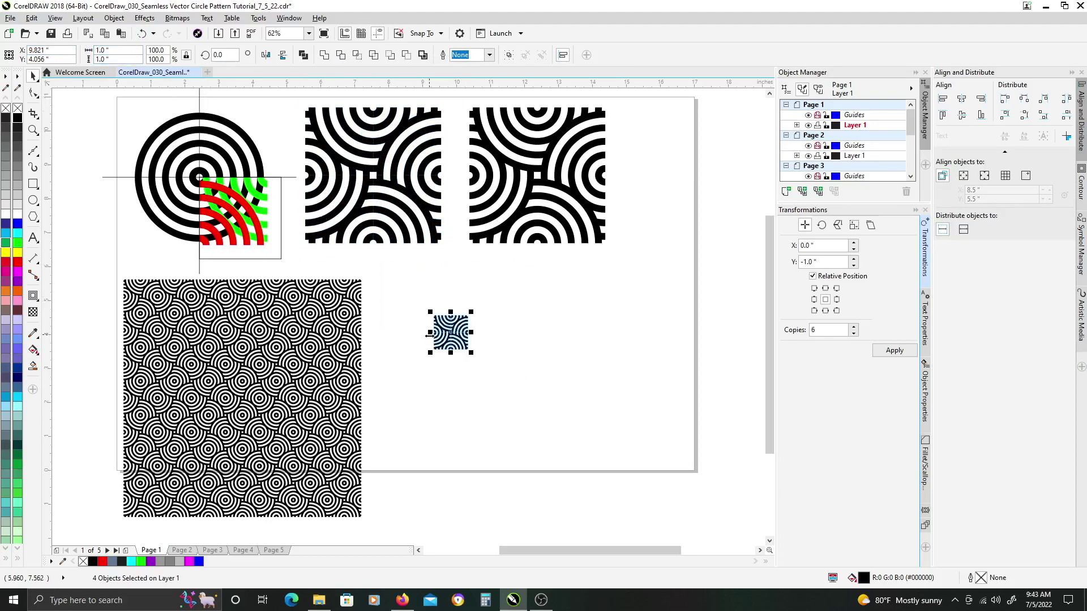
drag(429, 335, 378, 297)
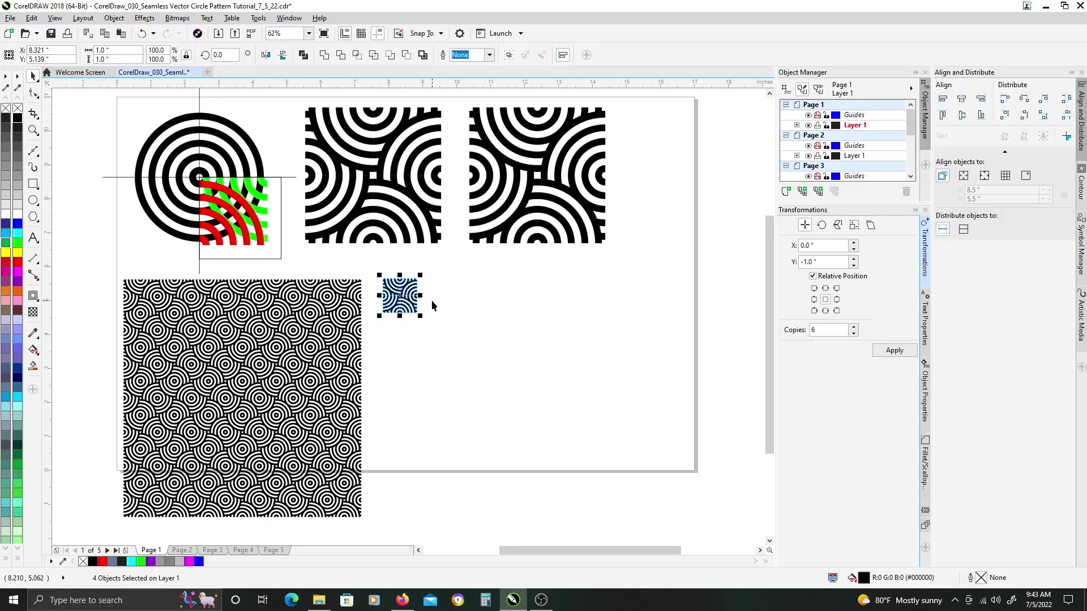
Rotate the small block's upper-right and lower-left tiles a quarter turn clockwise to make a wavy variation.
scroll(432, 306, up, 2)
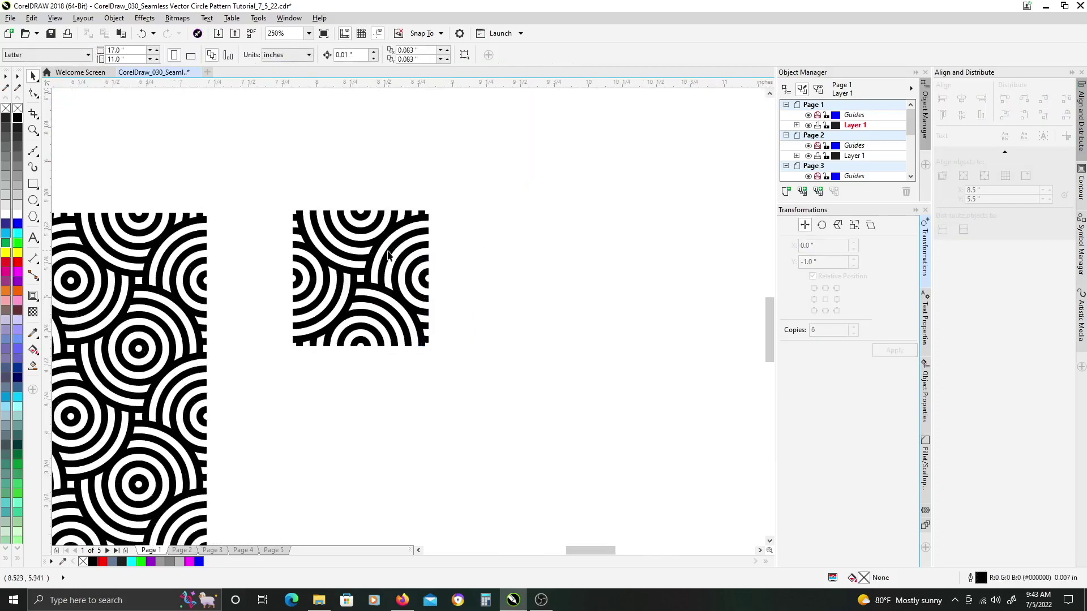
scroll(401, 239, up, 1)
click(395, 224)
click(385, 230)
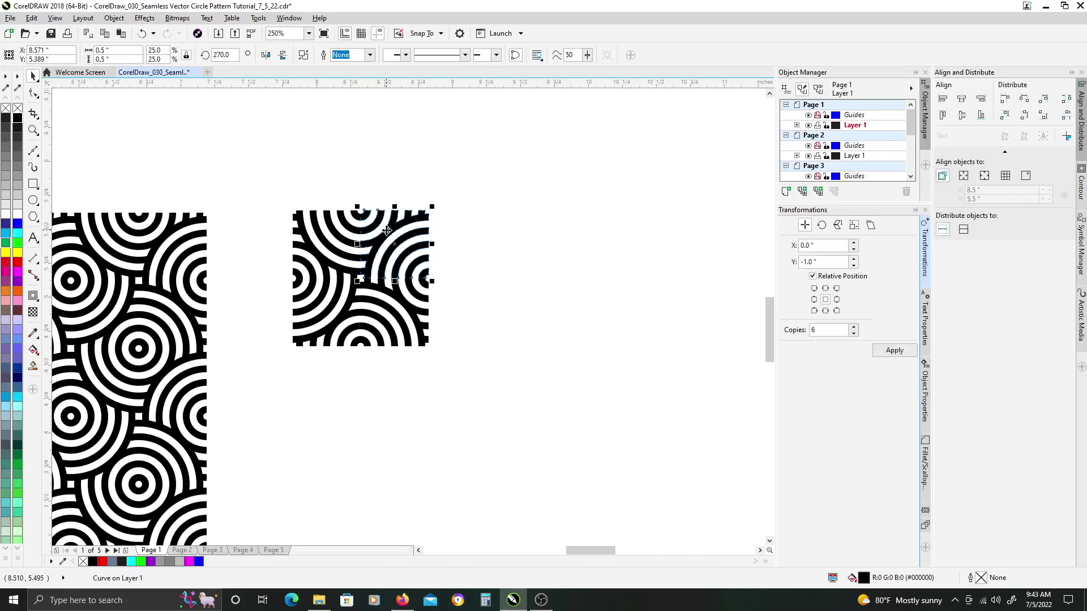
drag(433, 206, 434, 288)
click(344, 312)
click(344, 312)
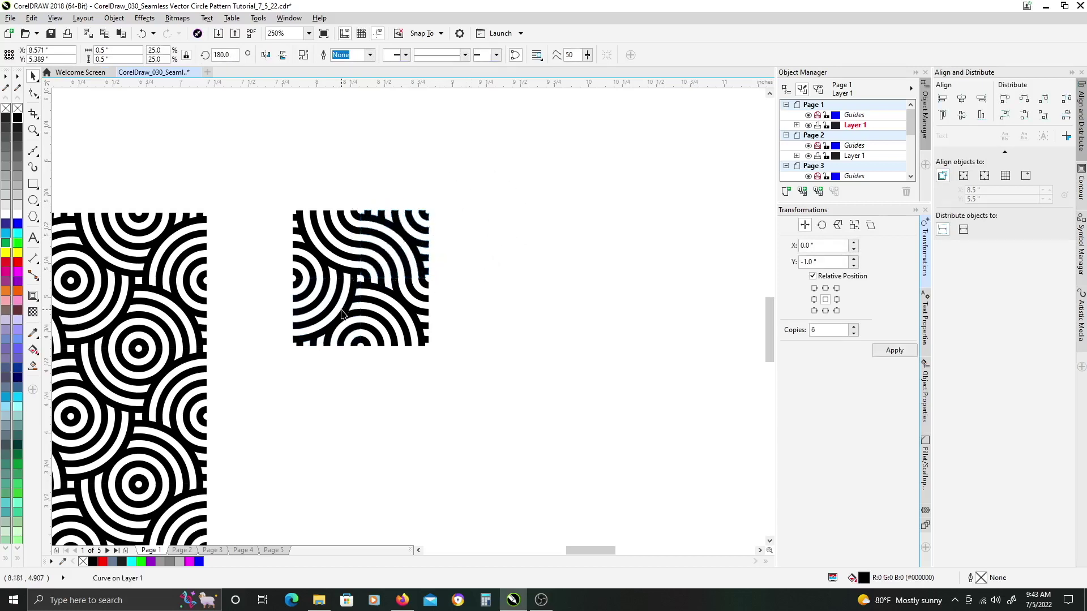
drag(364, 276, 359, 347)
click(275, 181)
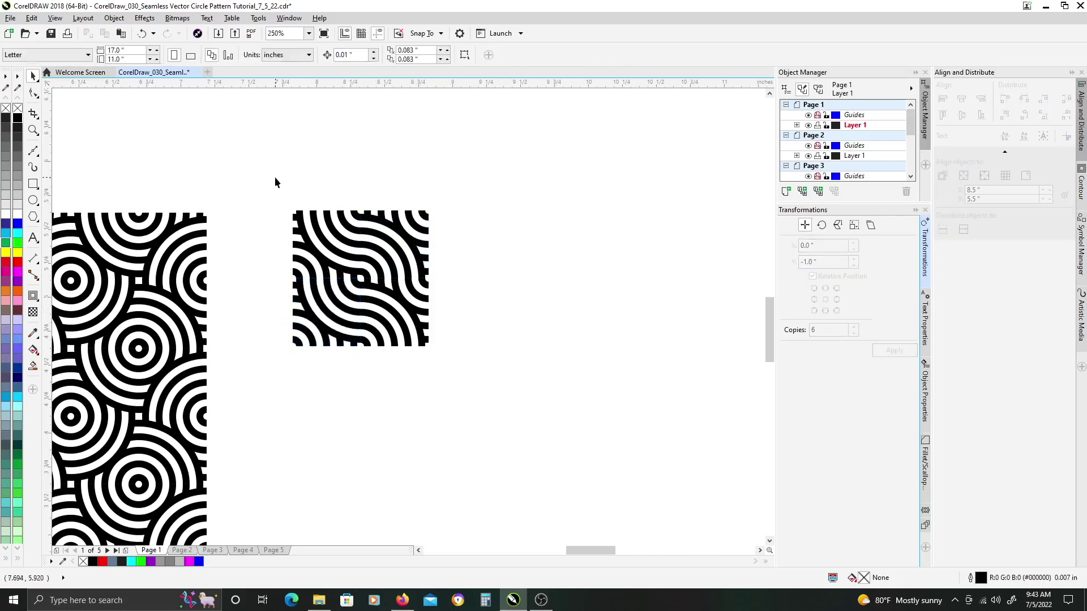
Repeat the wavy four-tile block downward as a column of six copies offset -1 in along Y.
drag(468, 403, 468, 404)
click(881, 347)
scroll(565, 294, down, 5)
scroll(542, 324, up, 1)
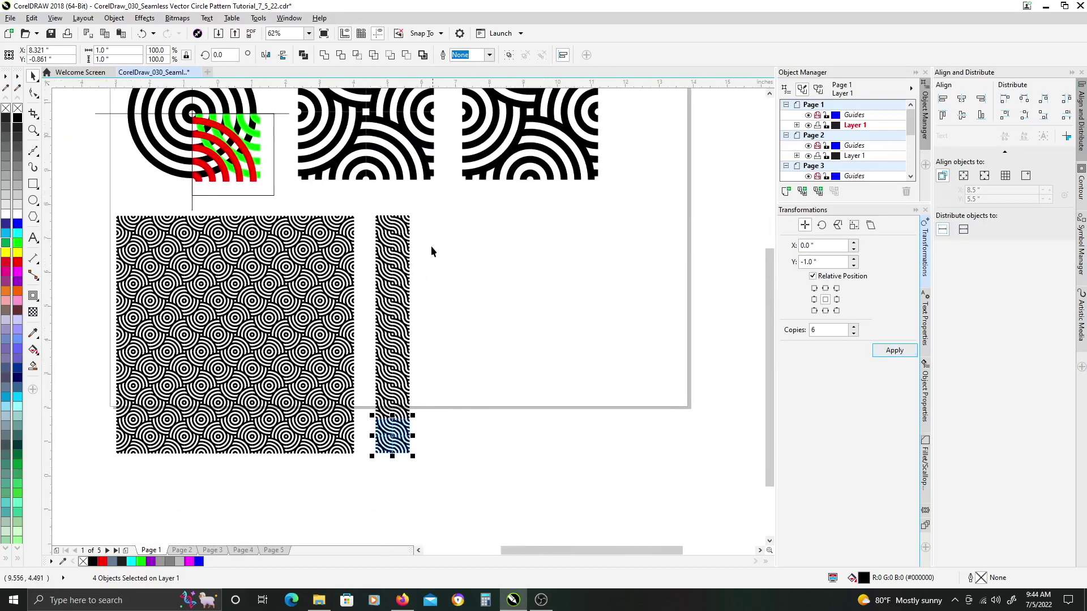
click(423, 314)
Place a copy of the wavy block about 1.6 in to the right and rotate its lower-right tile a quarter turn.
drag(426, 252, 452, 232)
scroll(451, 232, up, 3)
click(519, 299)
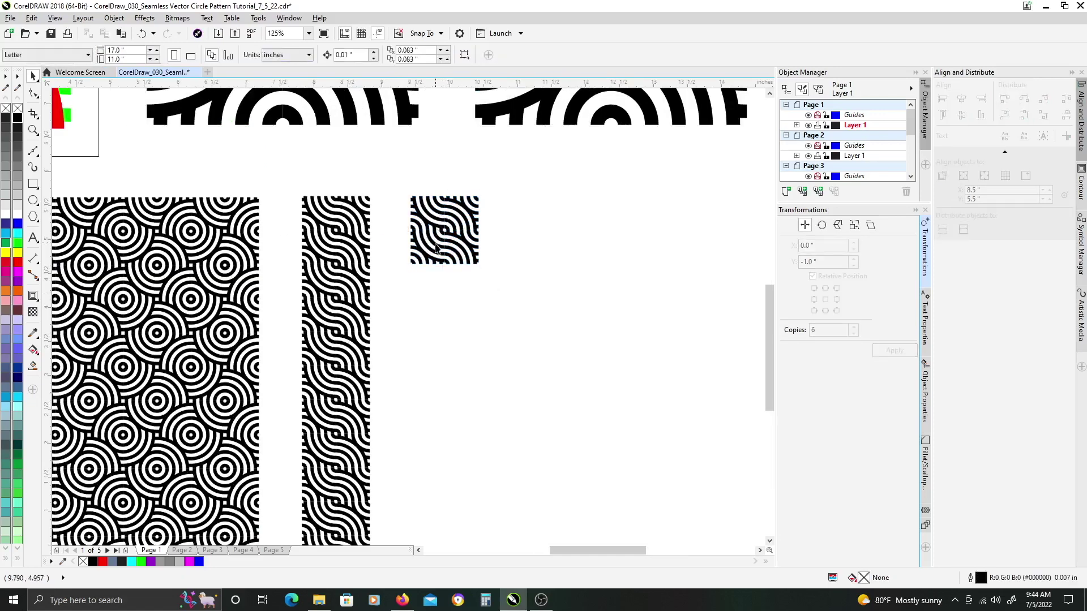
click(464, 242)
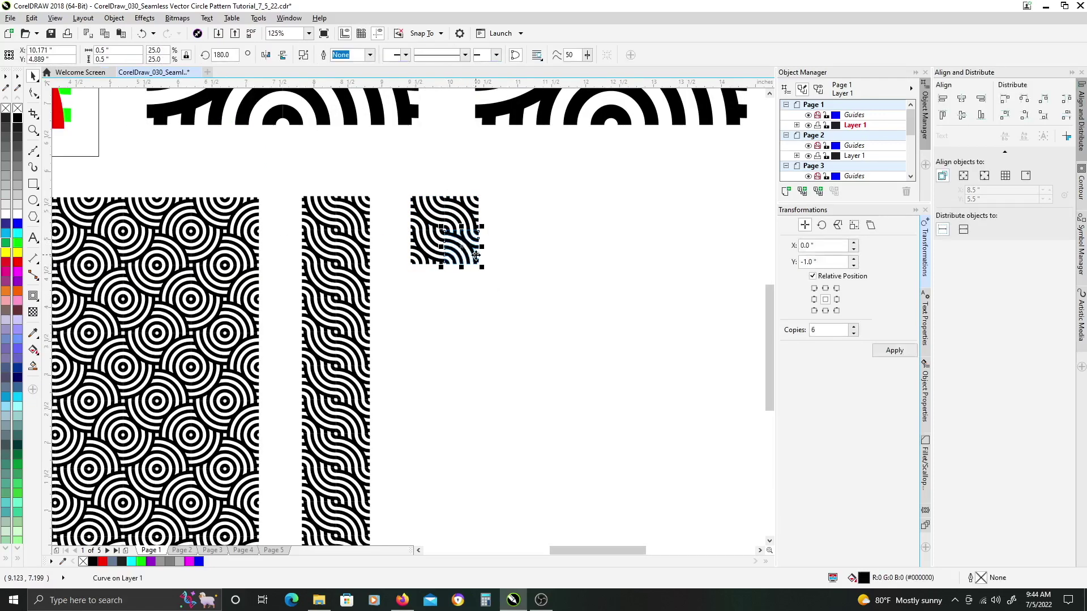
click(463, 235)
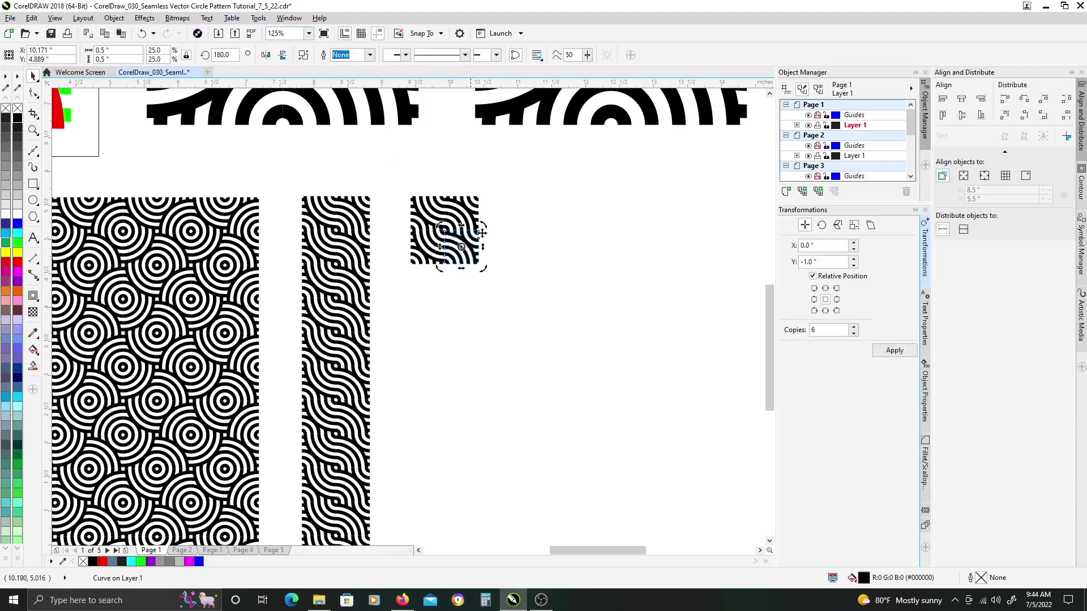
drag(482, 226, 524, 222)
Repeat the second variation block downward with six copies offset -1 in along Y and compare the three patterns up close.
drag(399, 176, 466, 268)
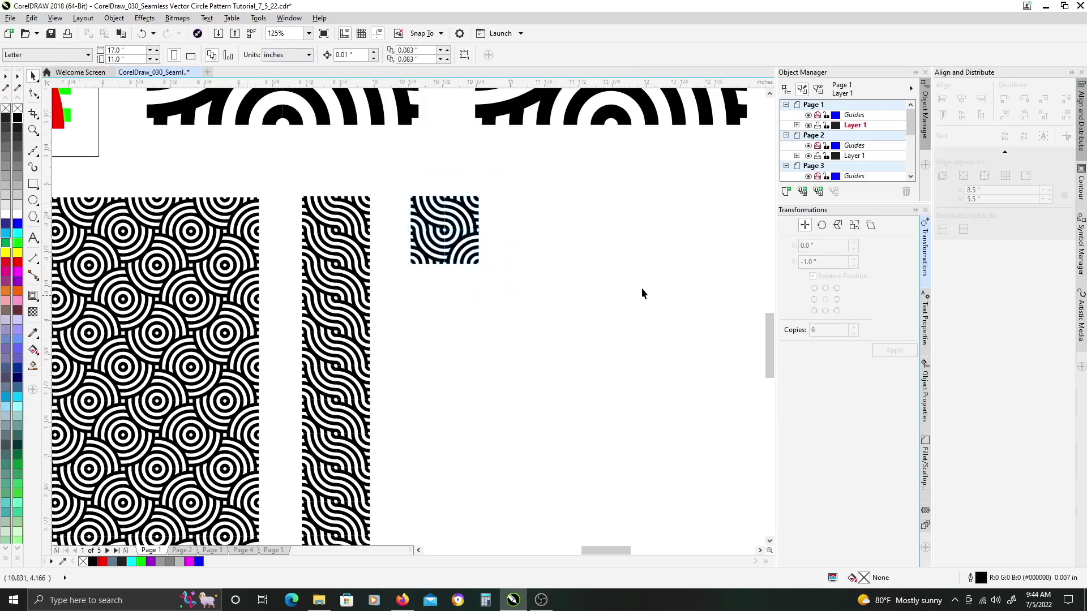
scroll(525, 295, up, 1)
key(Return)
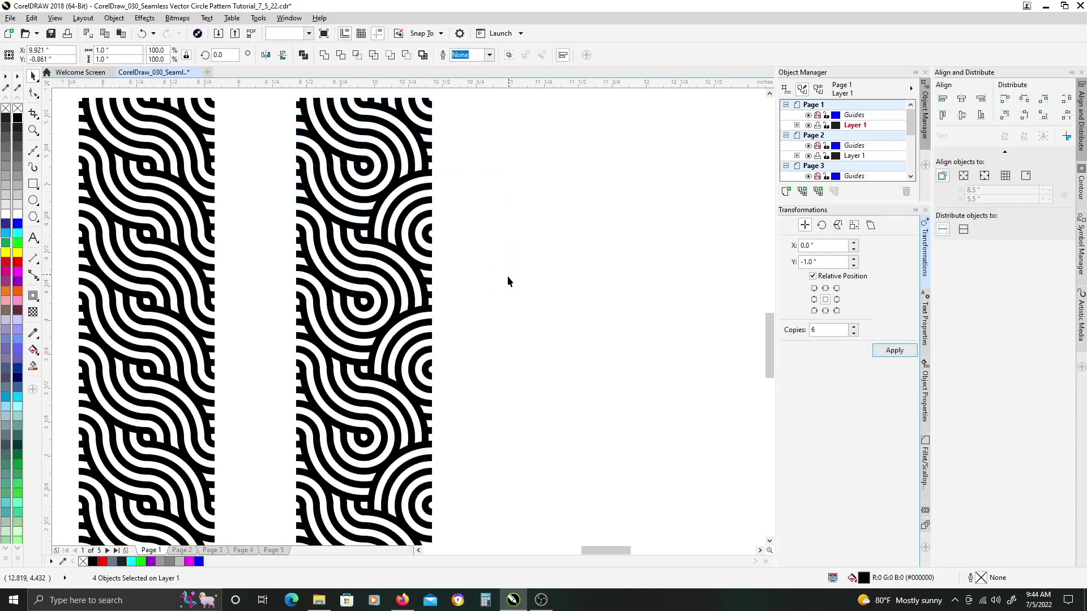
scroll(507, 276, down, 1)
drag(509, 226, 579, 213)
scroll(575, 216, down, 1)
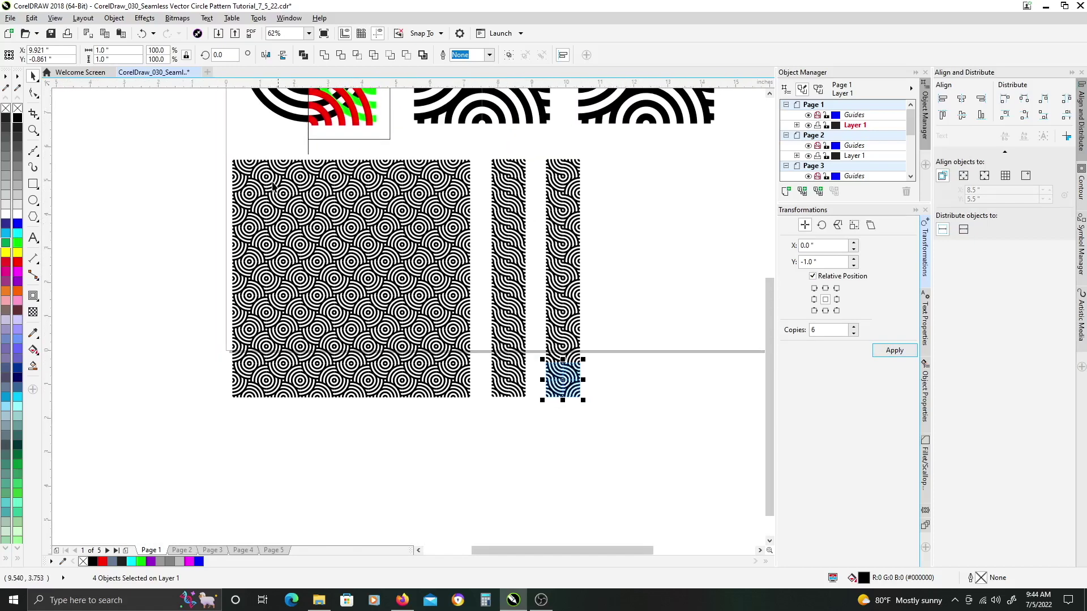
key(z)
drag(215, 152, 631, 407)
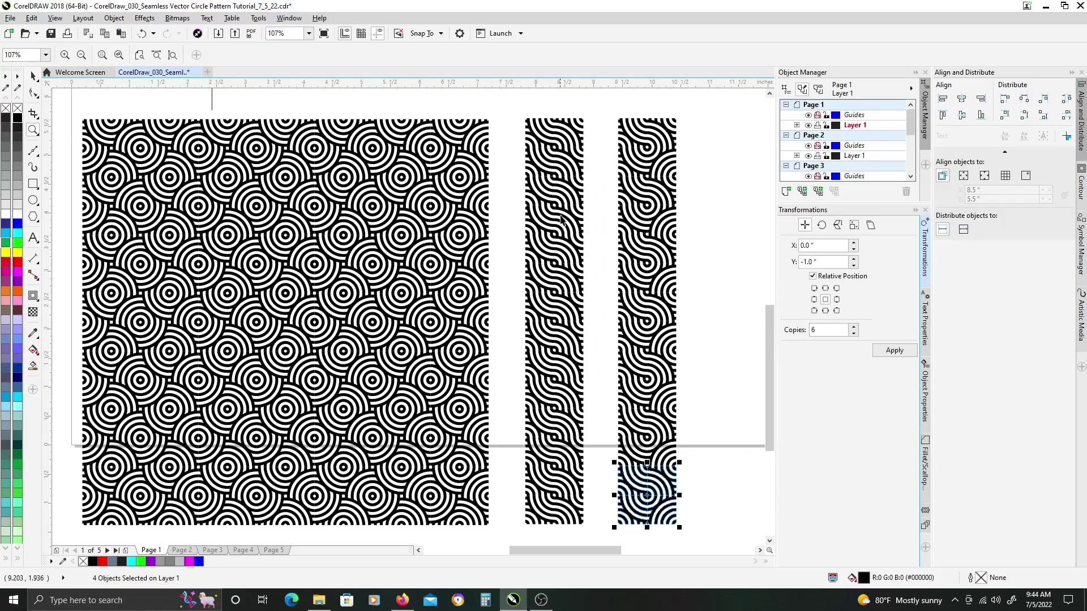
Place a copy of the first wavy column's top four-tile block about 3.3 in to its right, level with the column tops.
key(space)
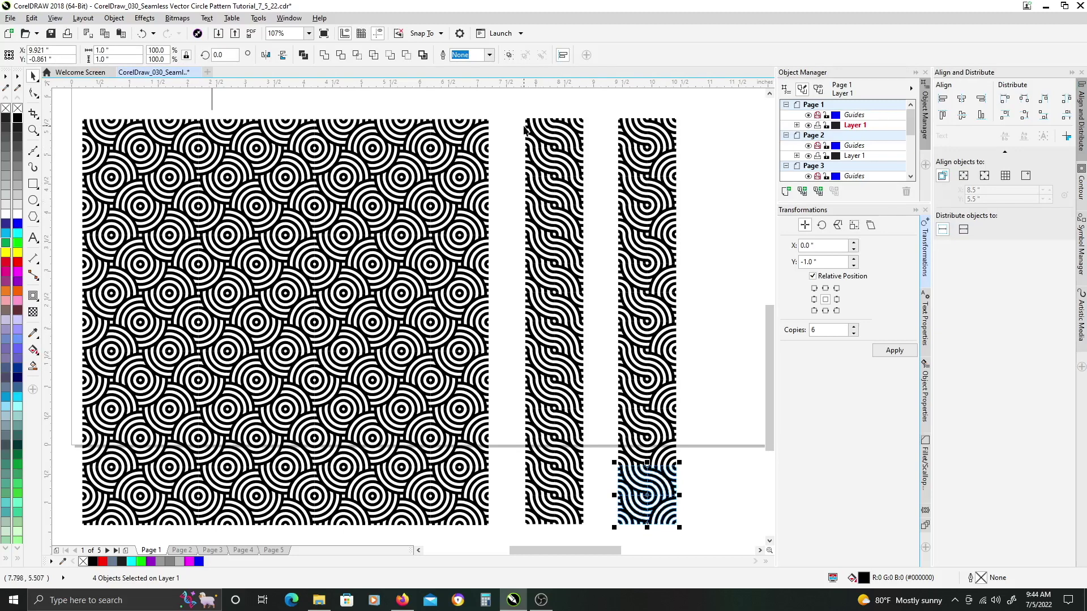
drag(515, 109, 598, 180)
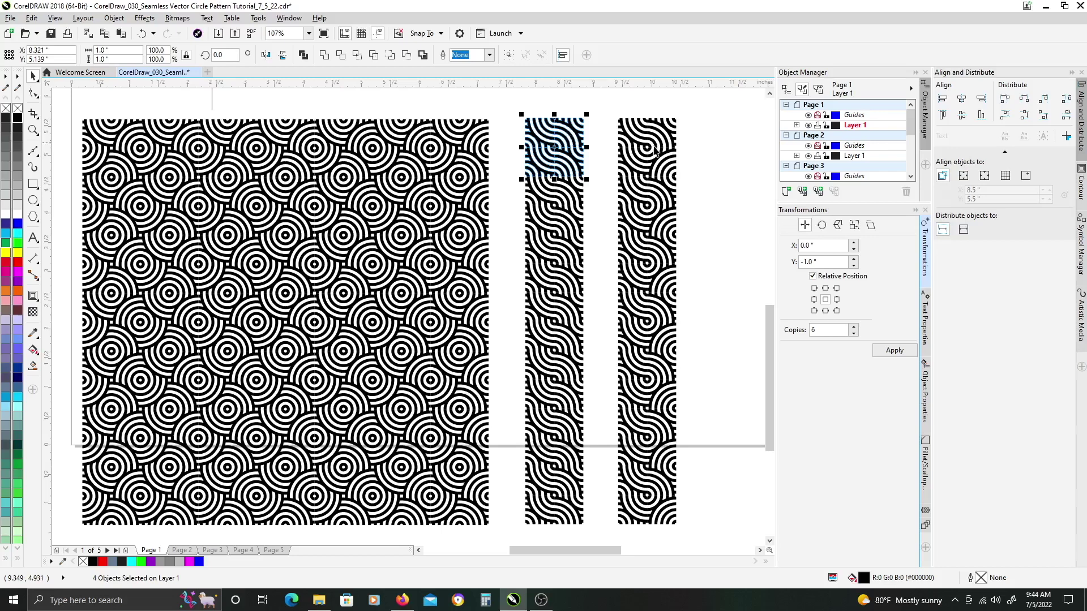
scroll(655, 152, right, 3)
drag(401, 100, 479, 179)
drag(445, 127, 636, 128)
Rotate the new block's upper-right tile and a second tile so the arcs join into concentric half circles along the block's edges.
click(651, 116)
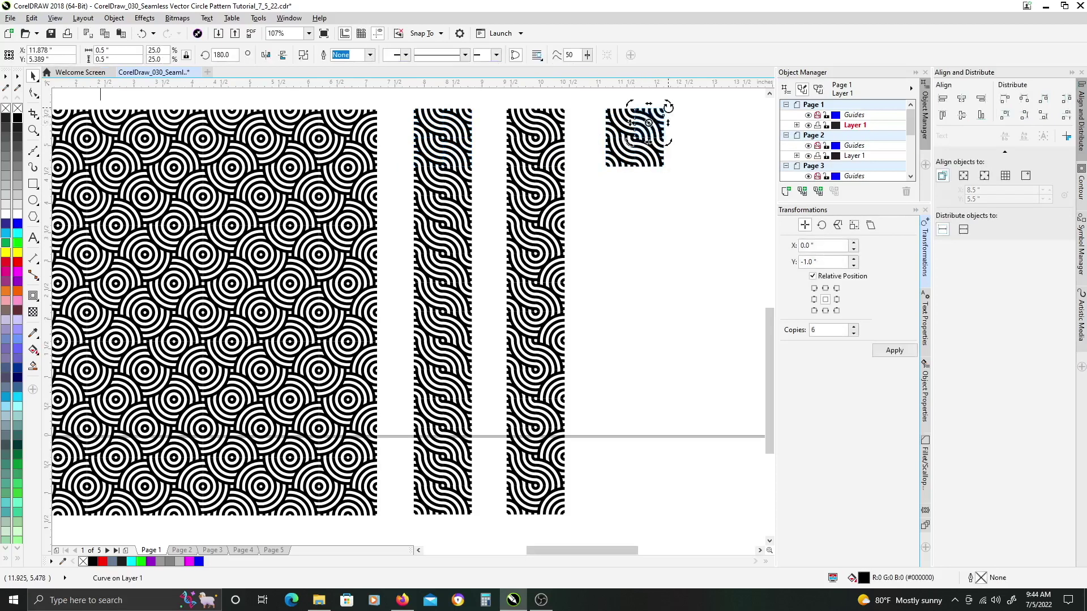
drag(676, 144, 668, 150)
click(633, 157)
scroll(638, 161, up, 3)
click(628, 150)
drag(637, 126, 637, 182)
Repeat the concentric-circle block downward with six copies offset -1 in along Y and compare it with the other patterns.
scroll(657, 187, up, 1)
drag(665, 296, 505, 126)
click(886, 352)
scroll(623, 216, down, 2)
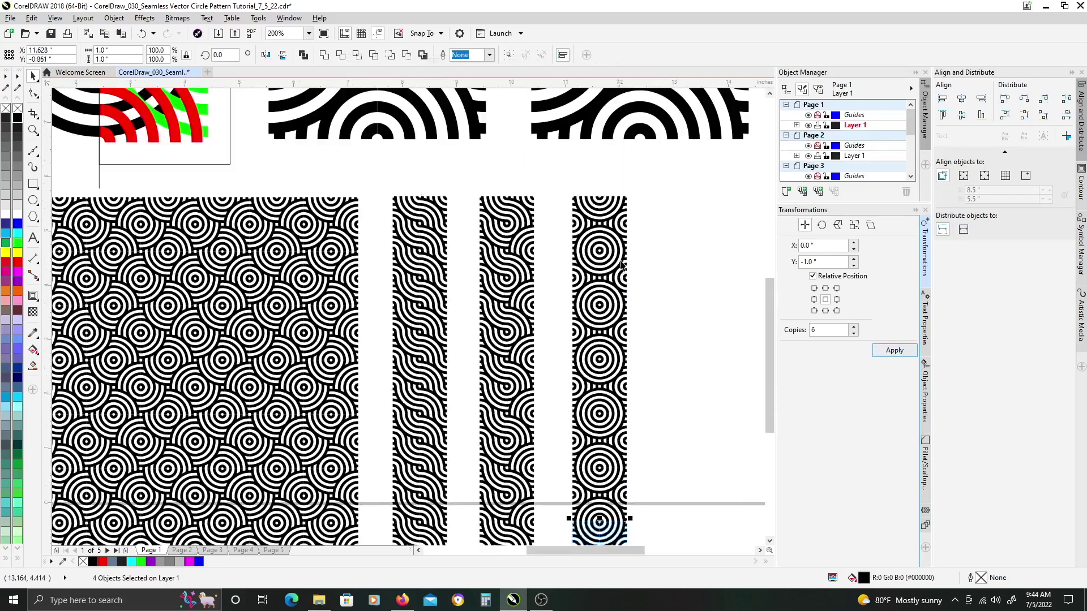
scroll(628, 223, down, 2)
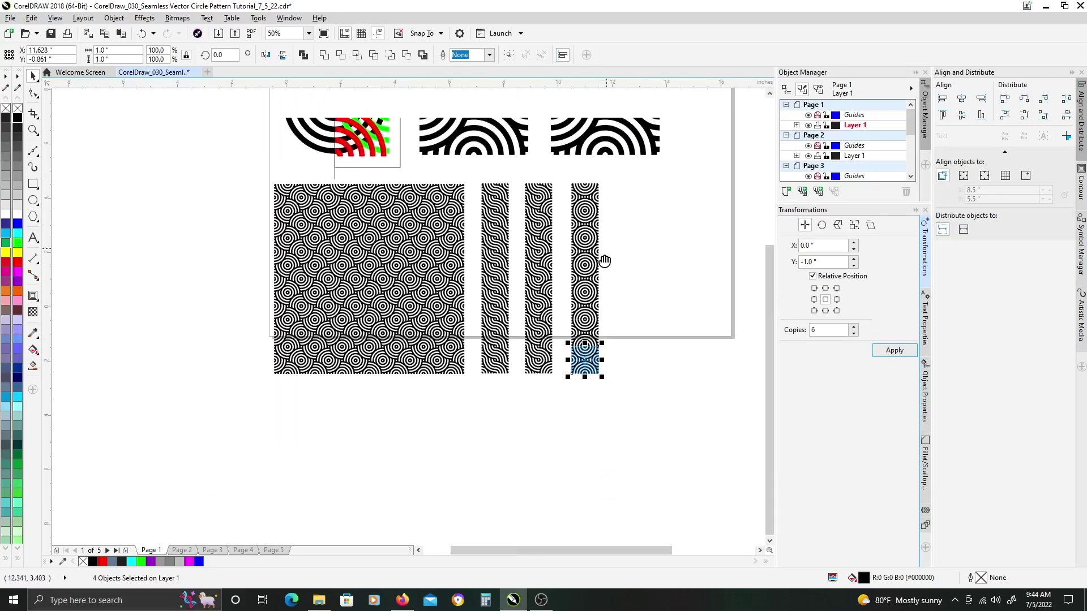
drag(634, 182, 620, 281)
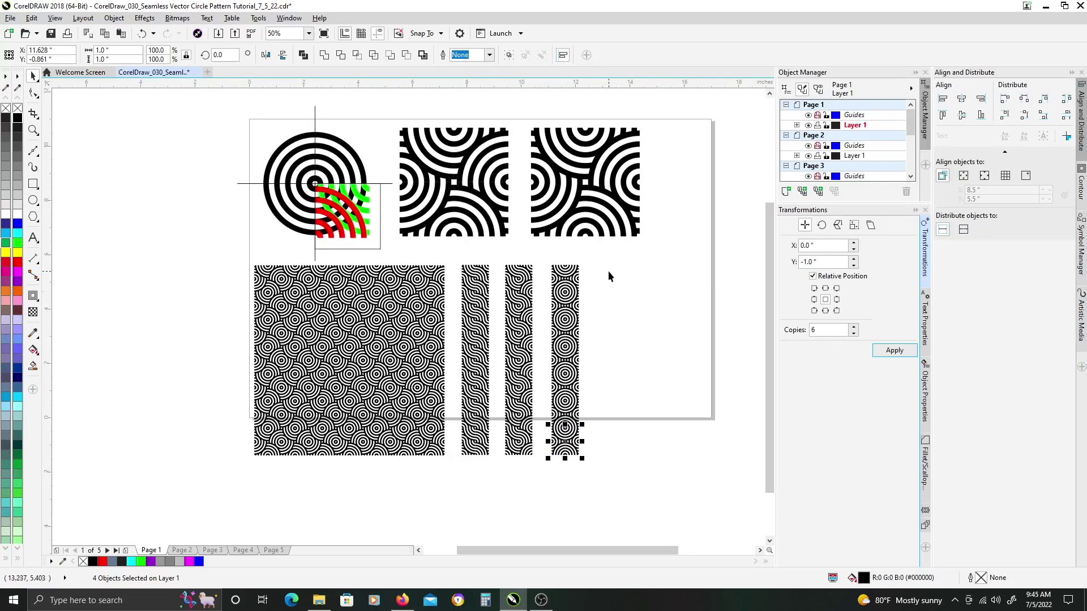